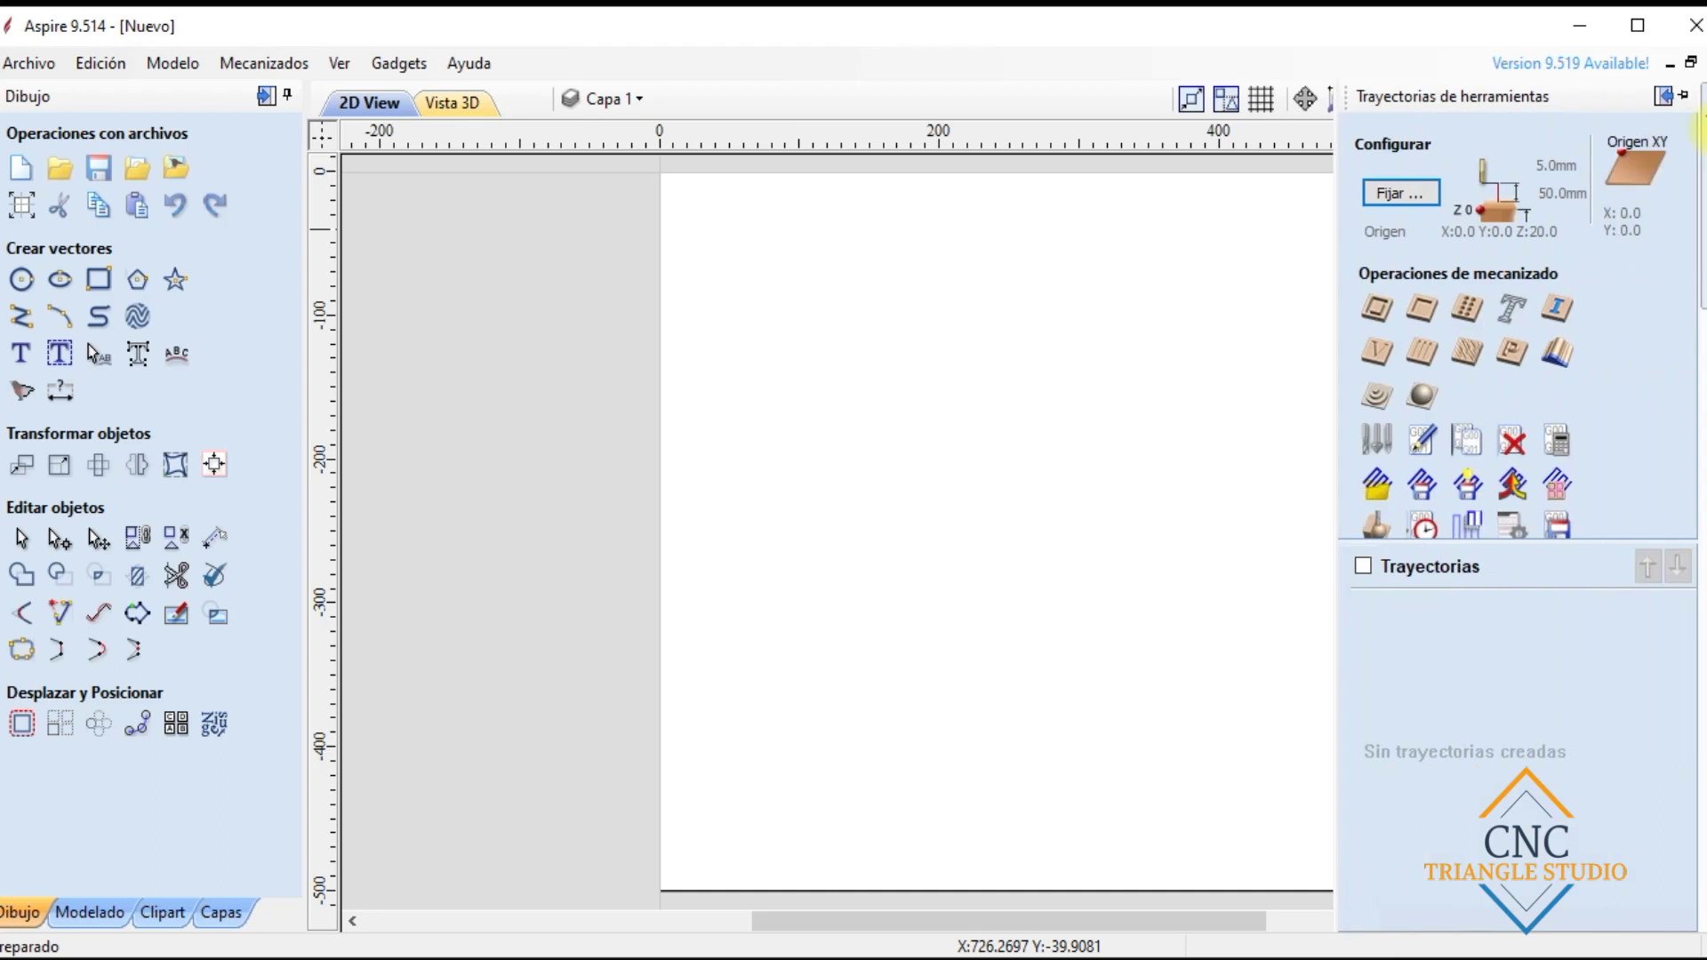
# Step: Open the tool database from the toolpath operations
pyautogui.click(1684, 96)
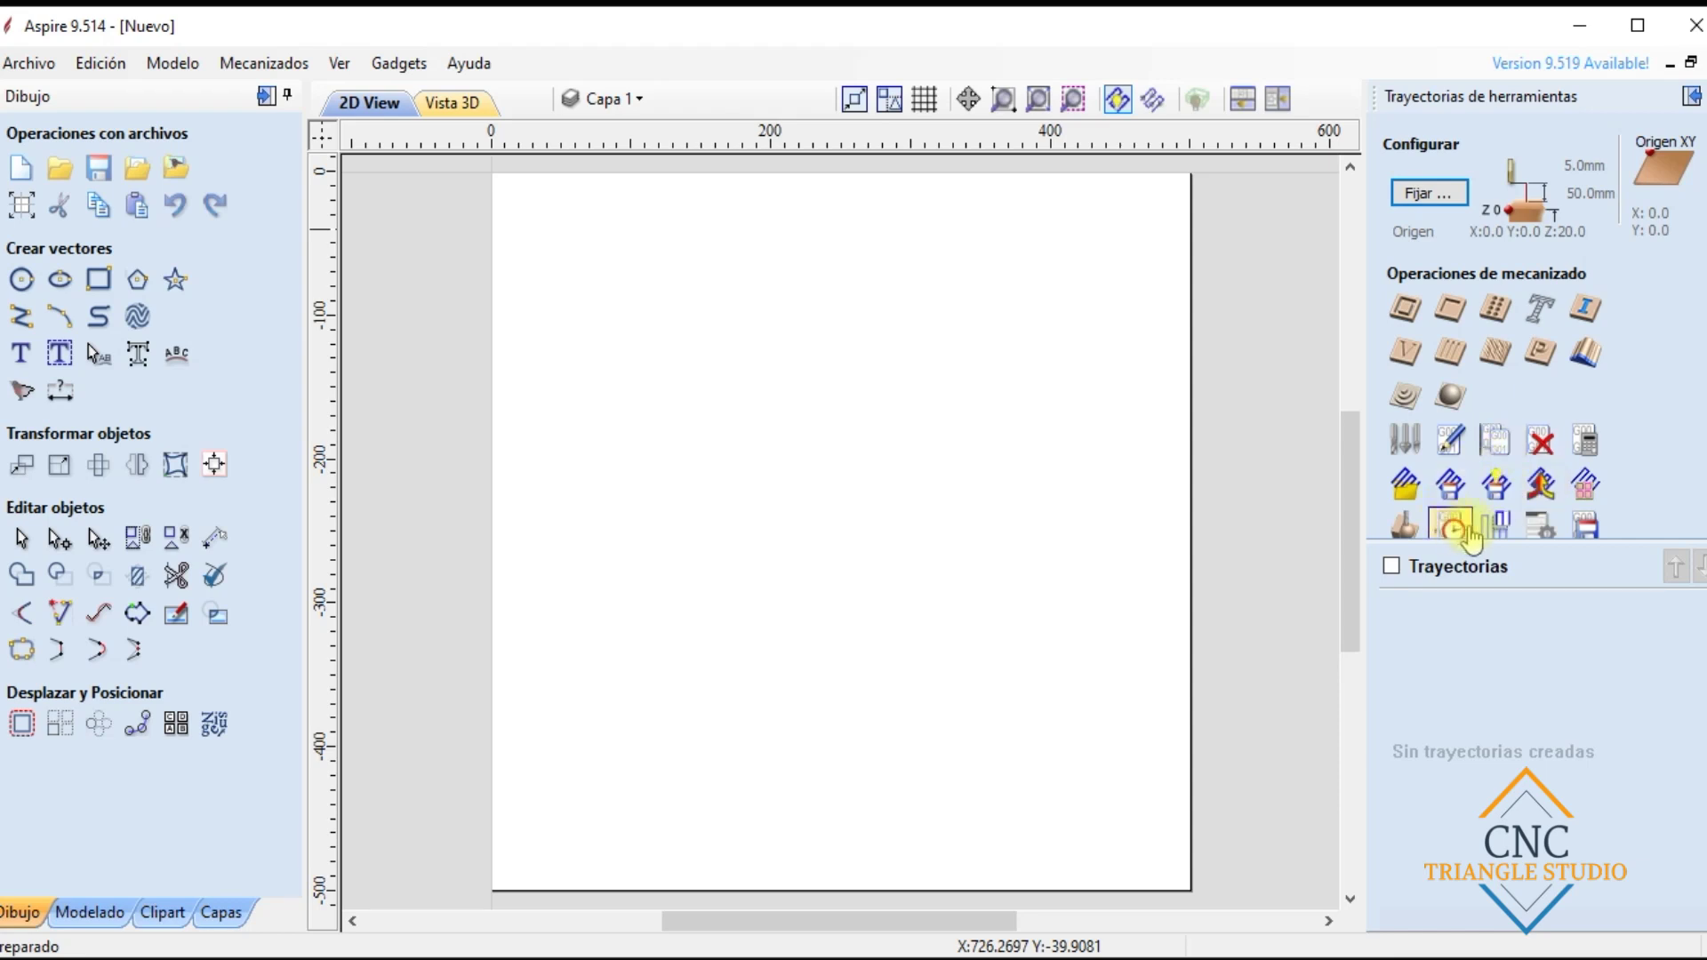
pyautogui.click(1409, 449)
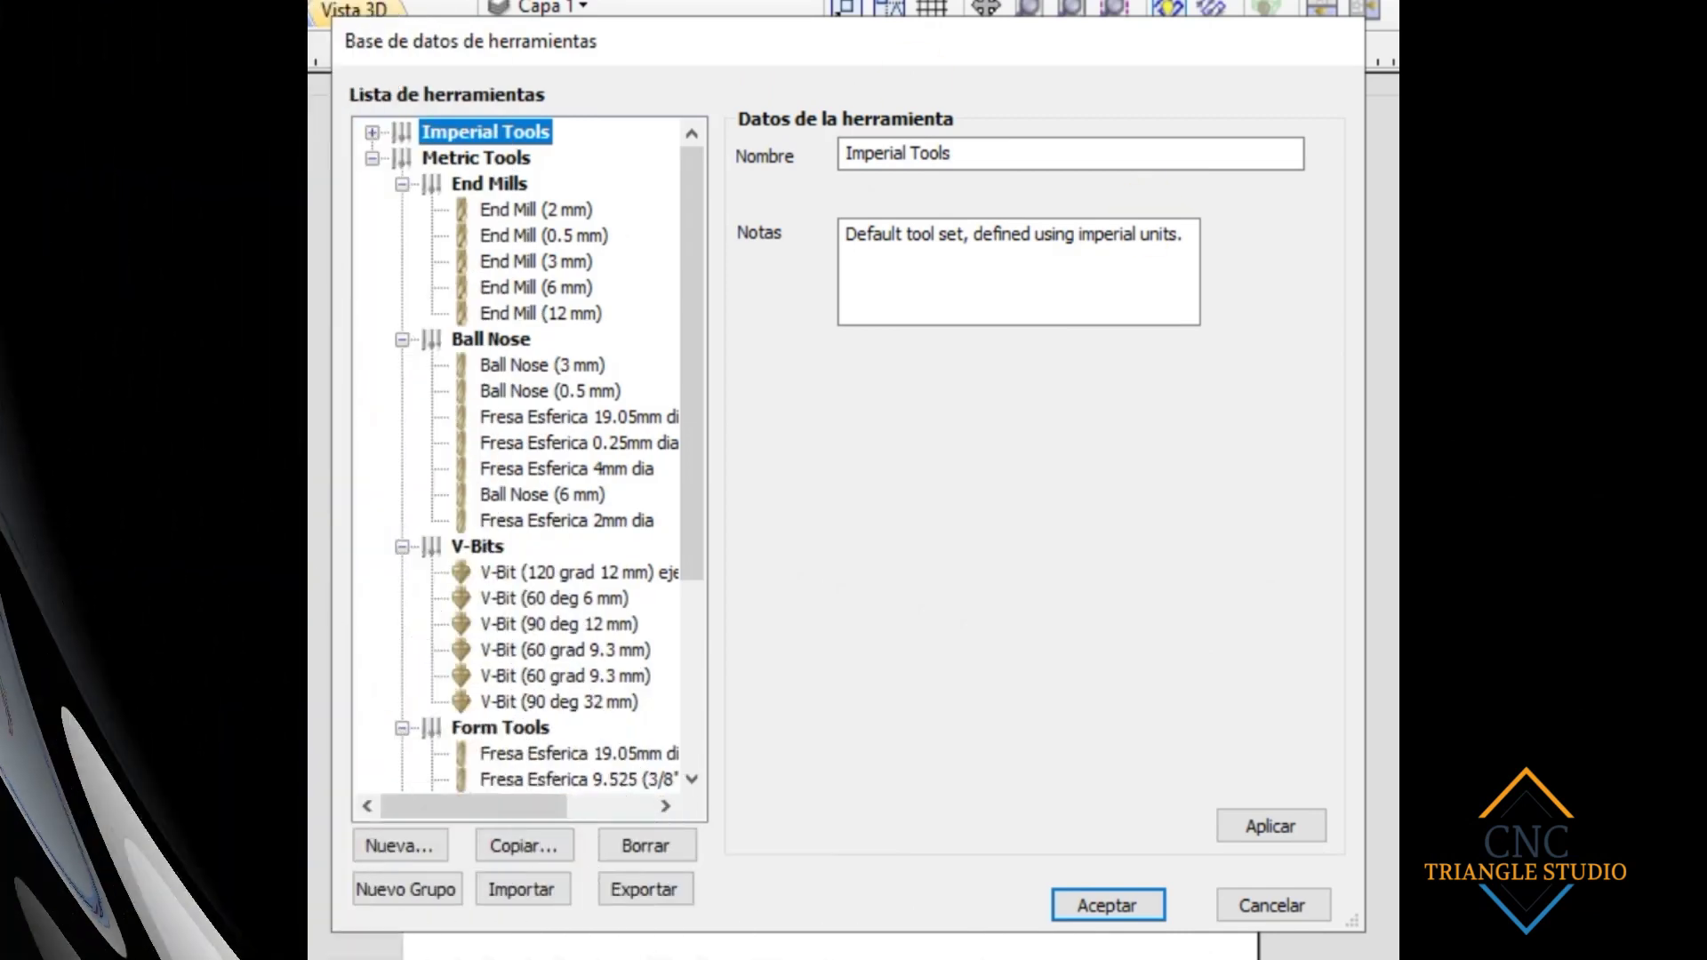
pyautogui.moveTo(685, 201); pyautogui.dragTo(730, 191)
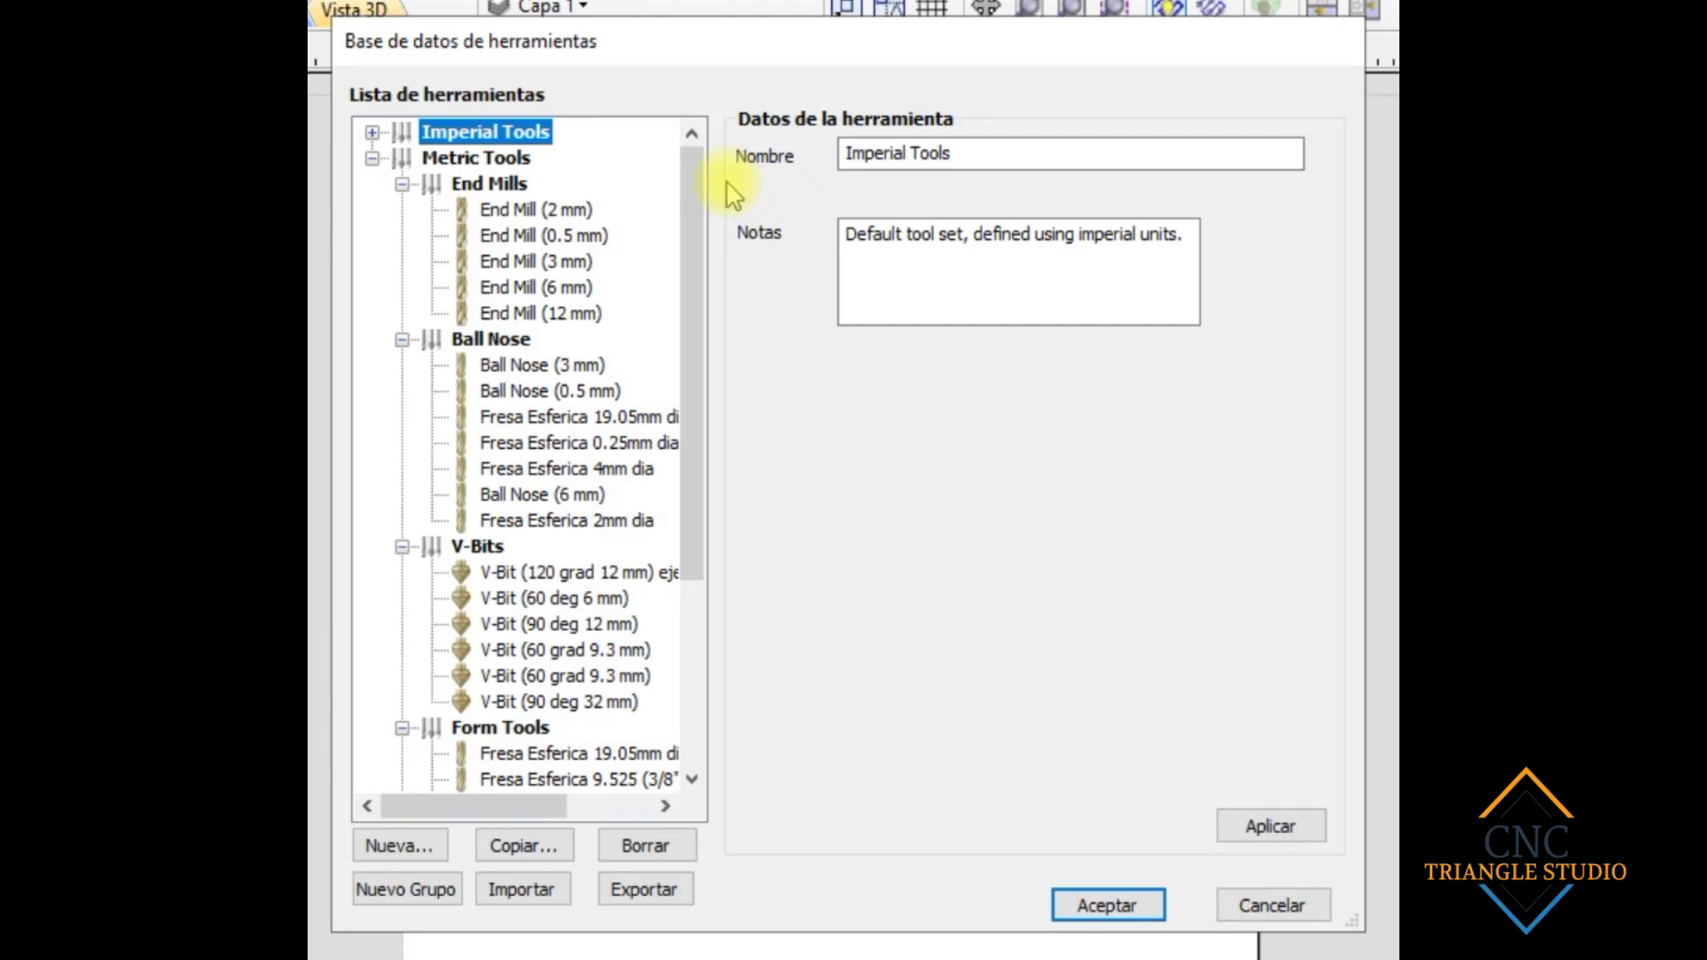
pyautogui.moveTo(696, 173)
pyautogui.mouseDown()
pyautogui.moveTo(711, 338)
pyautogui.moveTo(685, 395)
pyautogui.moveTo(697, 168)
pyautogui.mouseUp()
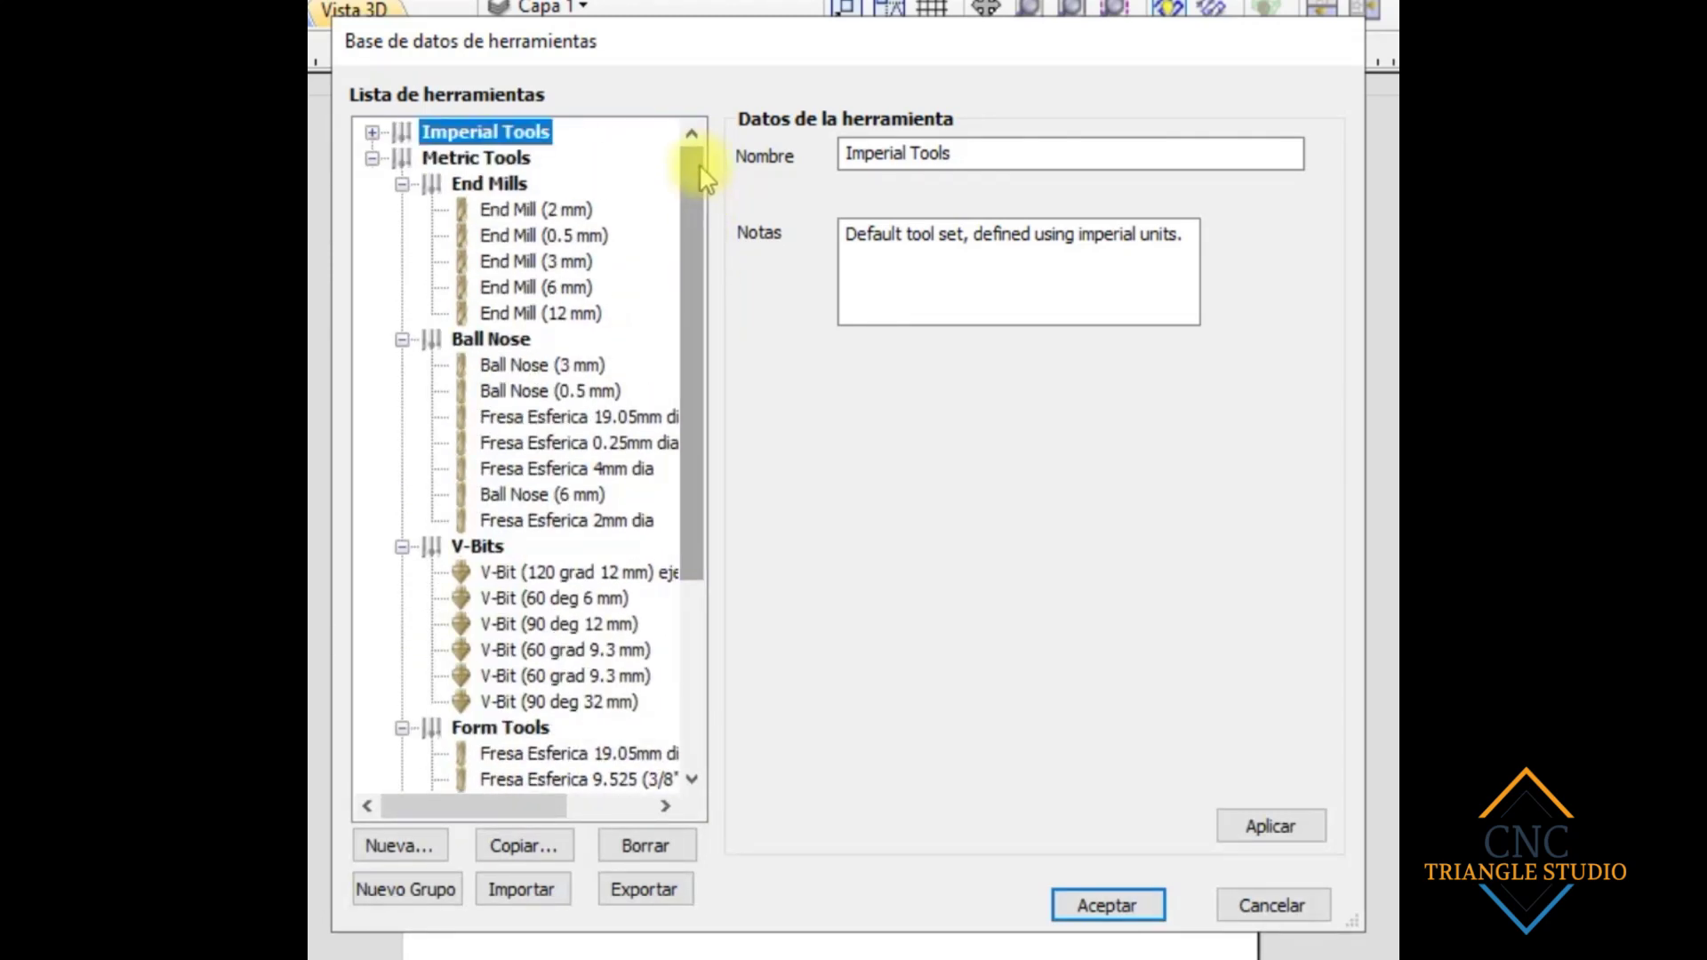
# Step: Look through the metric tool list, viewing the 6 mm end mill and the Fresa Esferica 0.25mm dia
pyautogui.click(525, 286)
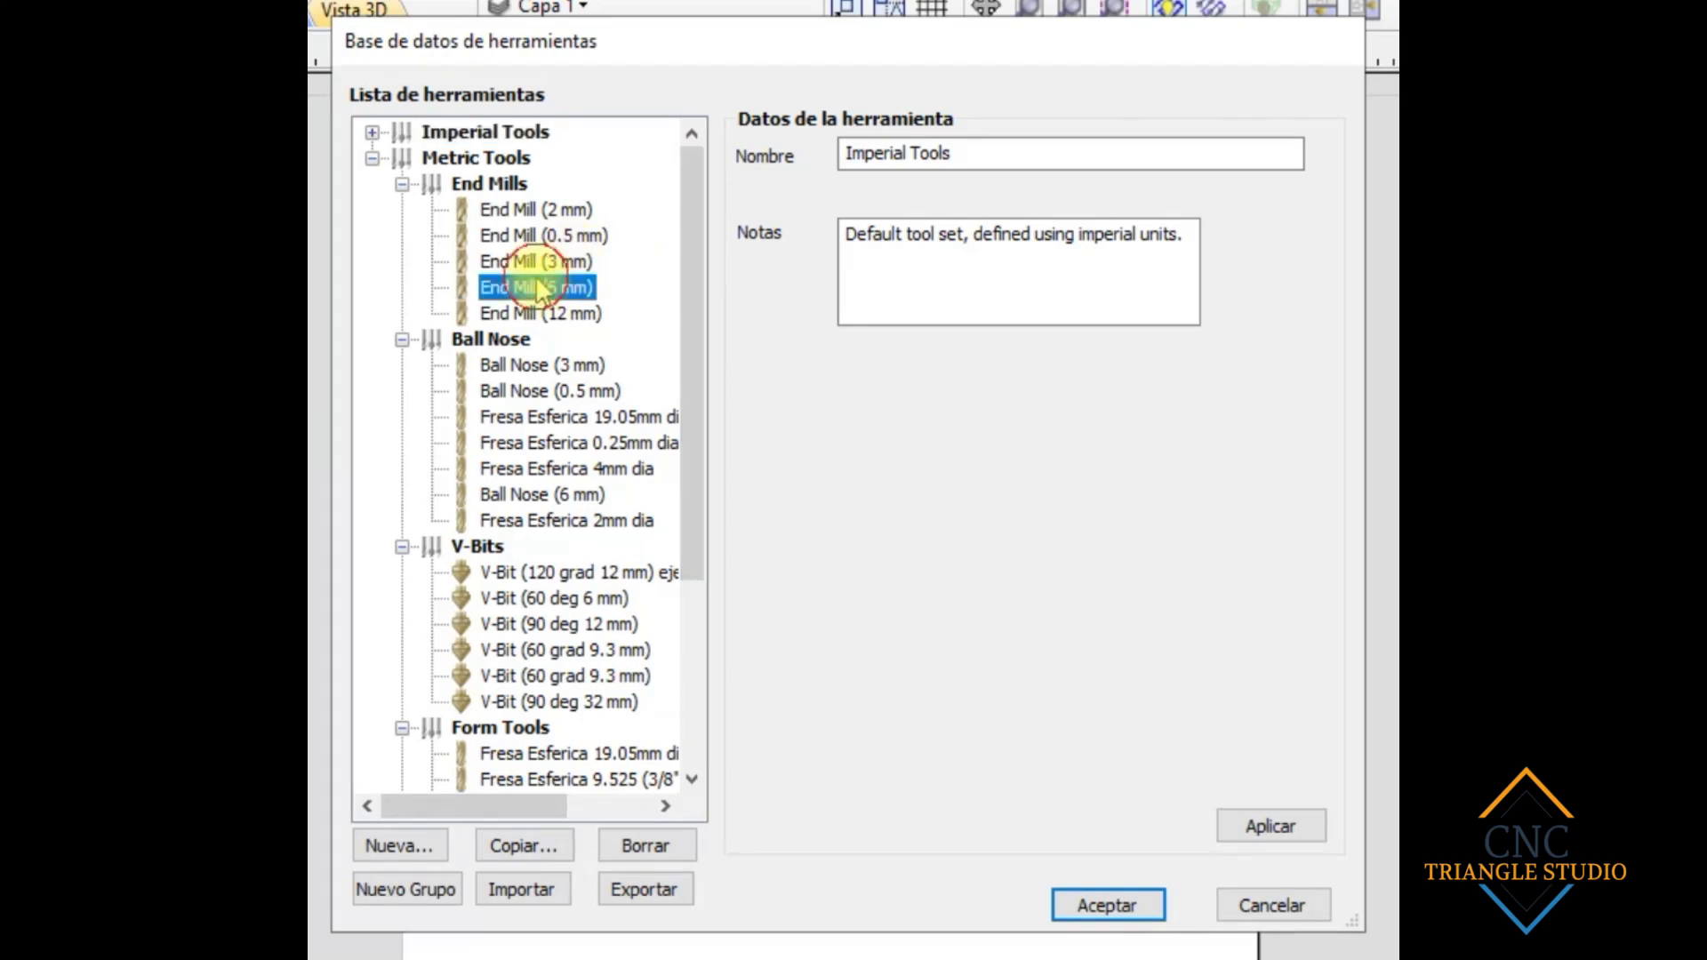
pyautogui.click(485, 442)
pyautogui.scroll(-4, 498, 658)
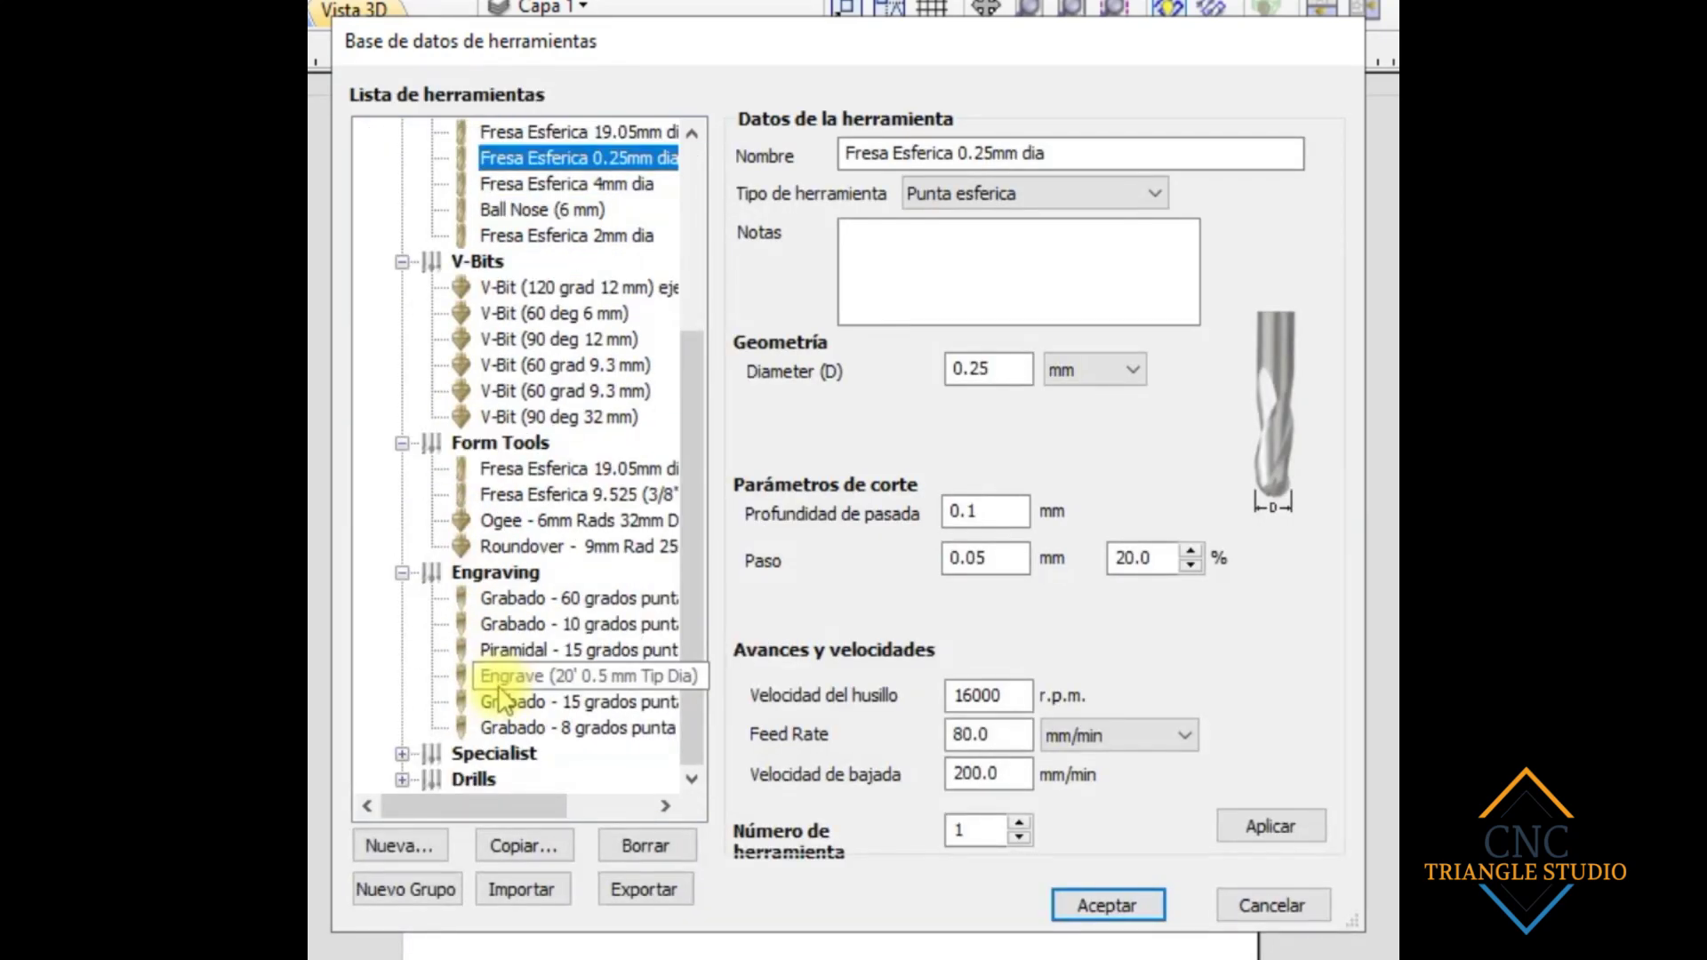
pyautogui.scroll(4, 503, 703)
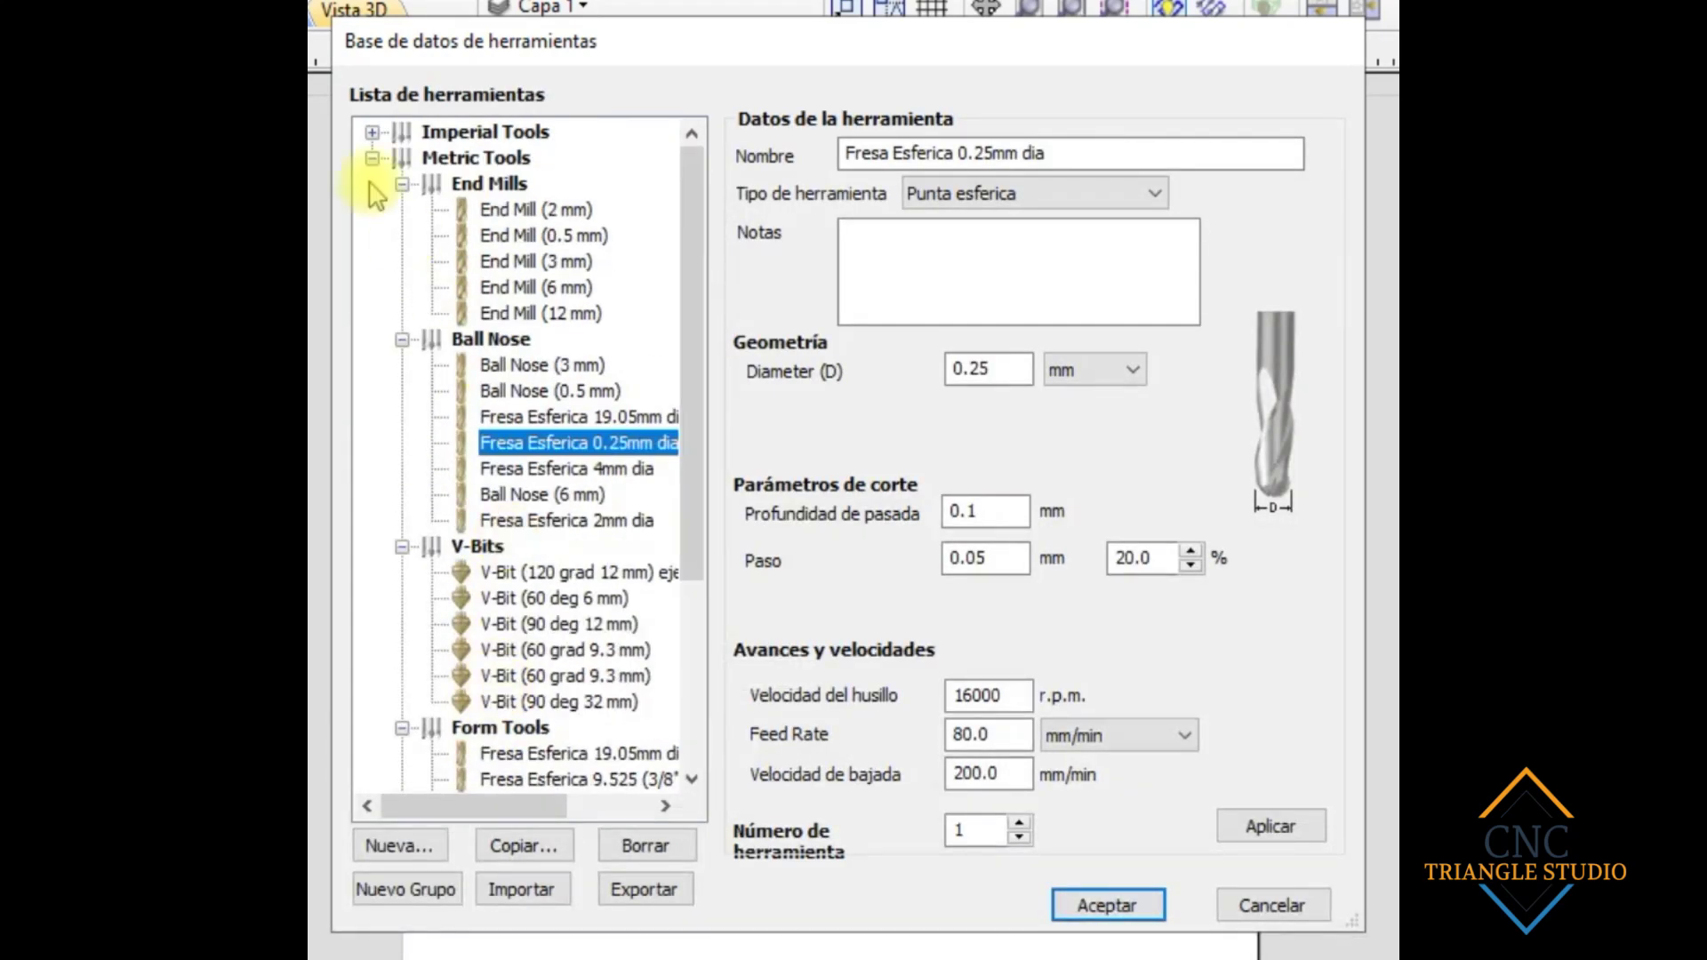
# Step: Collapse the Metric Tools group and compare the descriptions of the Imperial Tools and Metric Tools groups
pyautogui.click(372, 159)
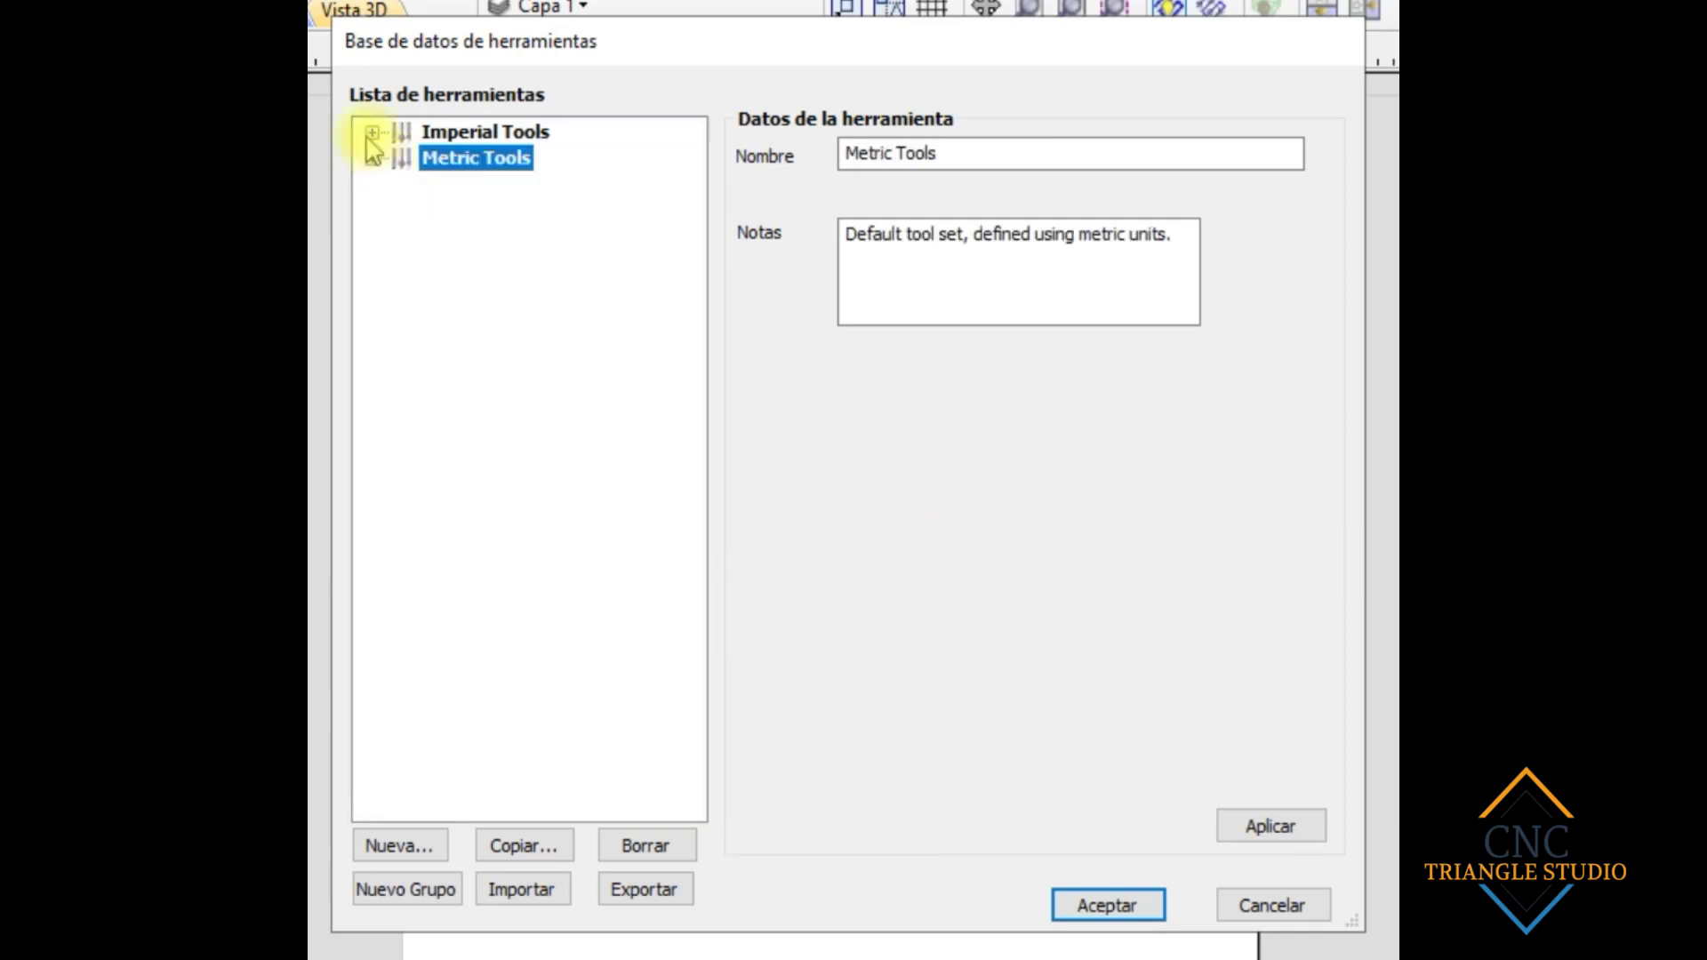
pyautogui.click(371, 133)
pyautogui.click(372, 132)
pyautogui.click(371, 132)
pyautogui.click(372, 132)
pyautogui.click(489, 131)
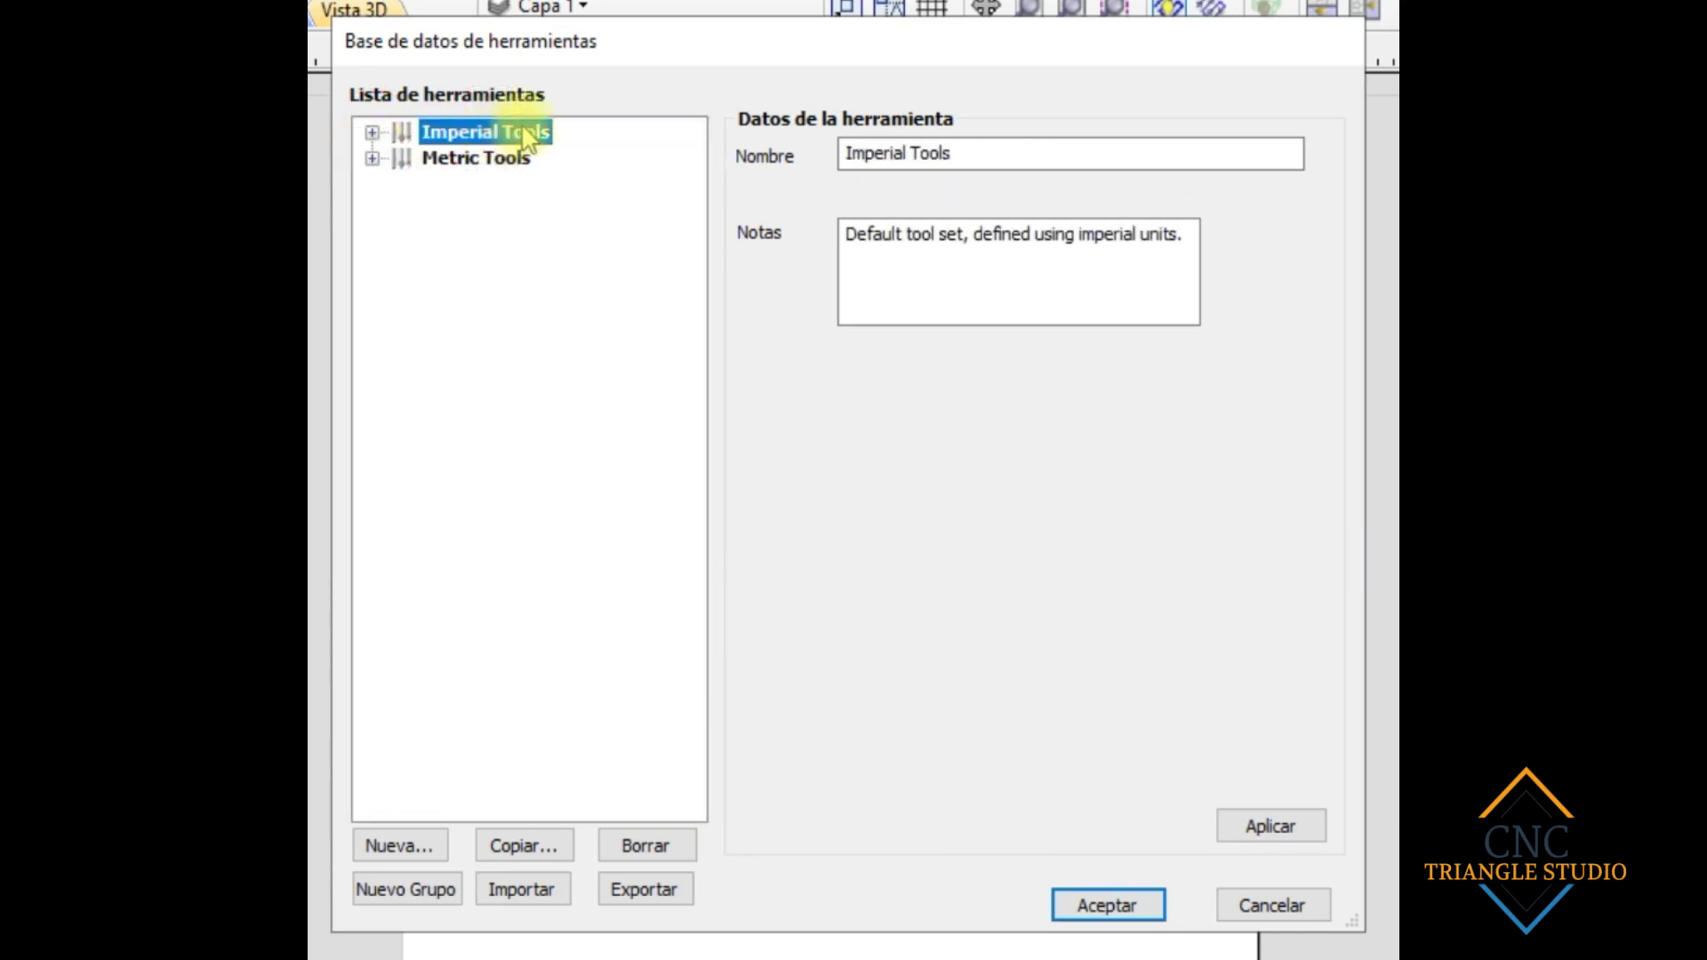
pyautogui.click(472, 160)
pyautogui.click(489, 136)
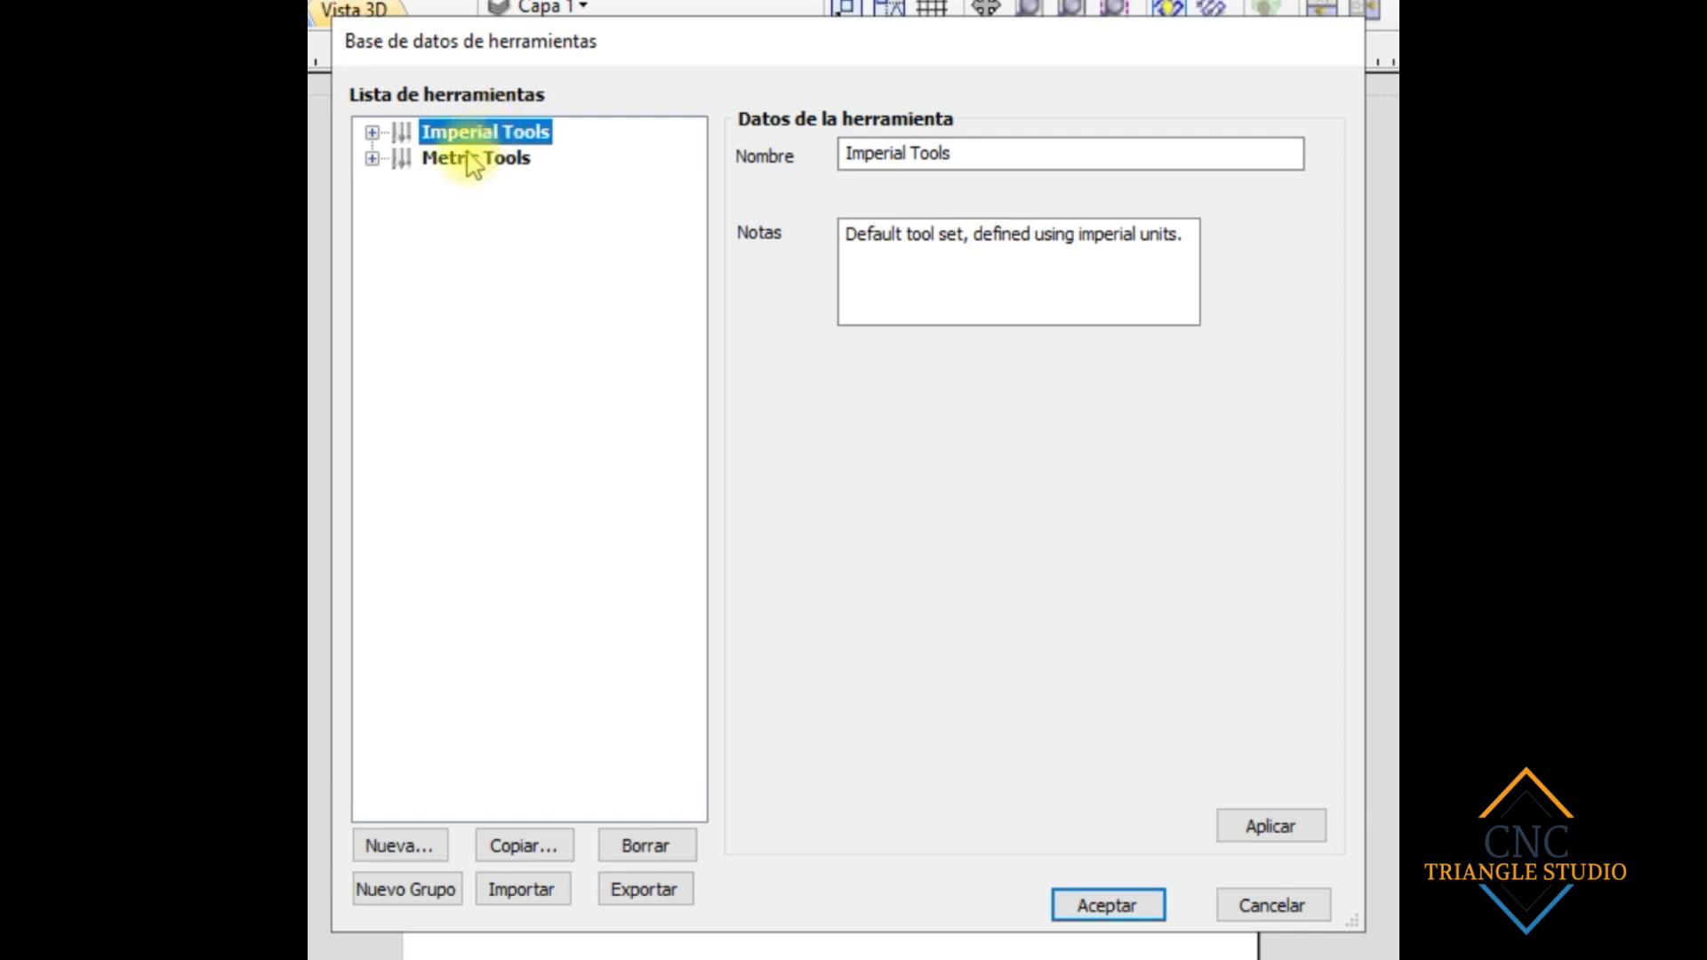
pyautogui.click(471, 160)
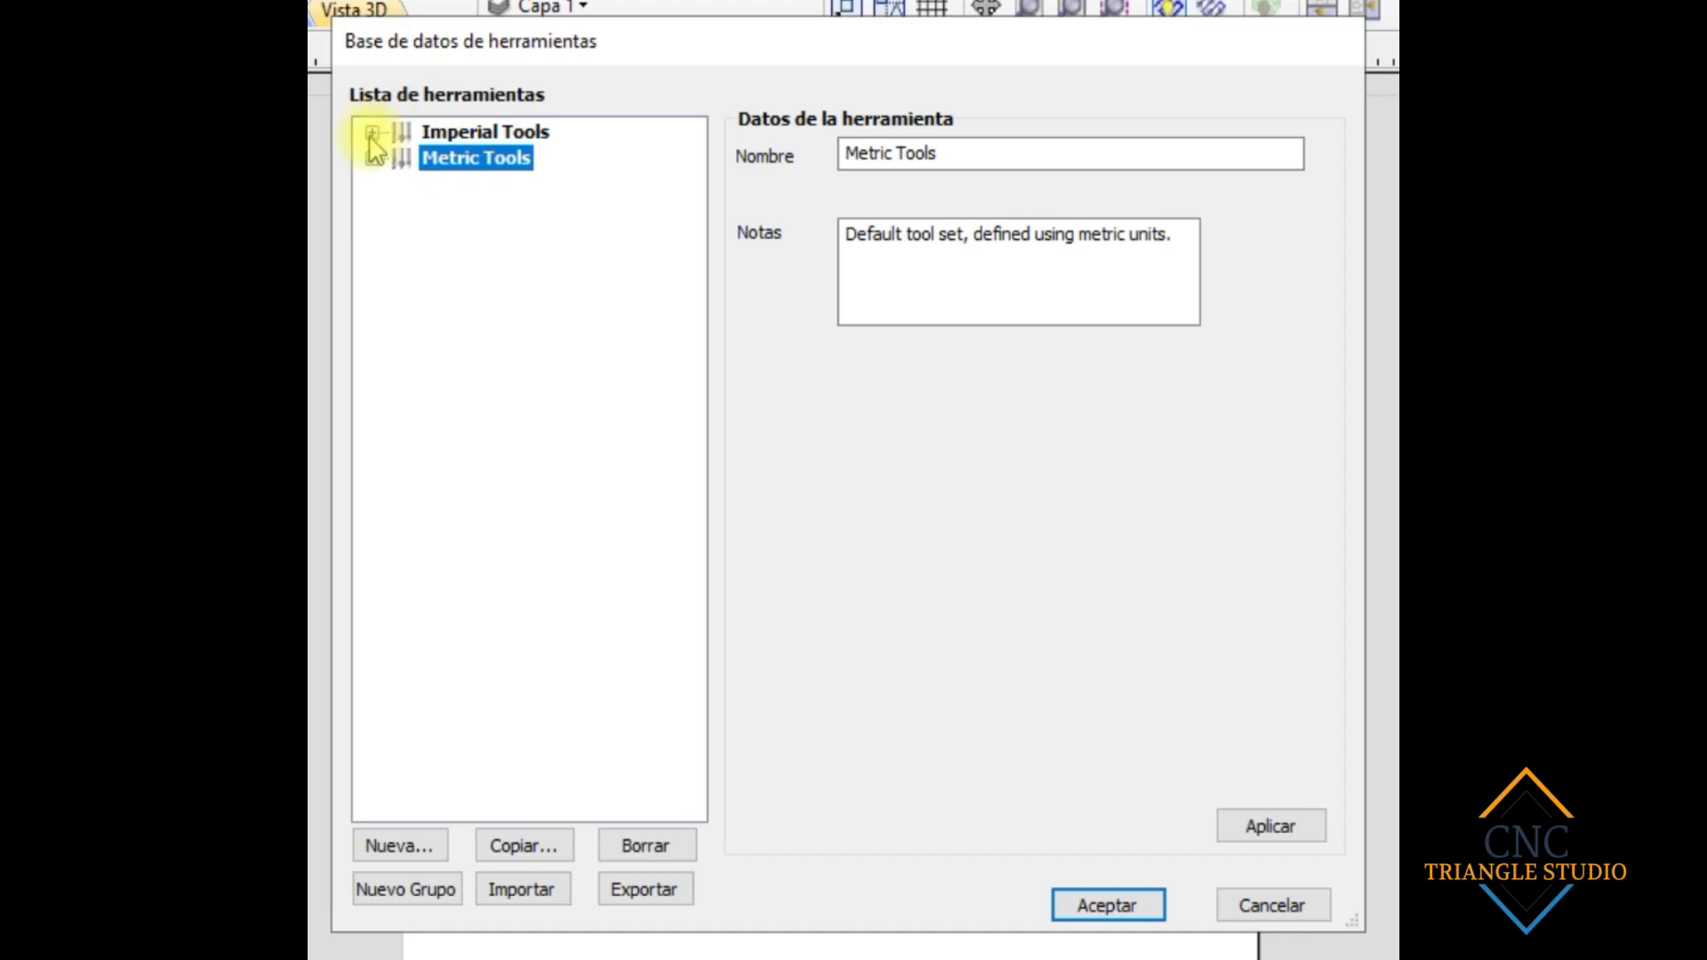
# Step: Expand Imperial Tools to examine its tool categories, collapse it again and select Metric Tools
pyautogui.click(372, 133)
pyautogui.click(495, 134)
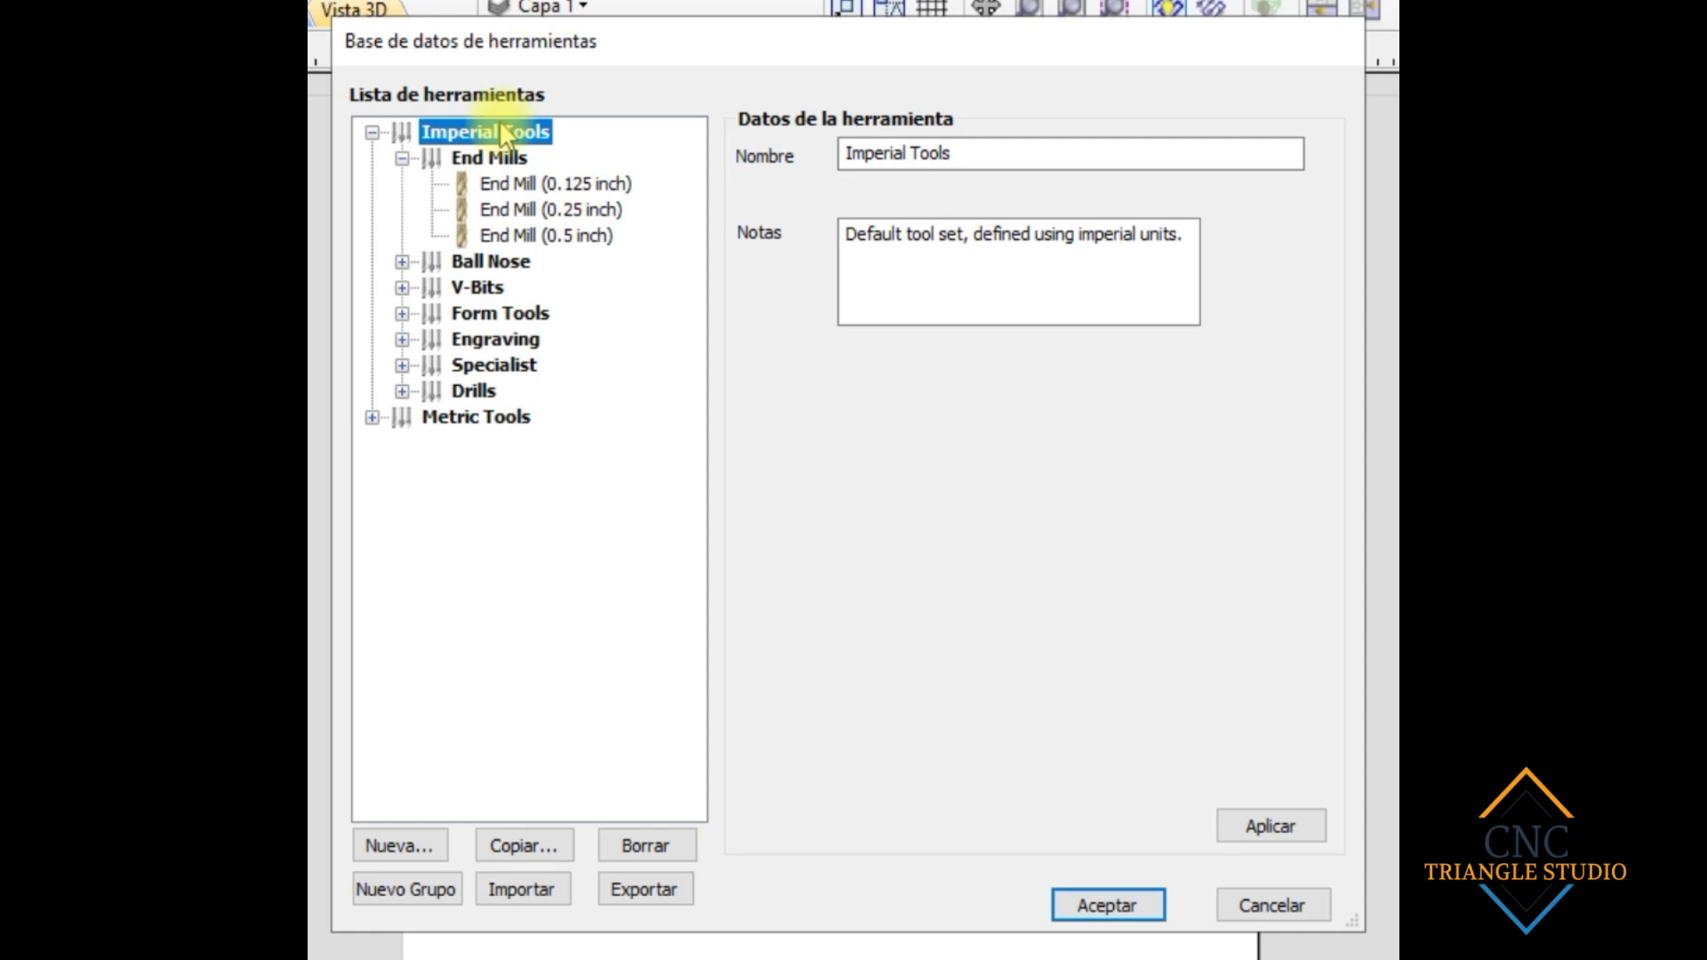
pyautogui.click(371, 133)
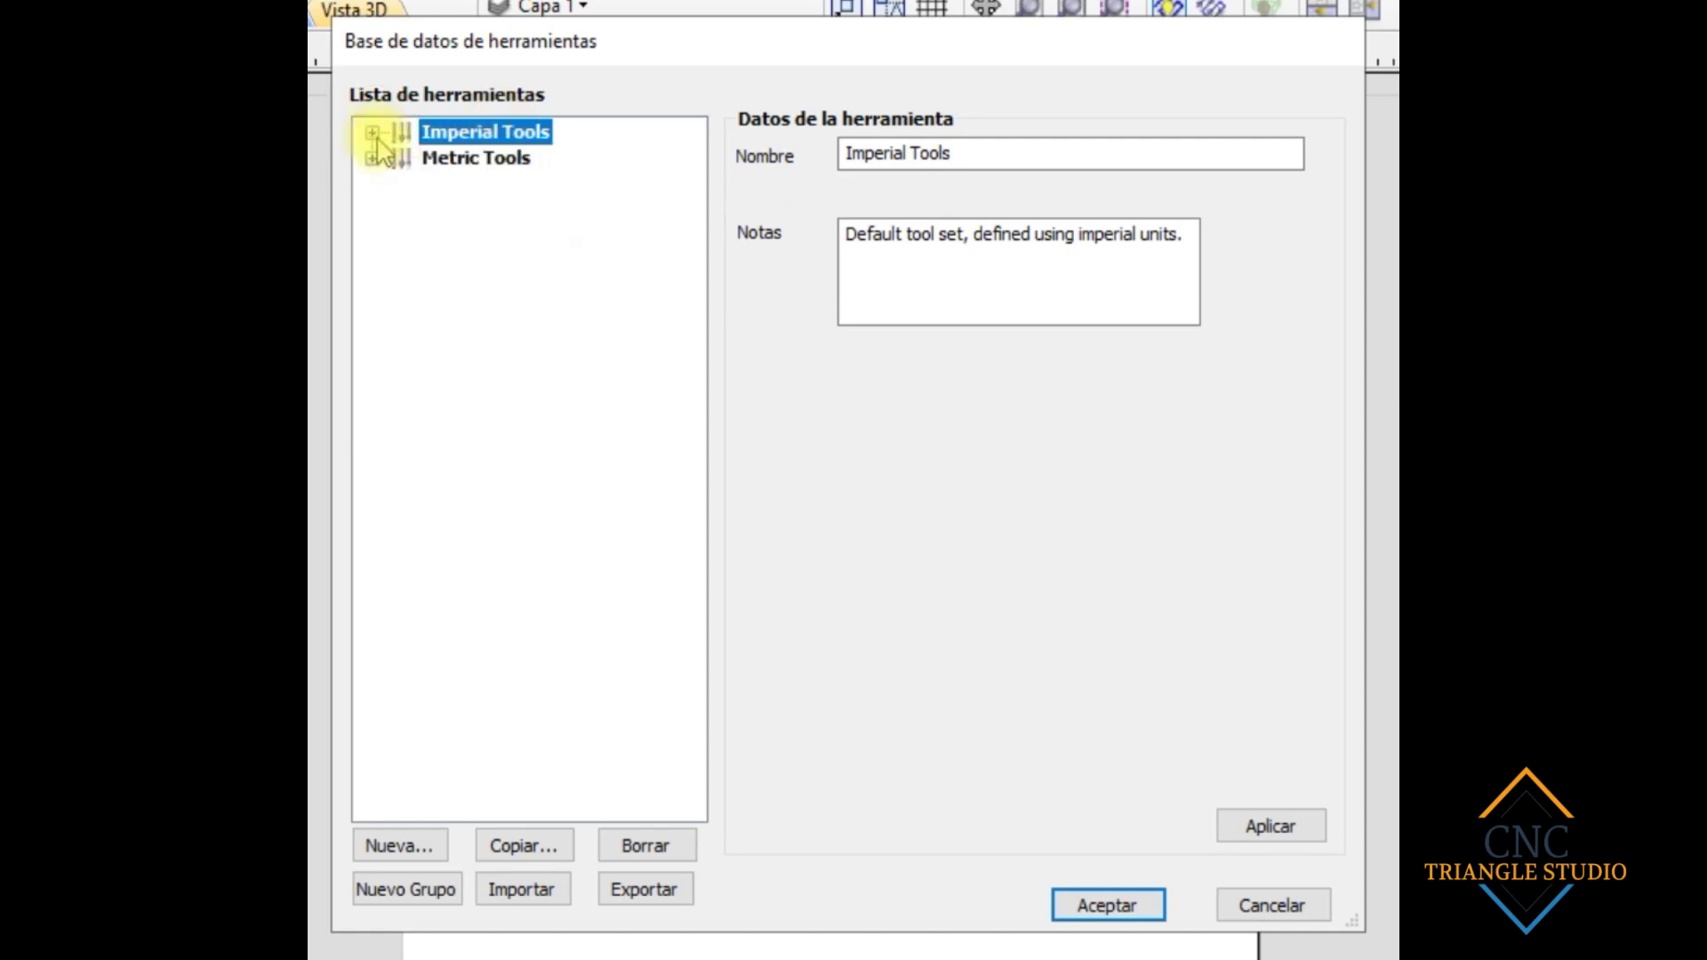
pyautogui.click(424, 164)
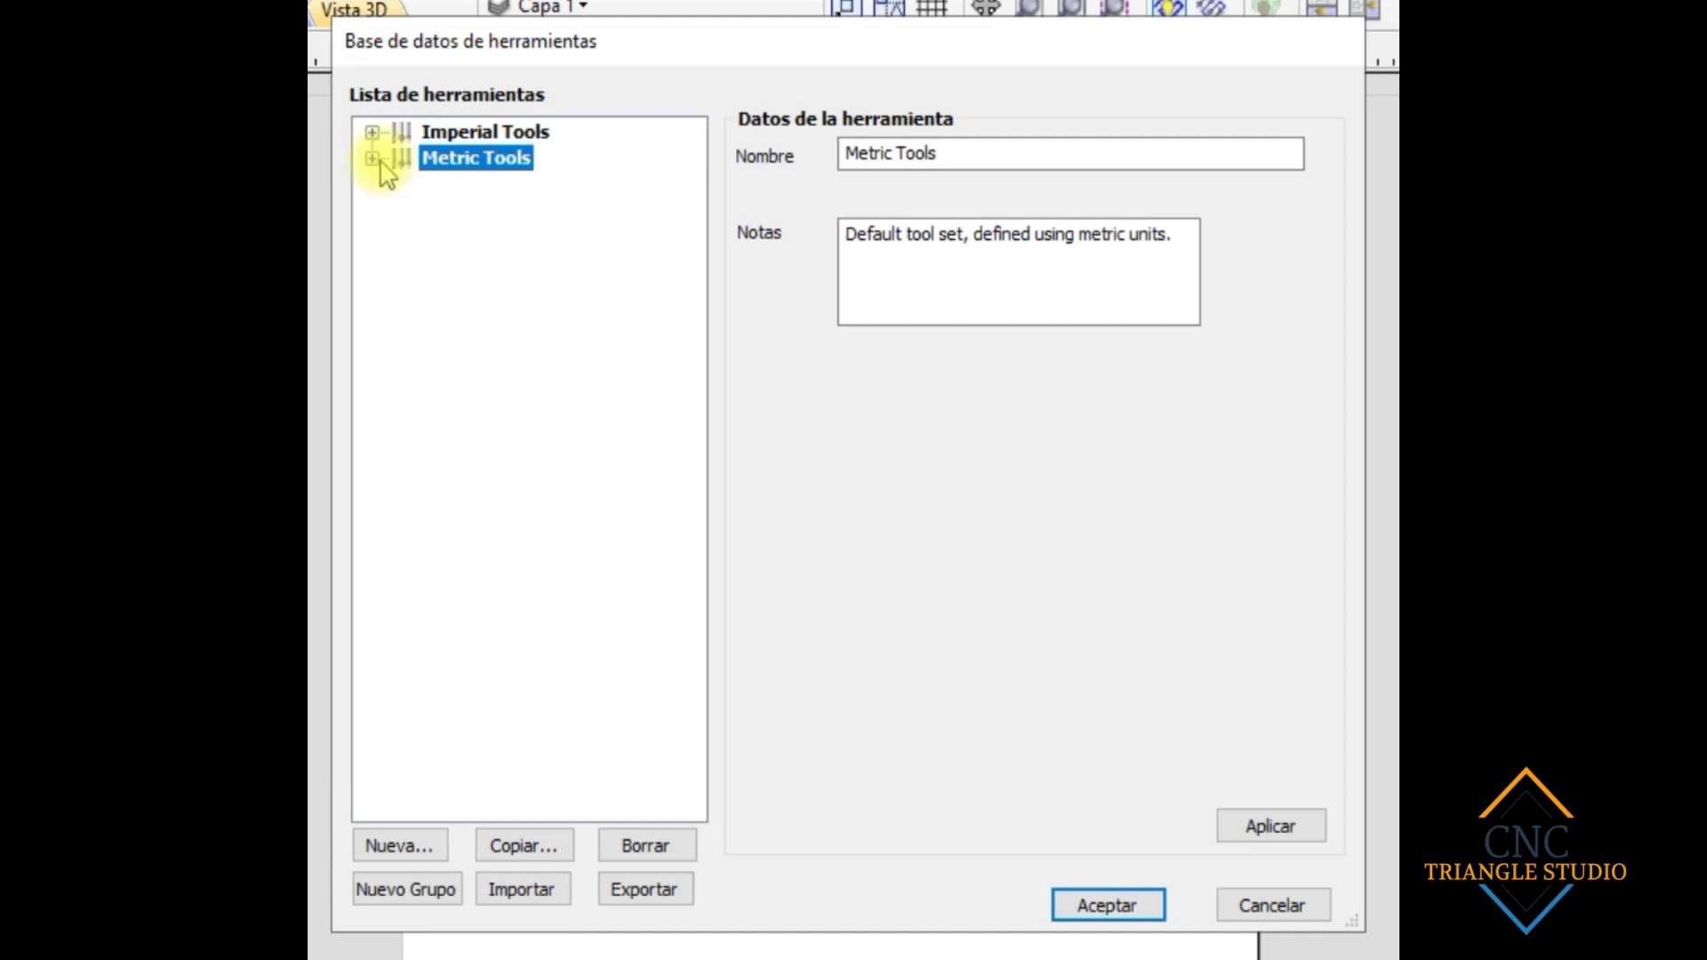
# Step: Expand Metric Tools and collapse its End Mills, Ball Nose, V-Bits, Form Tools and Engraving categories
pyautogui.click(379, 161)
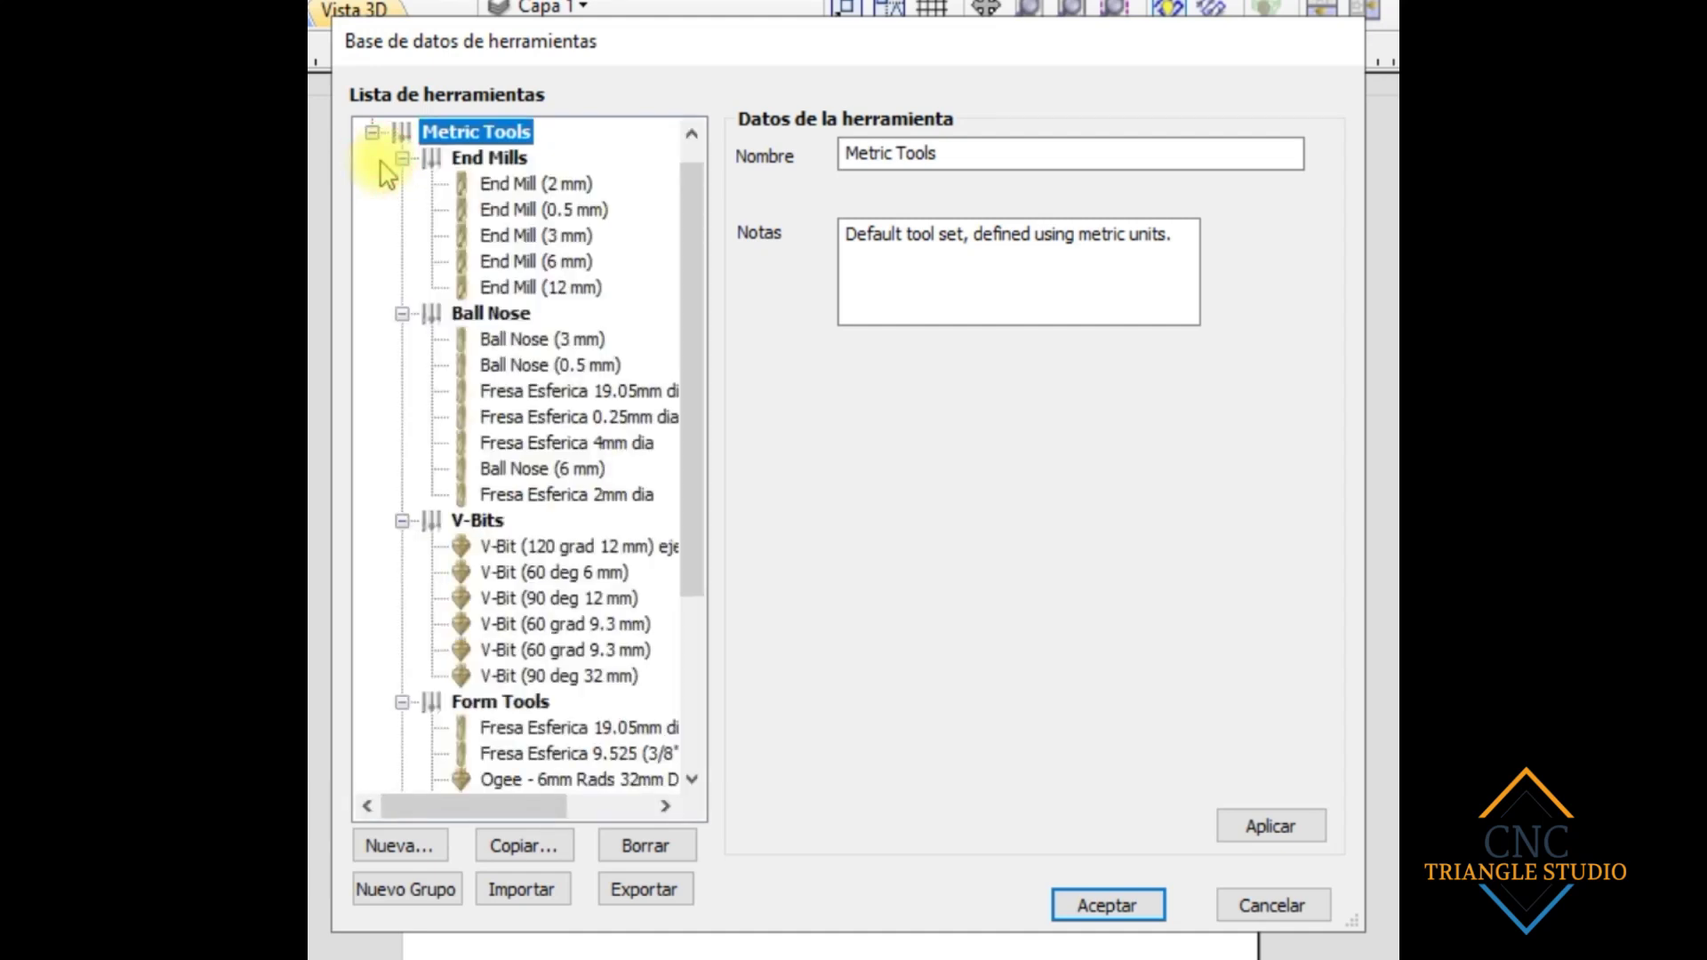
pyautogui.click(402, 159)
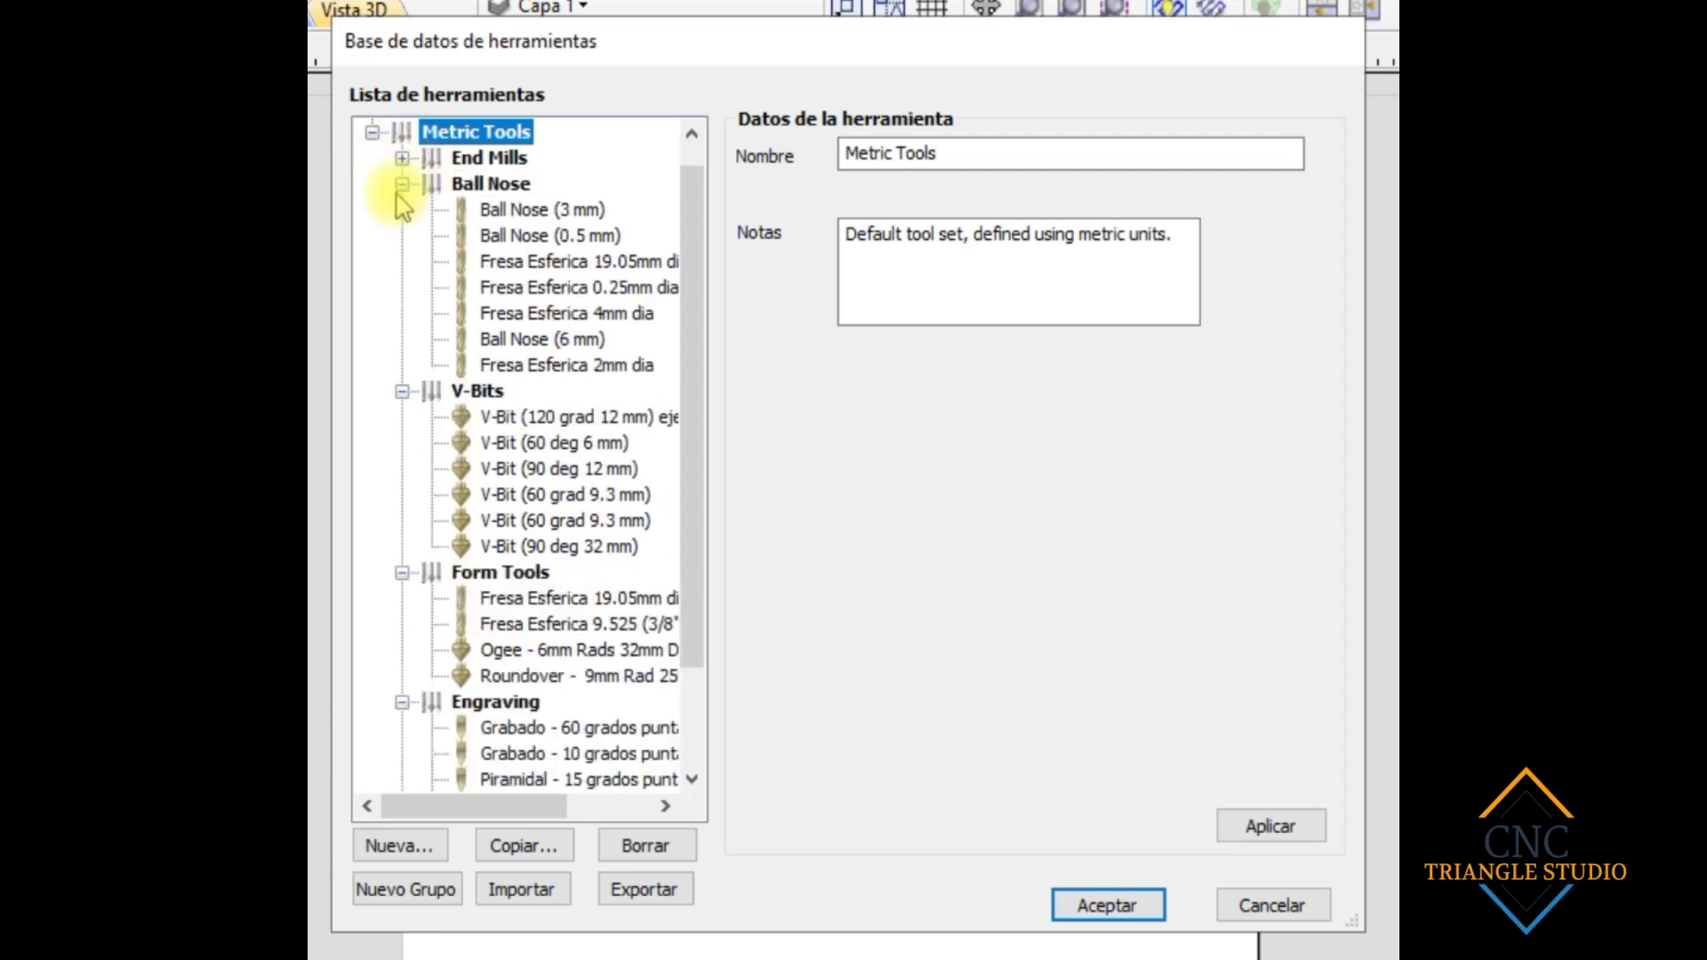
pyautogui.click(402, 183)
pyautogui.click(401, 236)
pyautogui.click(402, 261)
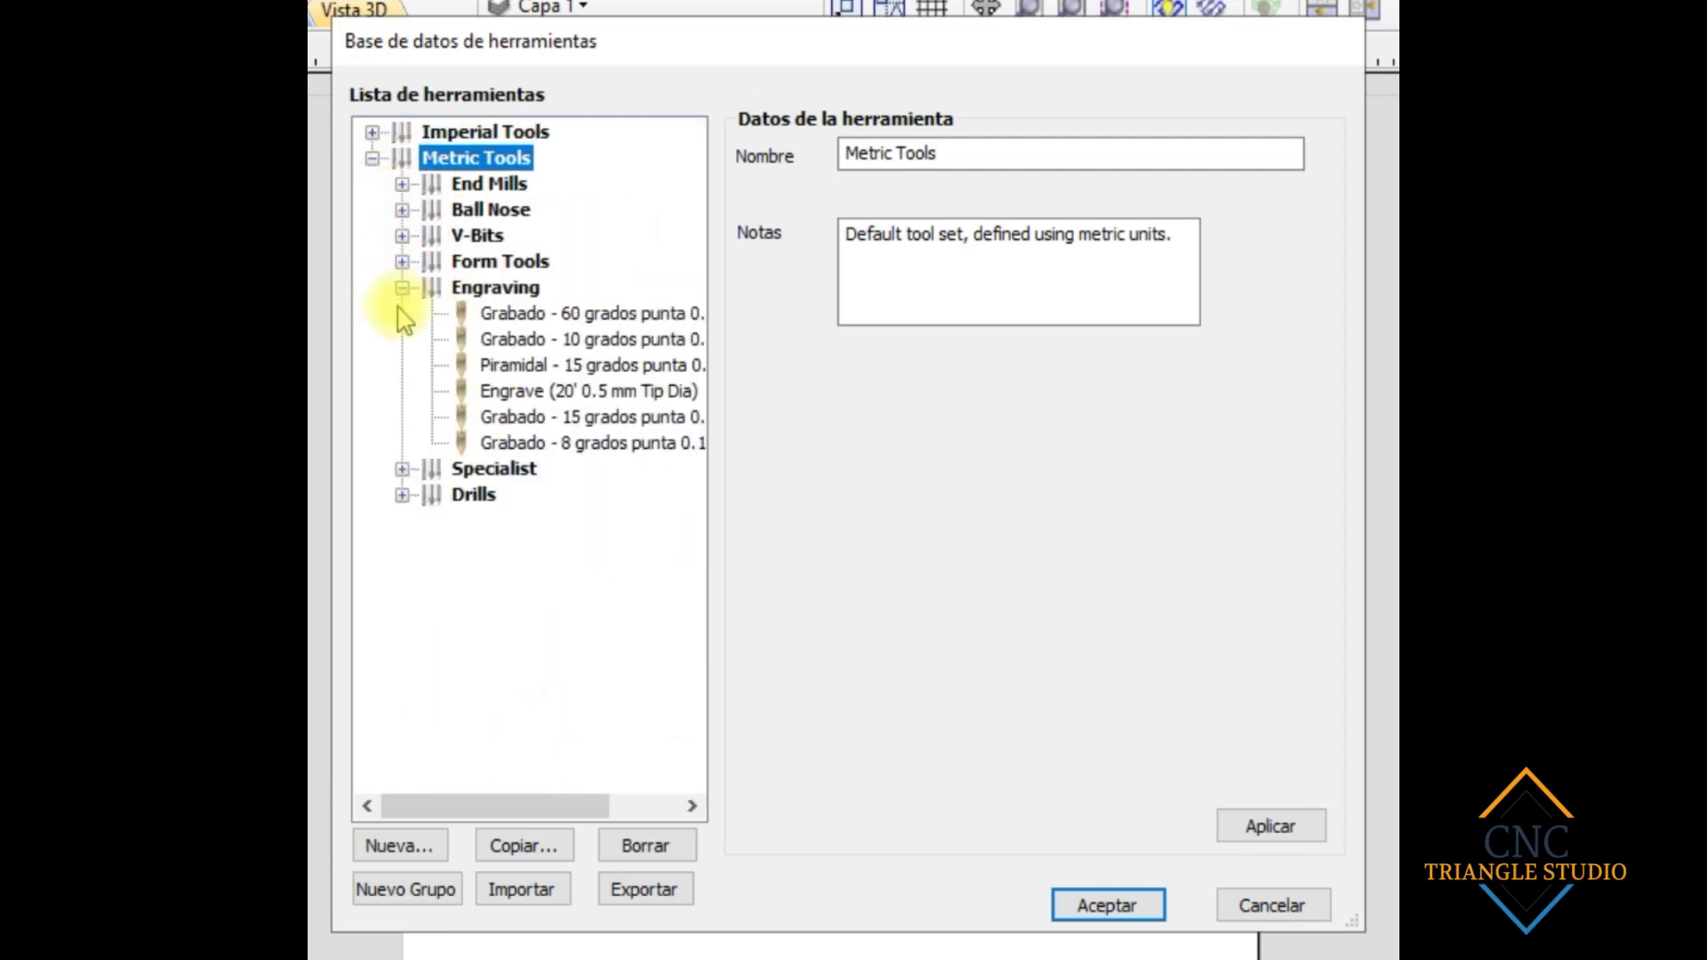
pyautogui.click(402, 288)
# Step: Go through the metric tool categories from End Mills to Drills, returning to End Mills
pyautogui.click(471, 184)
pyautogui.click(489, 211)
pyautogui.click(485, 236)
pyautogui.click(500, 262)
pyautogui.click(495, 288)
pyautogui.click(495, 314)
pyautogui.click(494, 338)
pyautogui.click(480, 182)
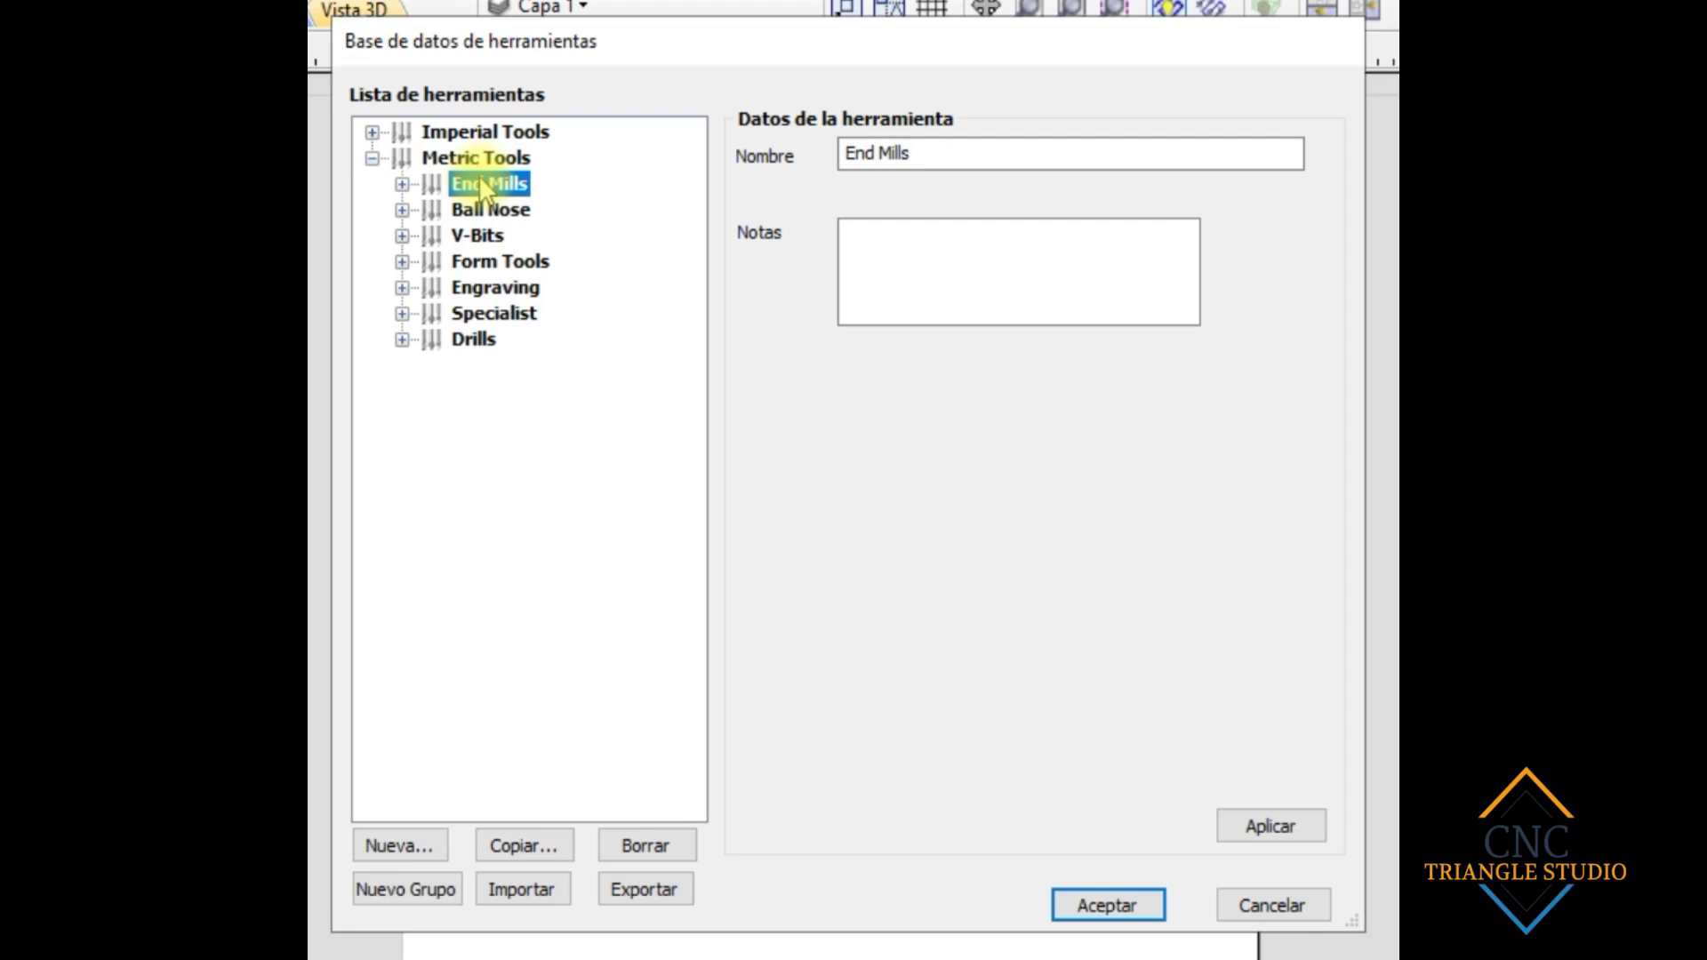
# Step: Expand the metric End Mills and examine the geometry and cutting parameters of each end mill
pyautogui.click(402, 185)
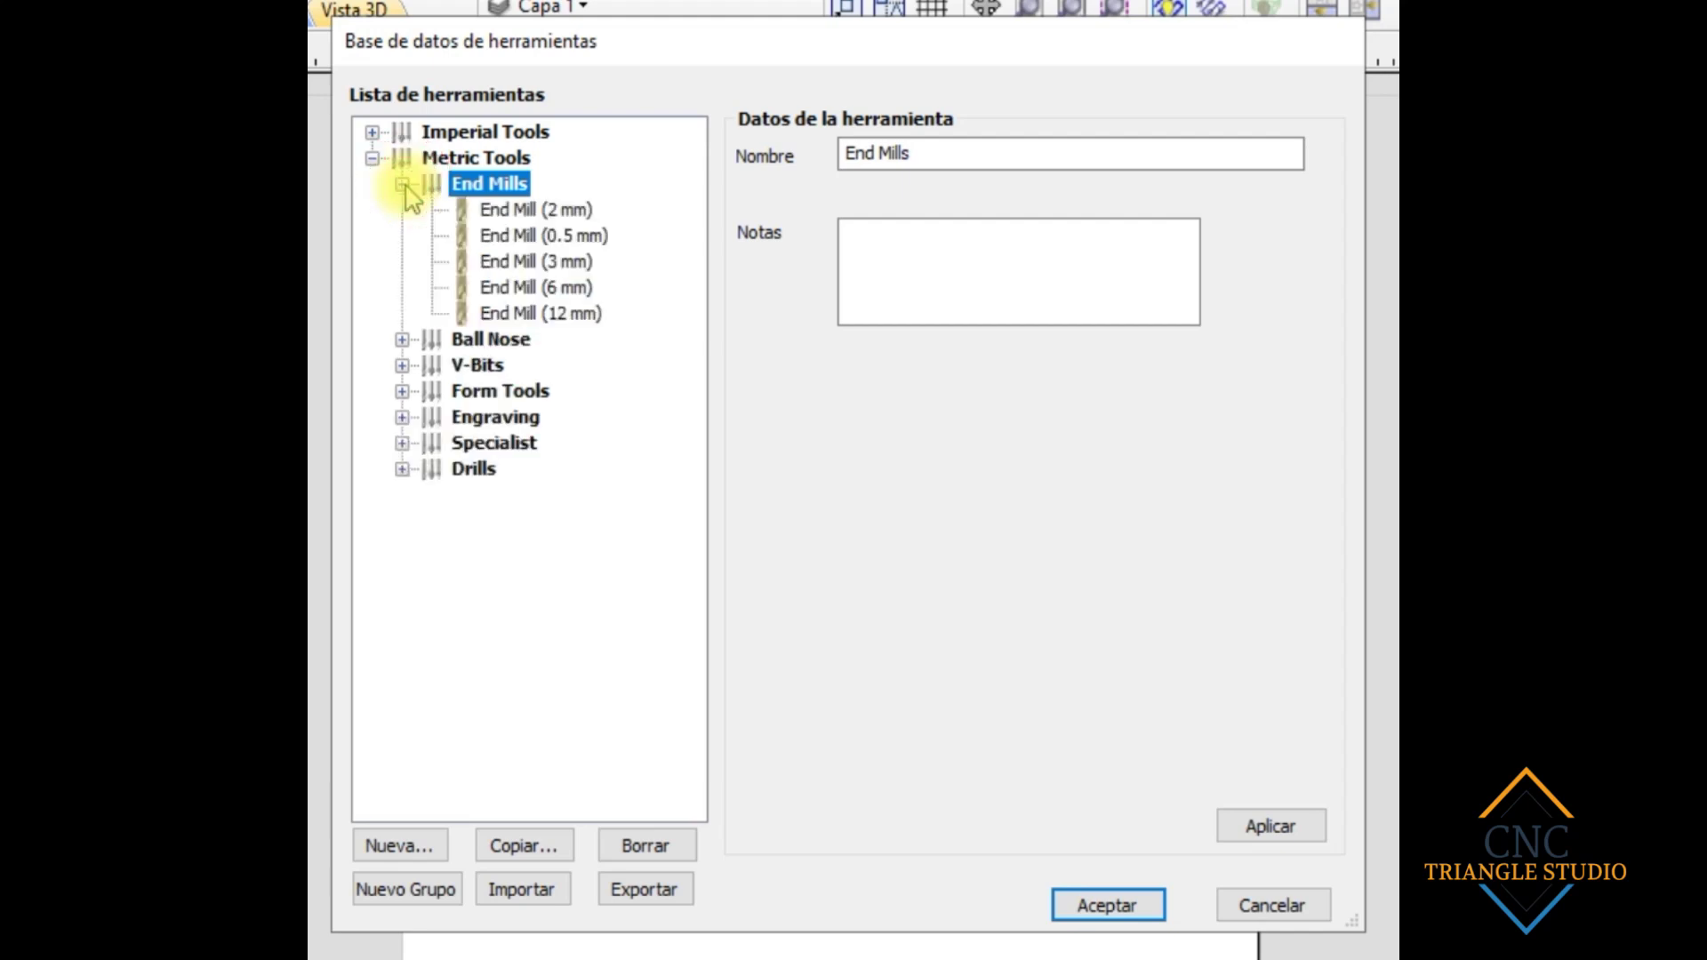
pyautogui.click(565, 317)
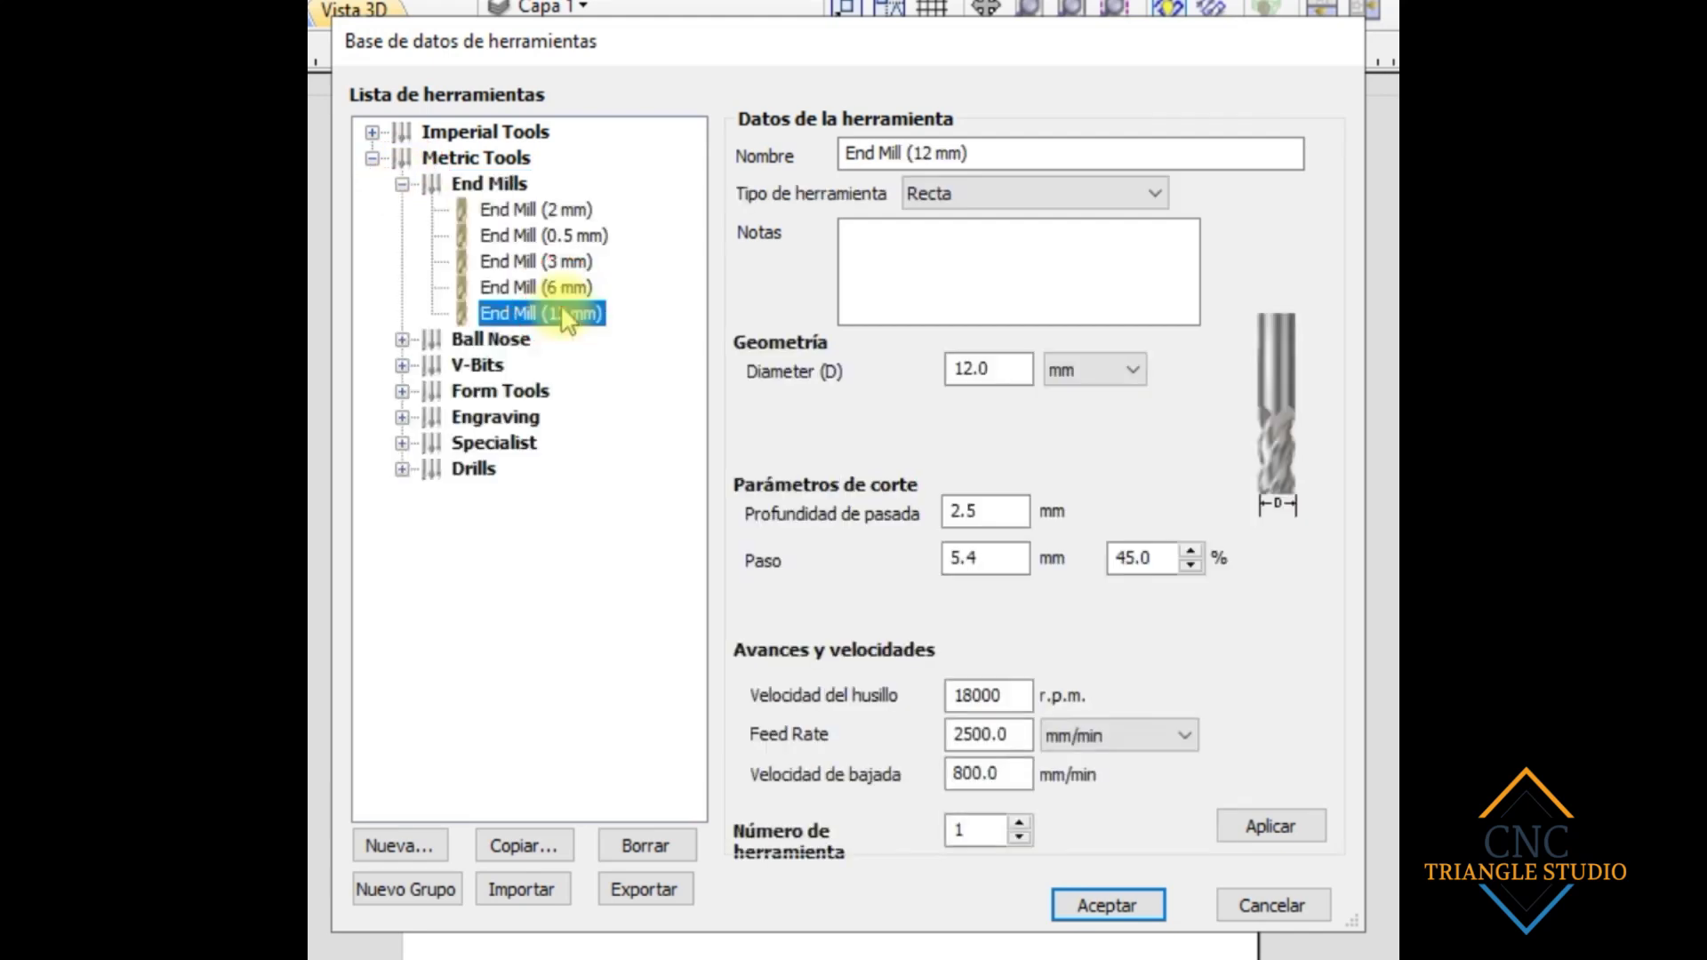
pyautogui.click(560, 289)
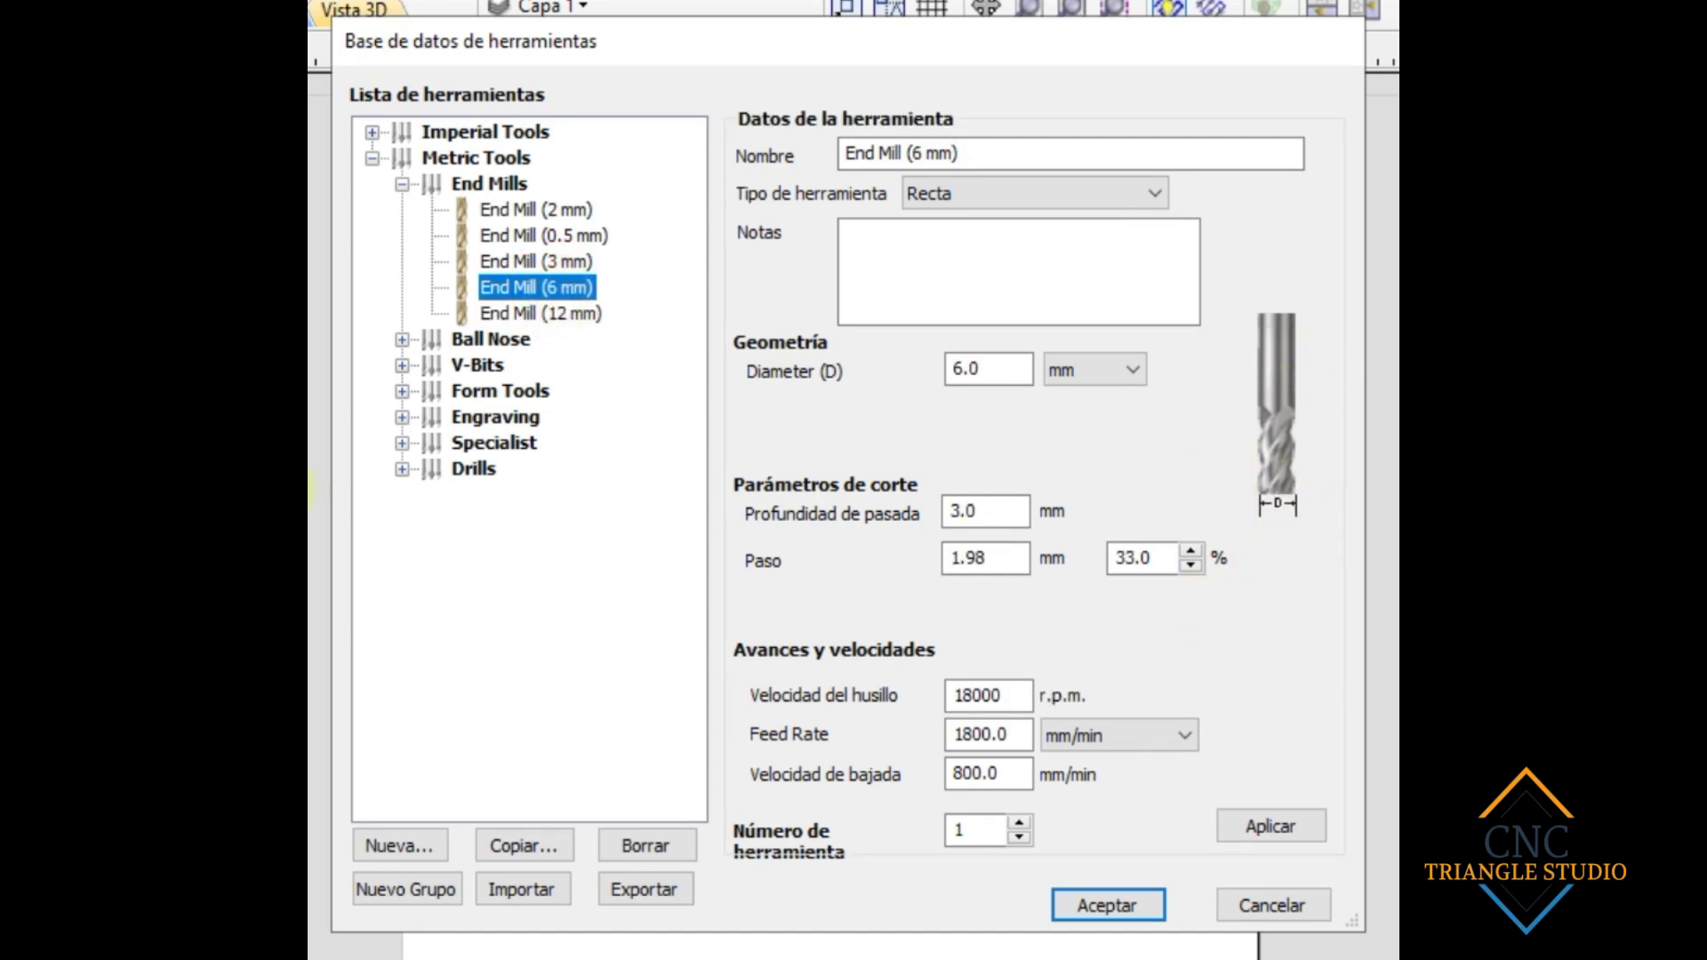
pyautogui.click(500, 260)
pyautogui.click(512, 235)
pyautogui.click(519, 209)
pyautogui.click(529, 235)
pyautogui.click(528, 261)
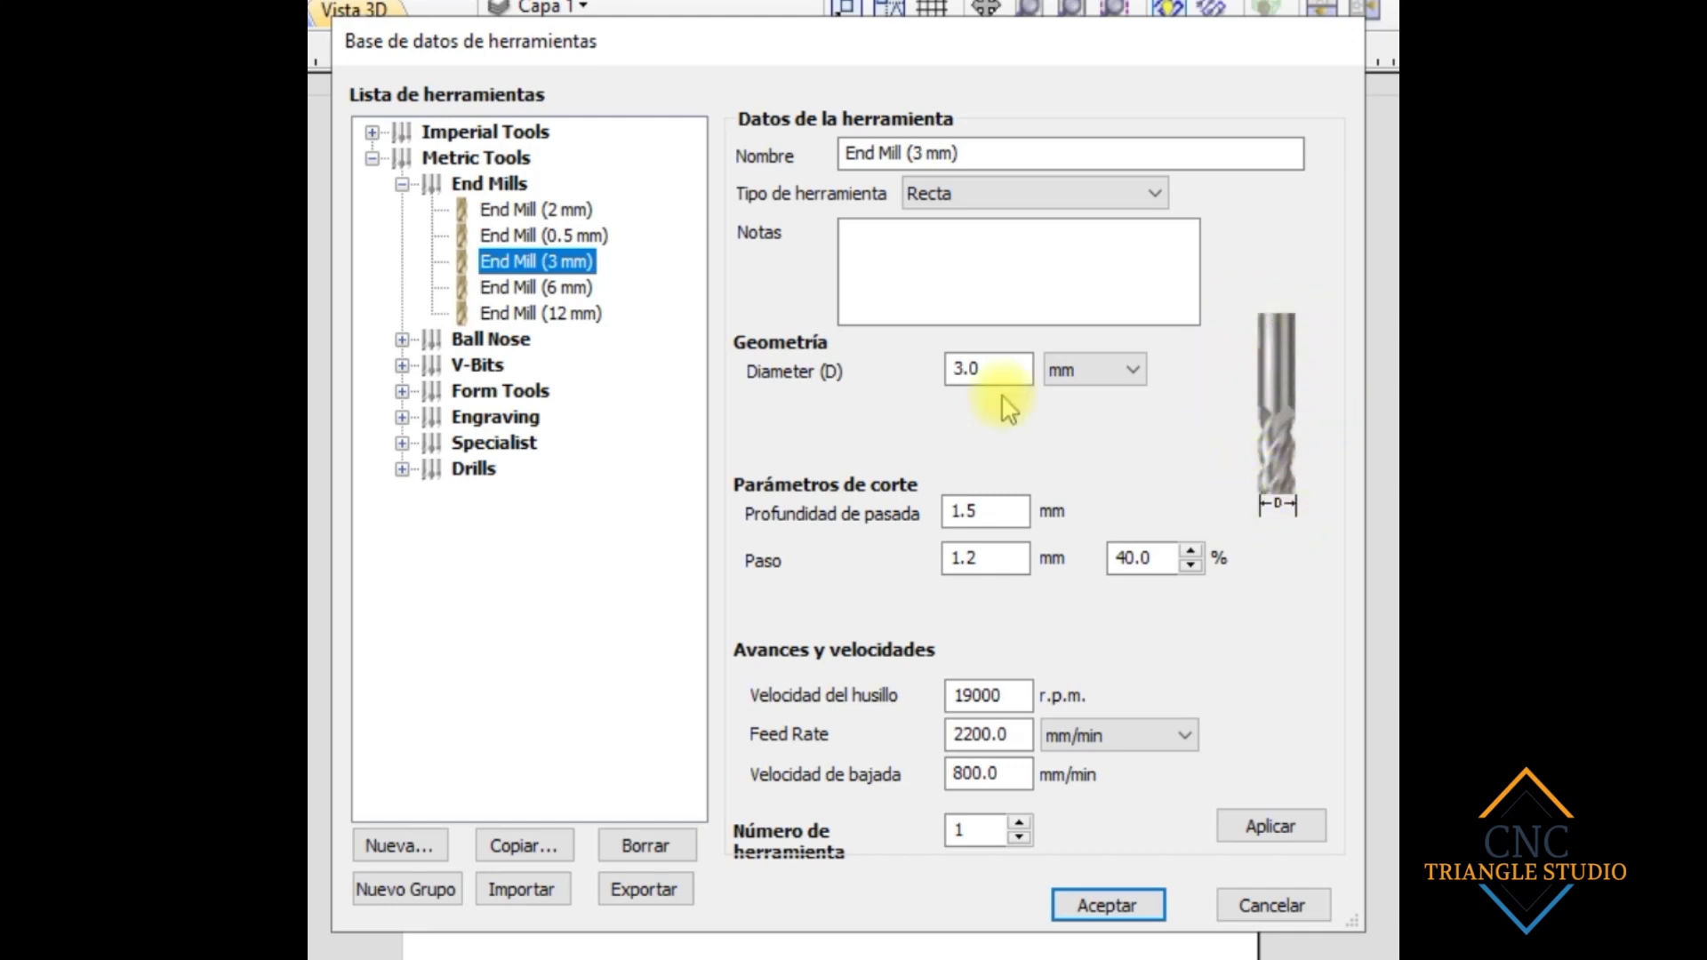
# Step: Expand the metric Ball Nose category, examine the parameters of the 3 mm ball nose and collapse the category
pyautogui.click(462, 344)
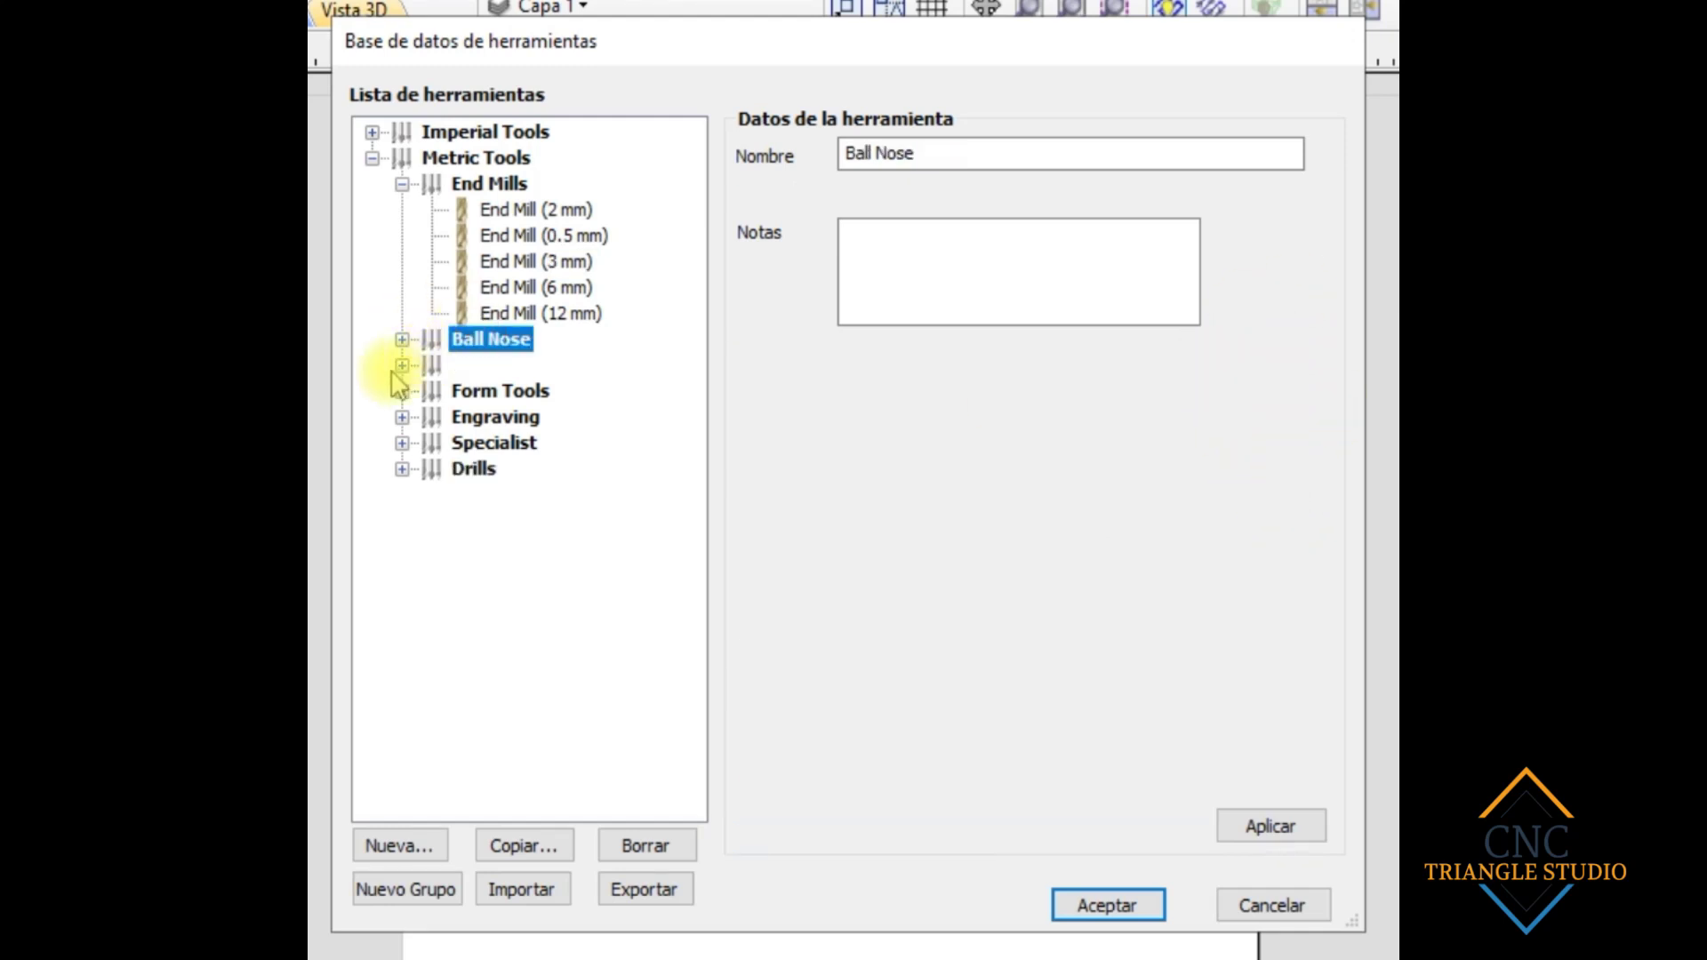
pyautogui.click(402, 340)
pyautogui.click(538, 366)
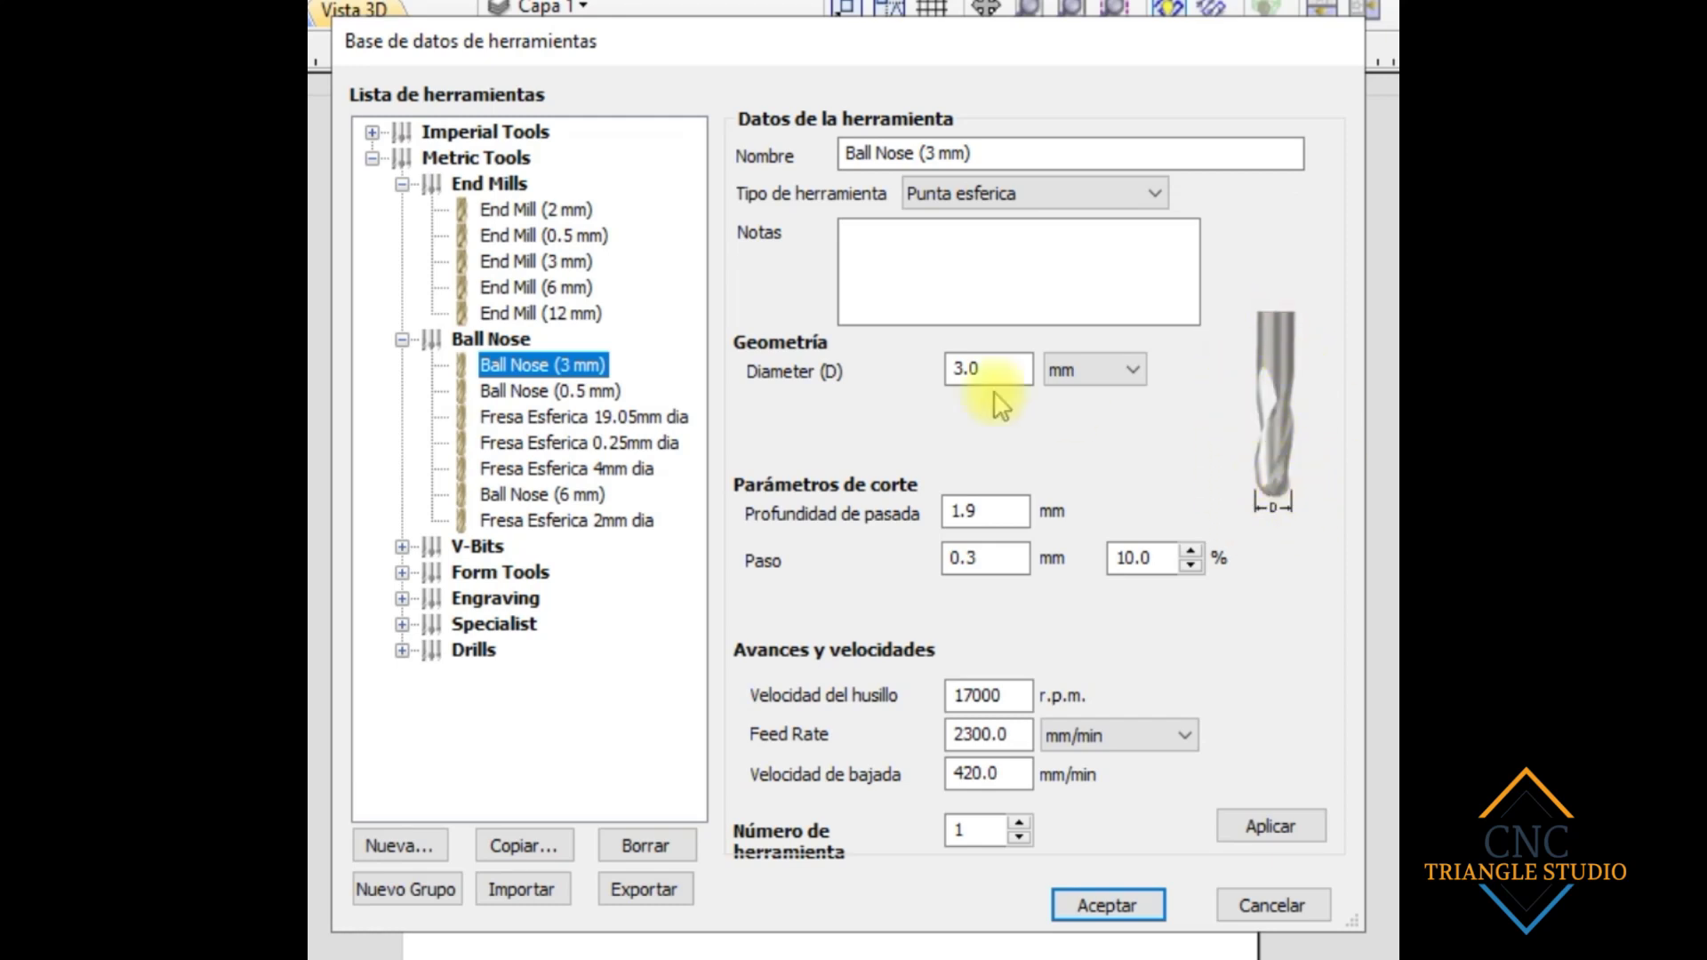
pyautogui.click(402, 339)
# Step: Compare the parameters of the 2, 0.5, 3, 6 and 12 mm metric end mills
pyautogui.click(488, 210)
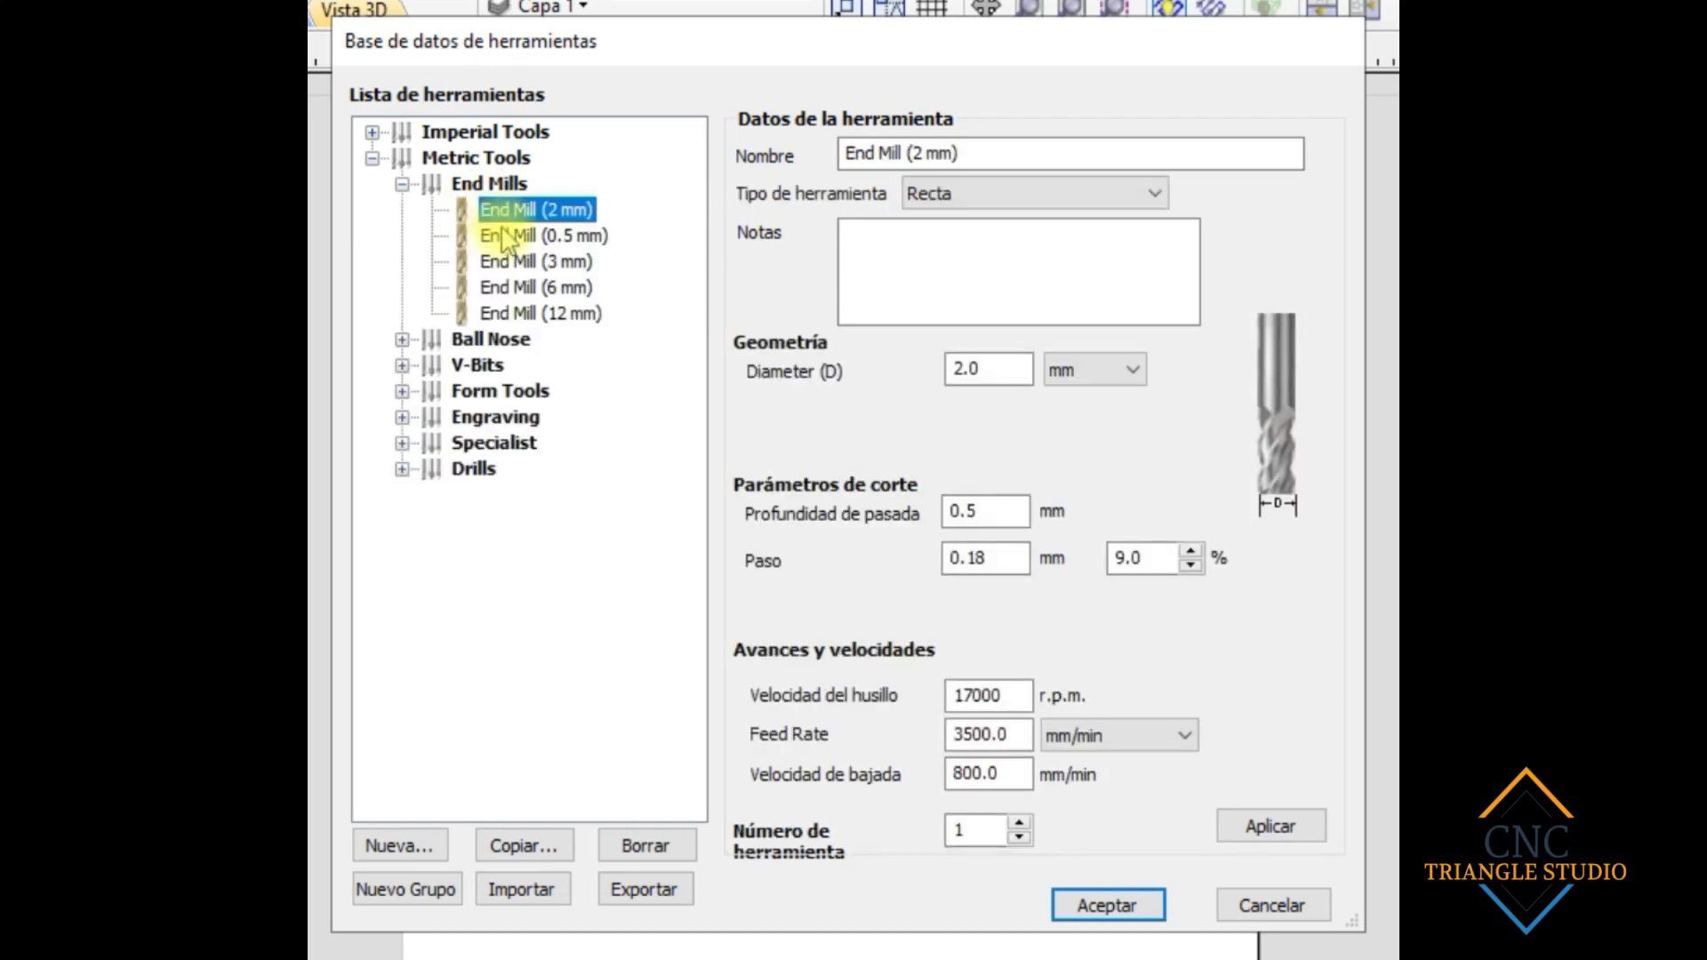
pyautogui.click(504, 234)
pyautogui.click(512, 262)
pyautogui.click(524, 289)
pyautogui.click(520, 313)
pyautogui.click(518, 263)
pyautogui.click(508, 210)
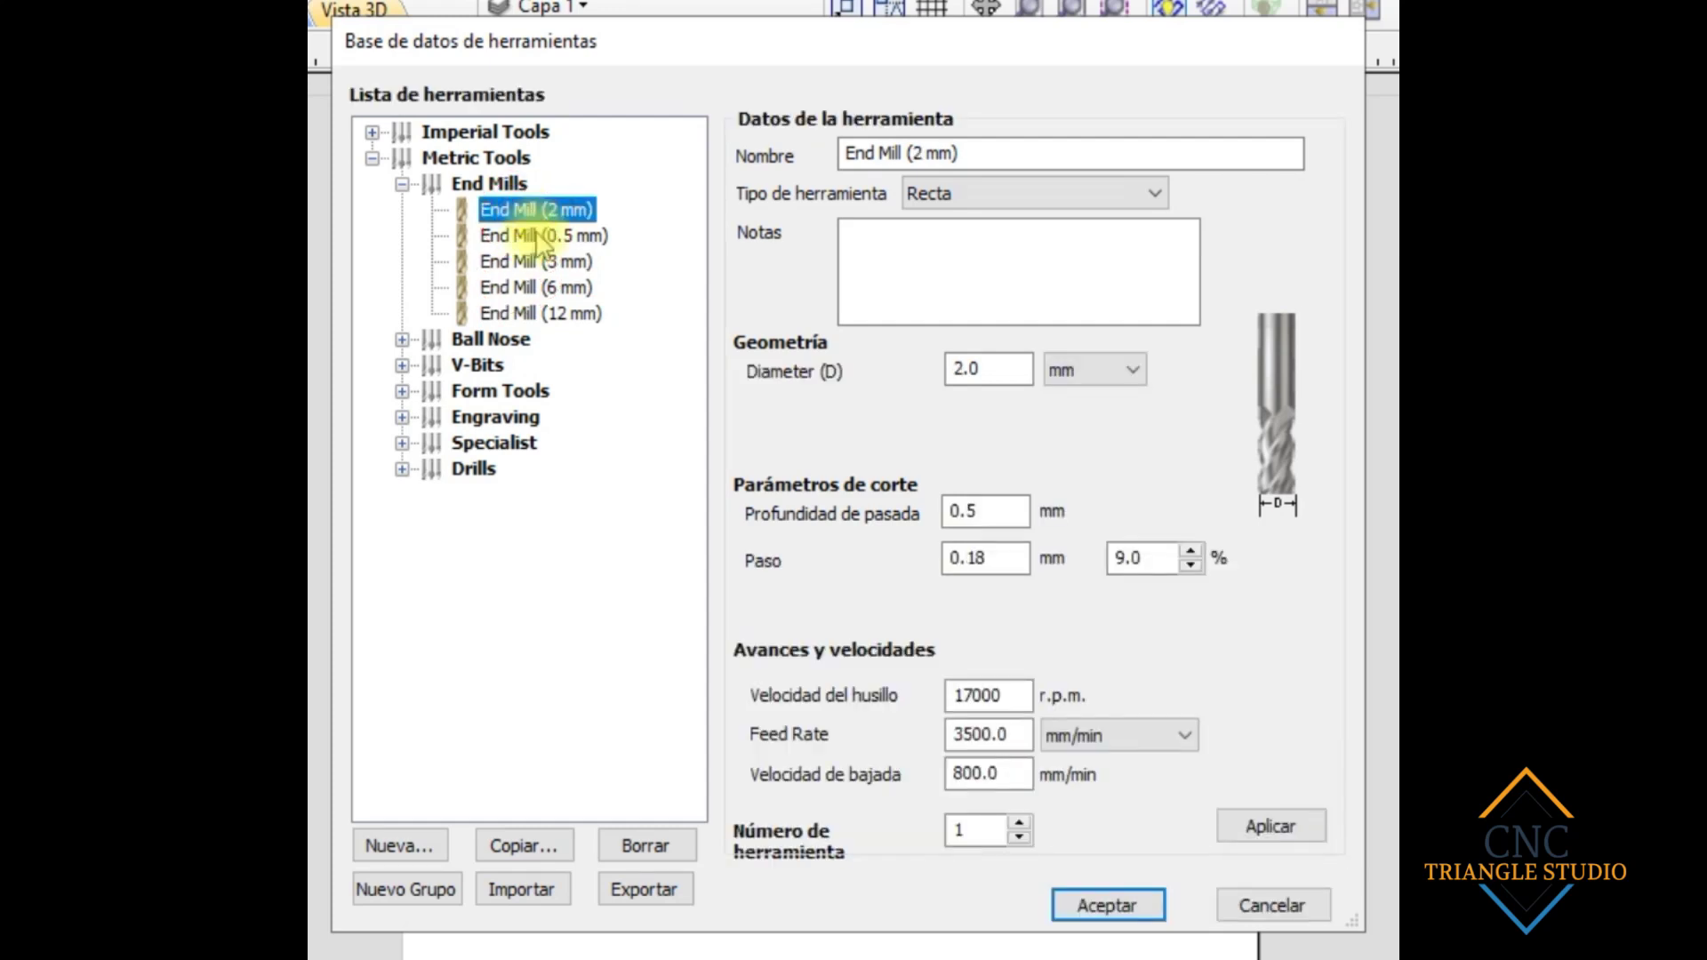
pyautogui.click(537, 237)
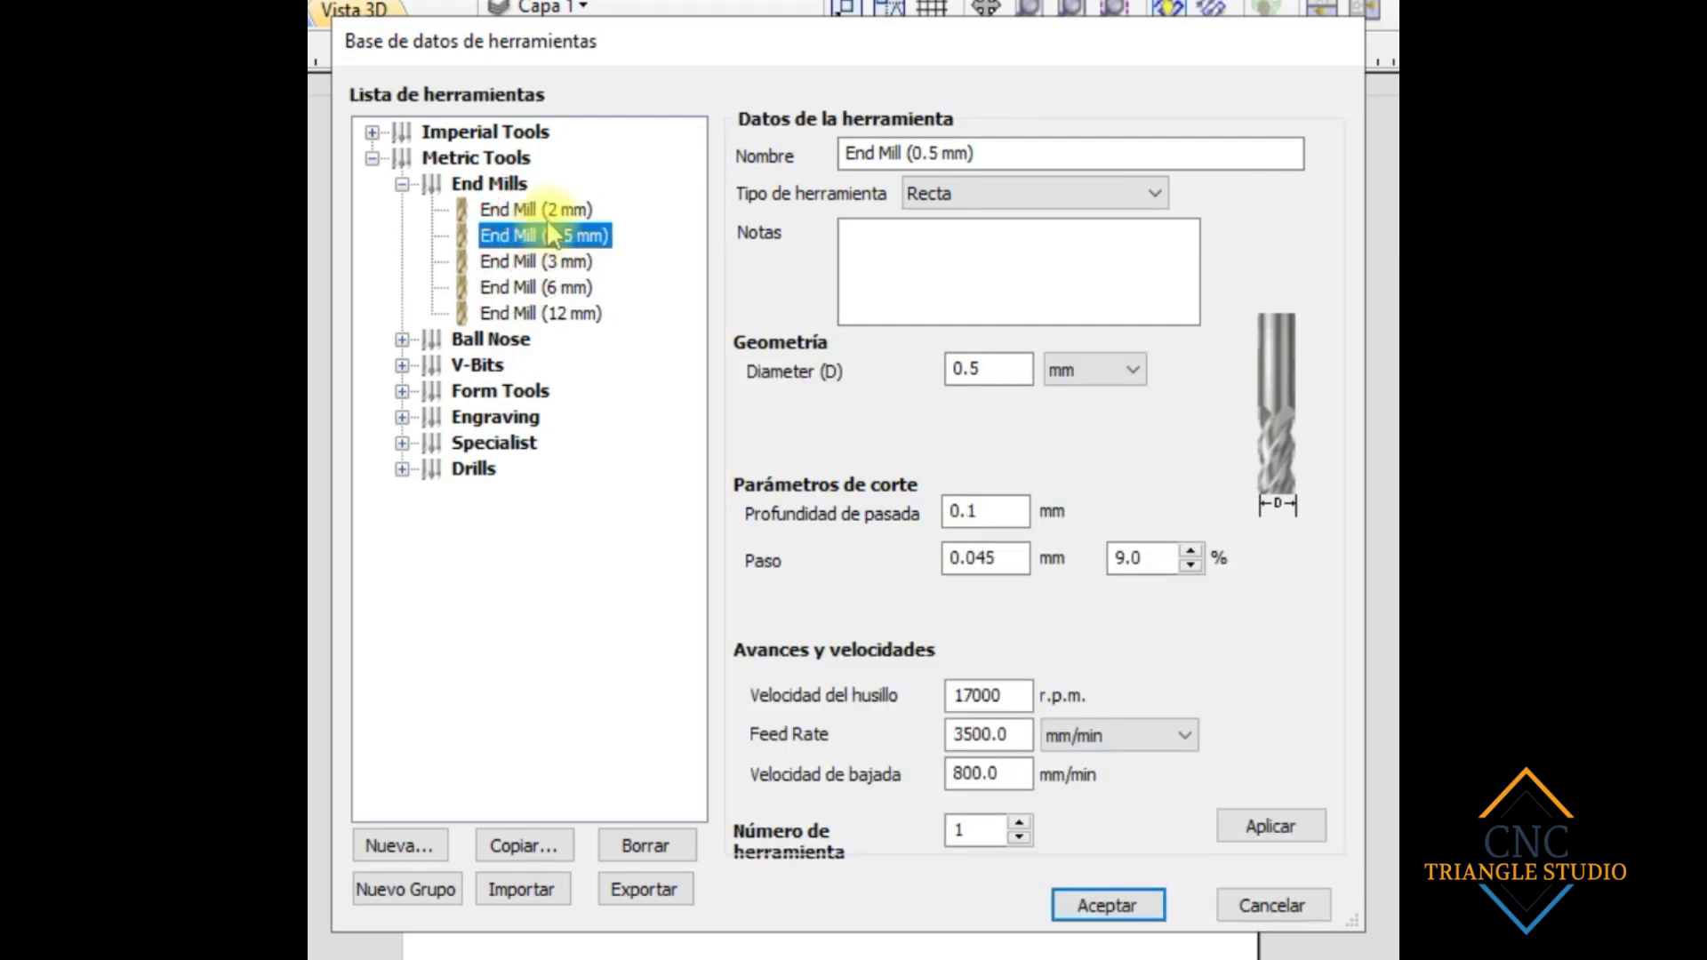
pyautogui.click(534, 211)
pyautogui.click(551, 236)
pyautogui.click(544, 287)
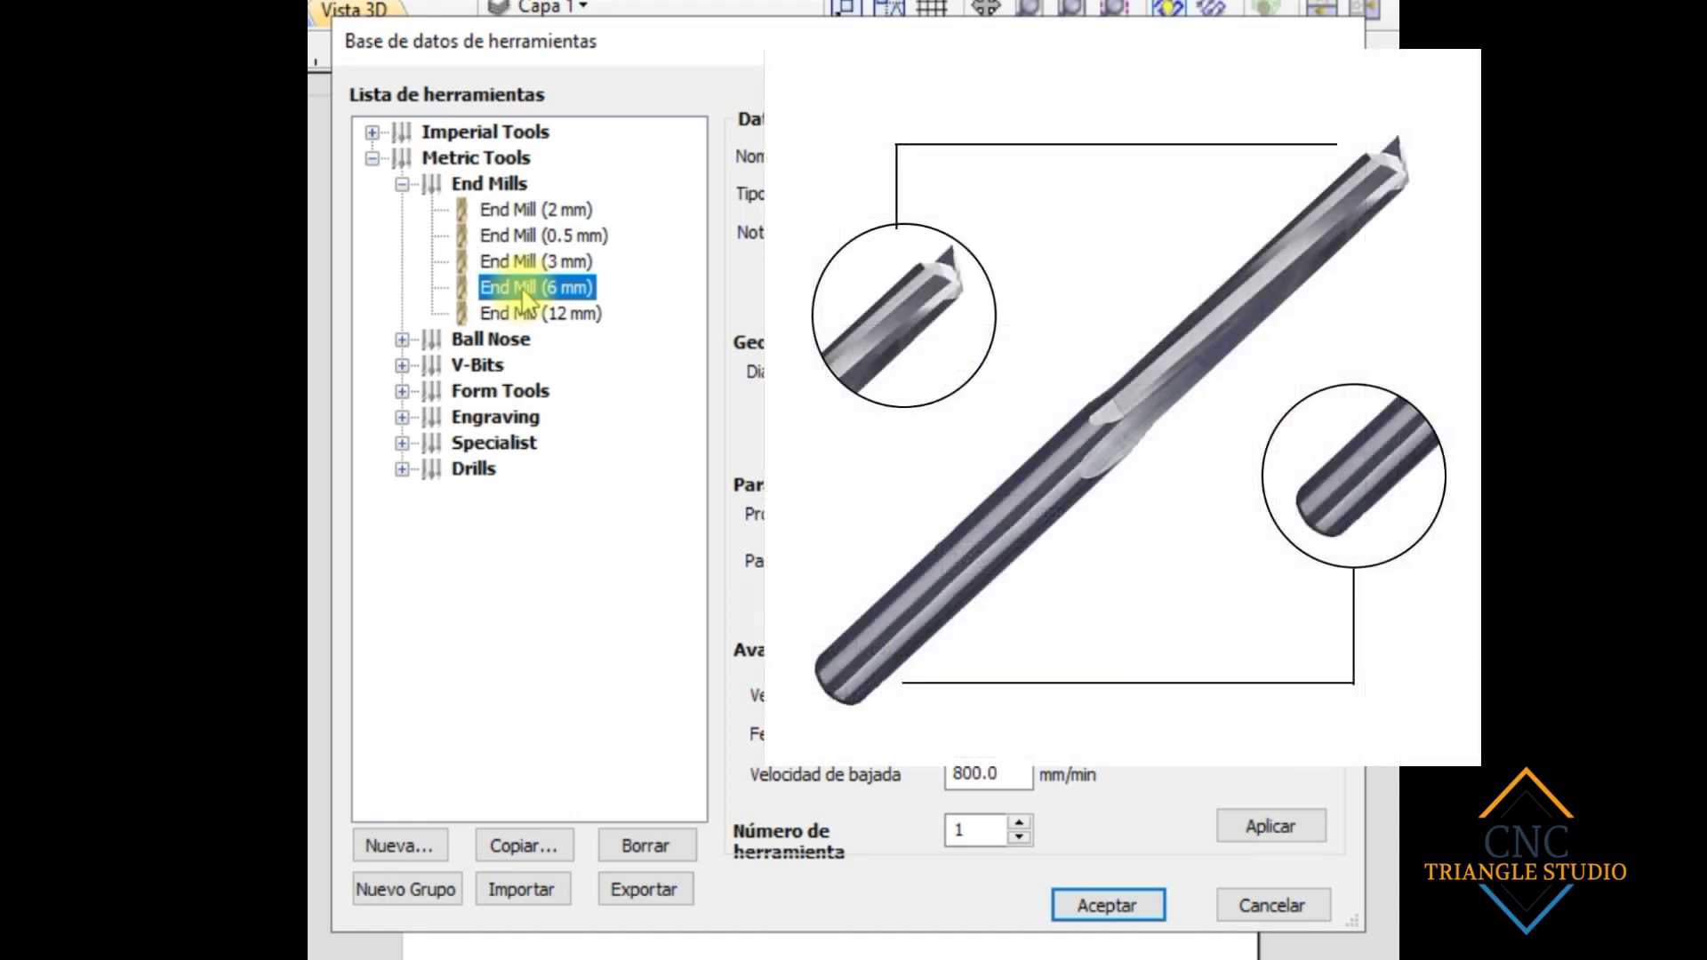
pyautogui.click(540, 265)
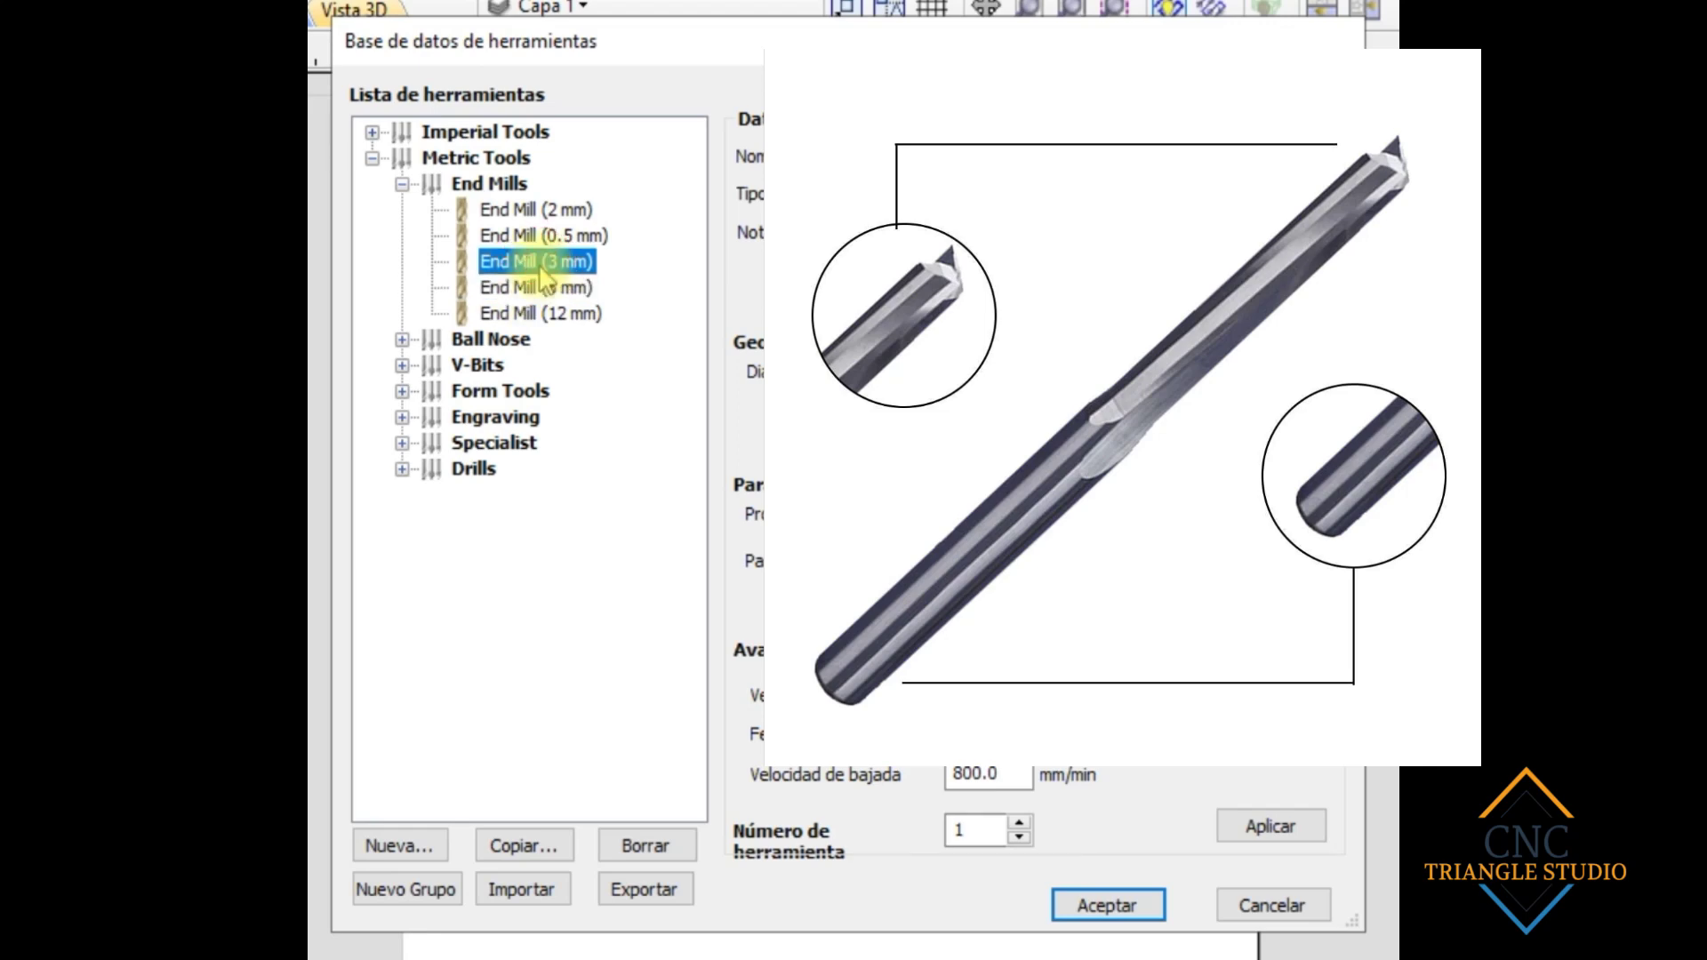
# Step: Delete the 6 mm end mill from the metric End Mills and confirm the deletion
pyautogui.click(540, 286)
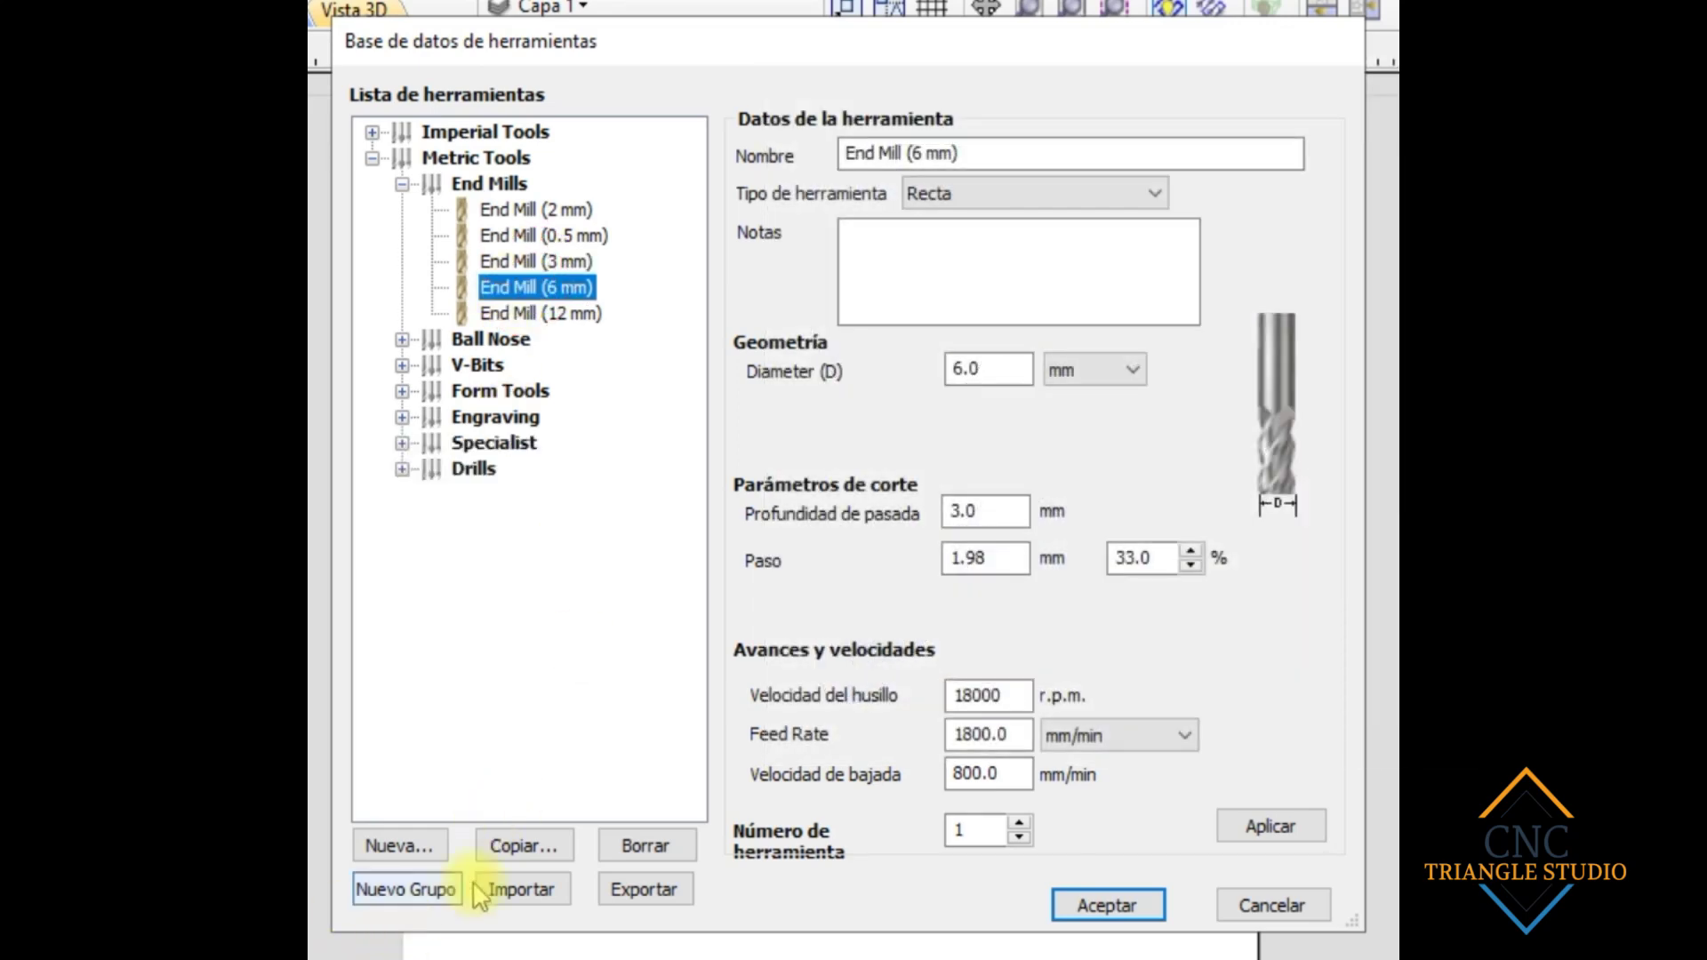
pyautogui.click(629, 850)
pyautogui.click(754, 523)
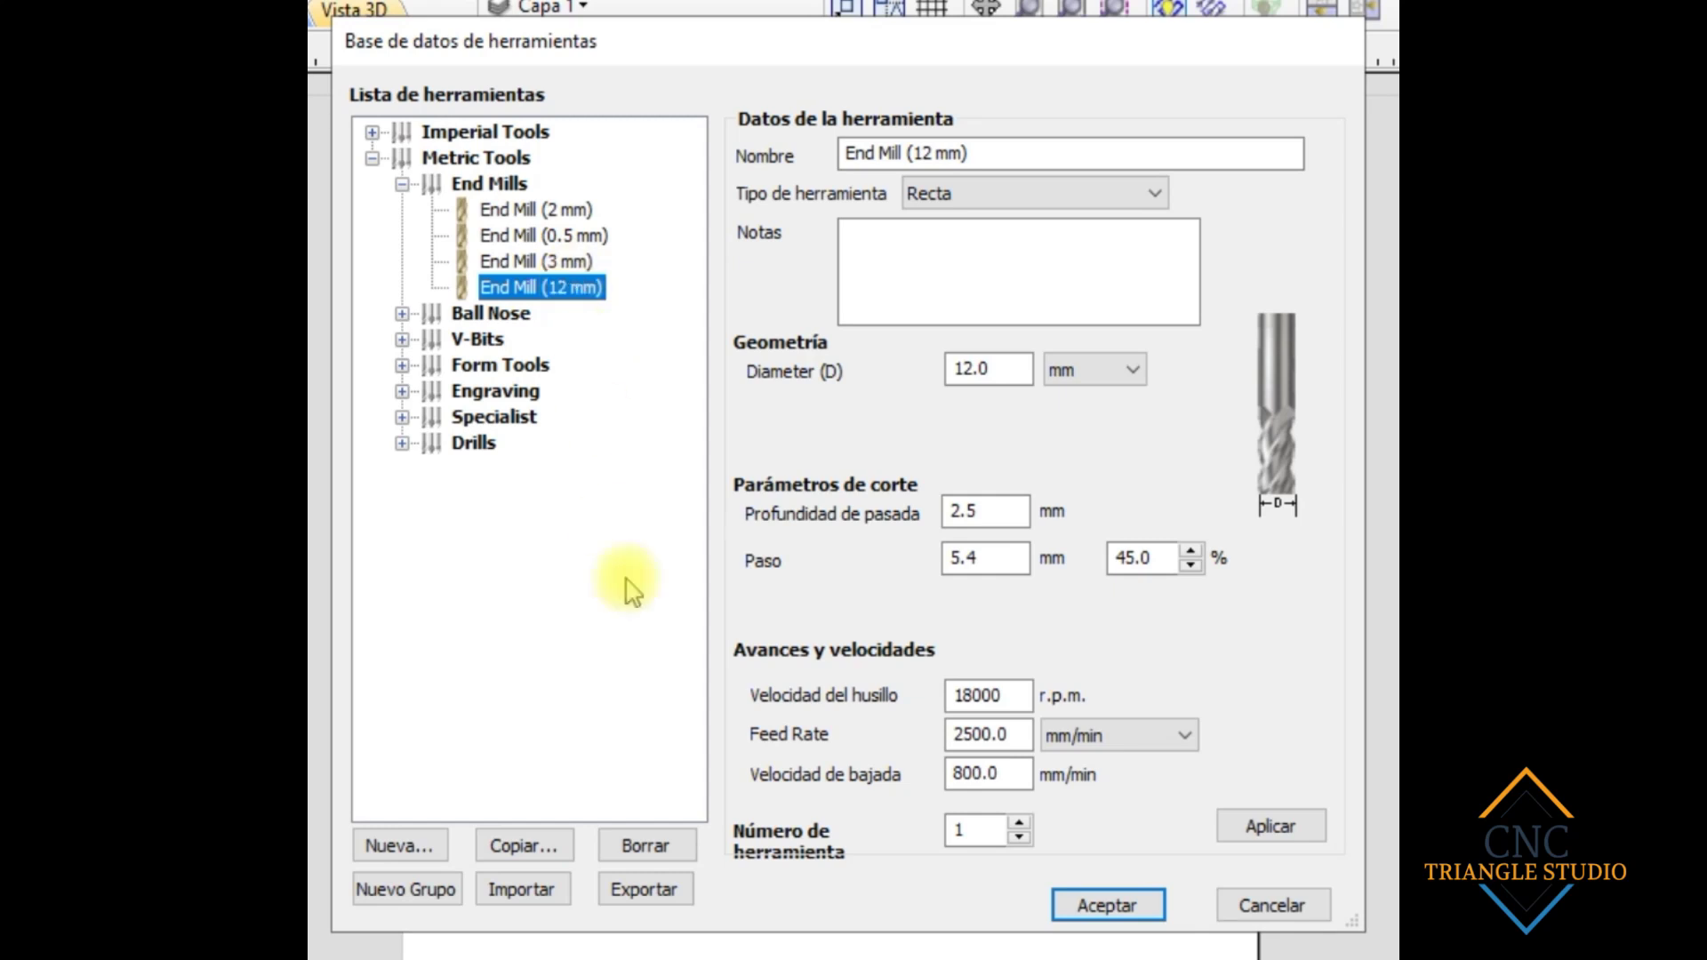
# Step: Start a new tool in the metric End Mills category and set its tool type to Recta
pyautogui.click(516, 242)
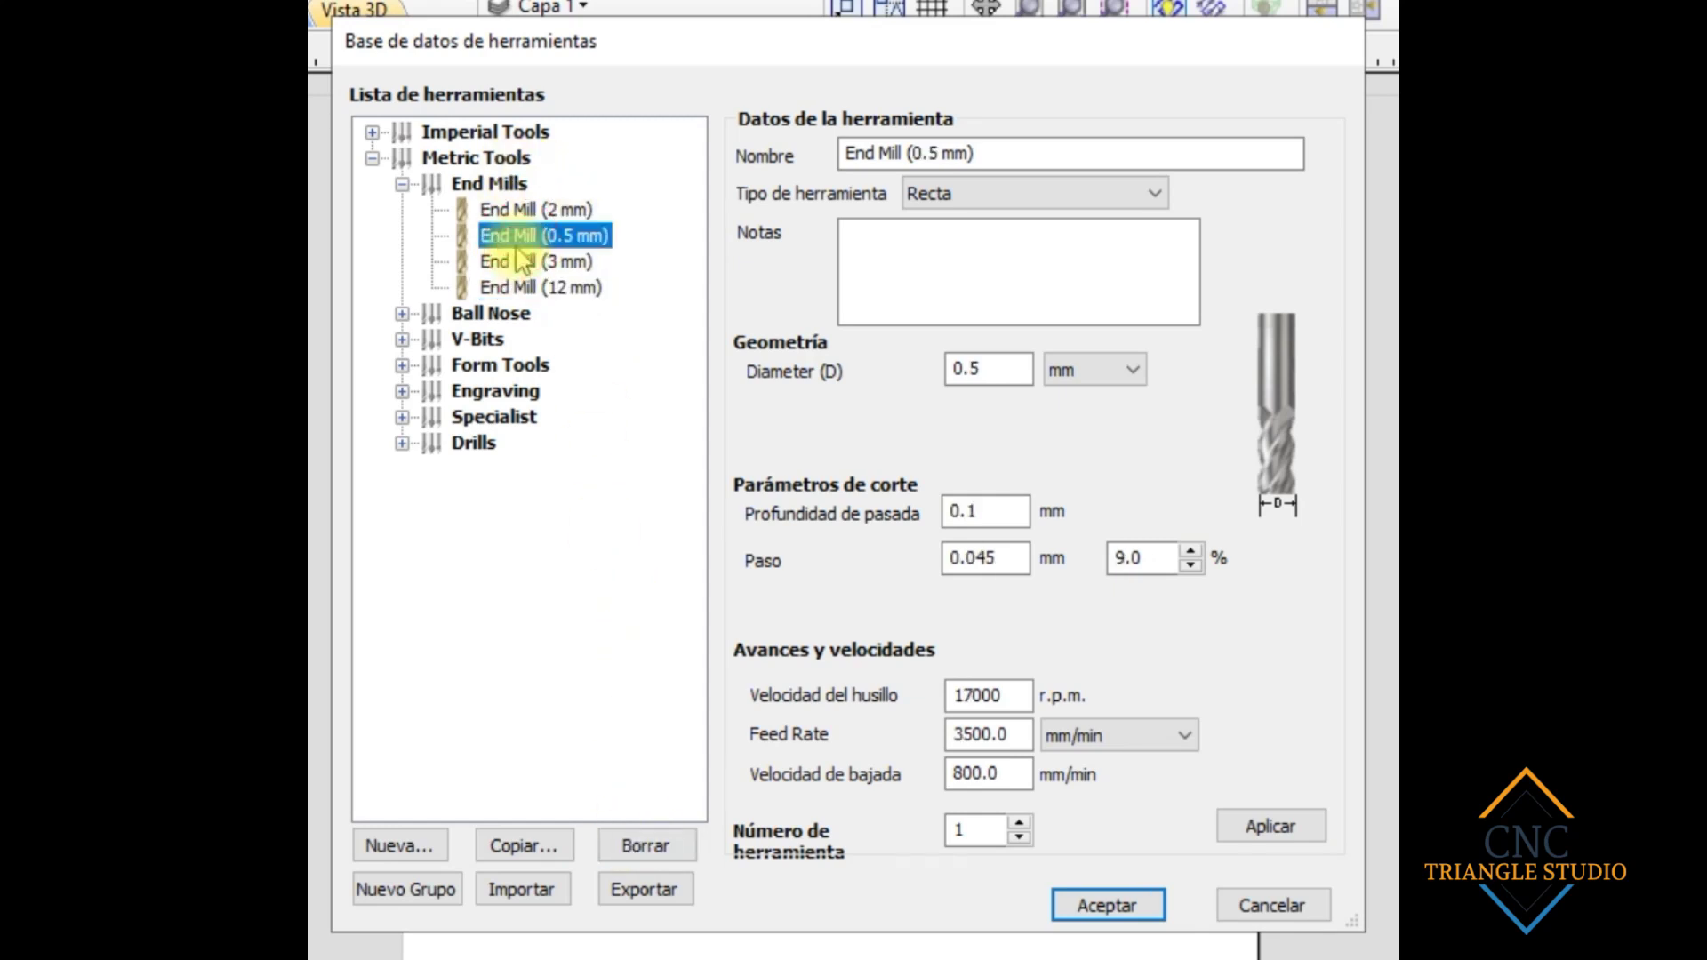
pyautogui.click(407, 845)
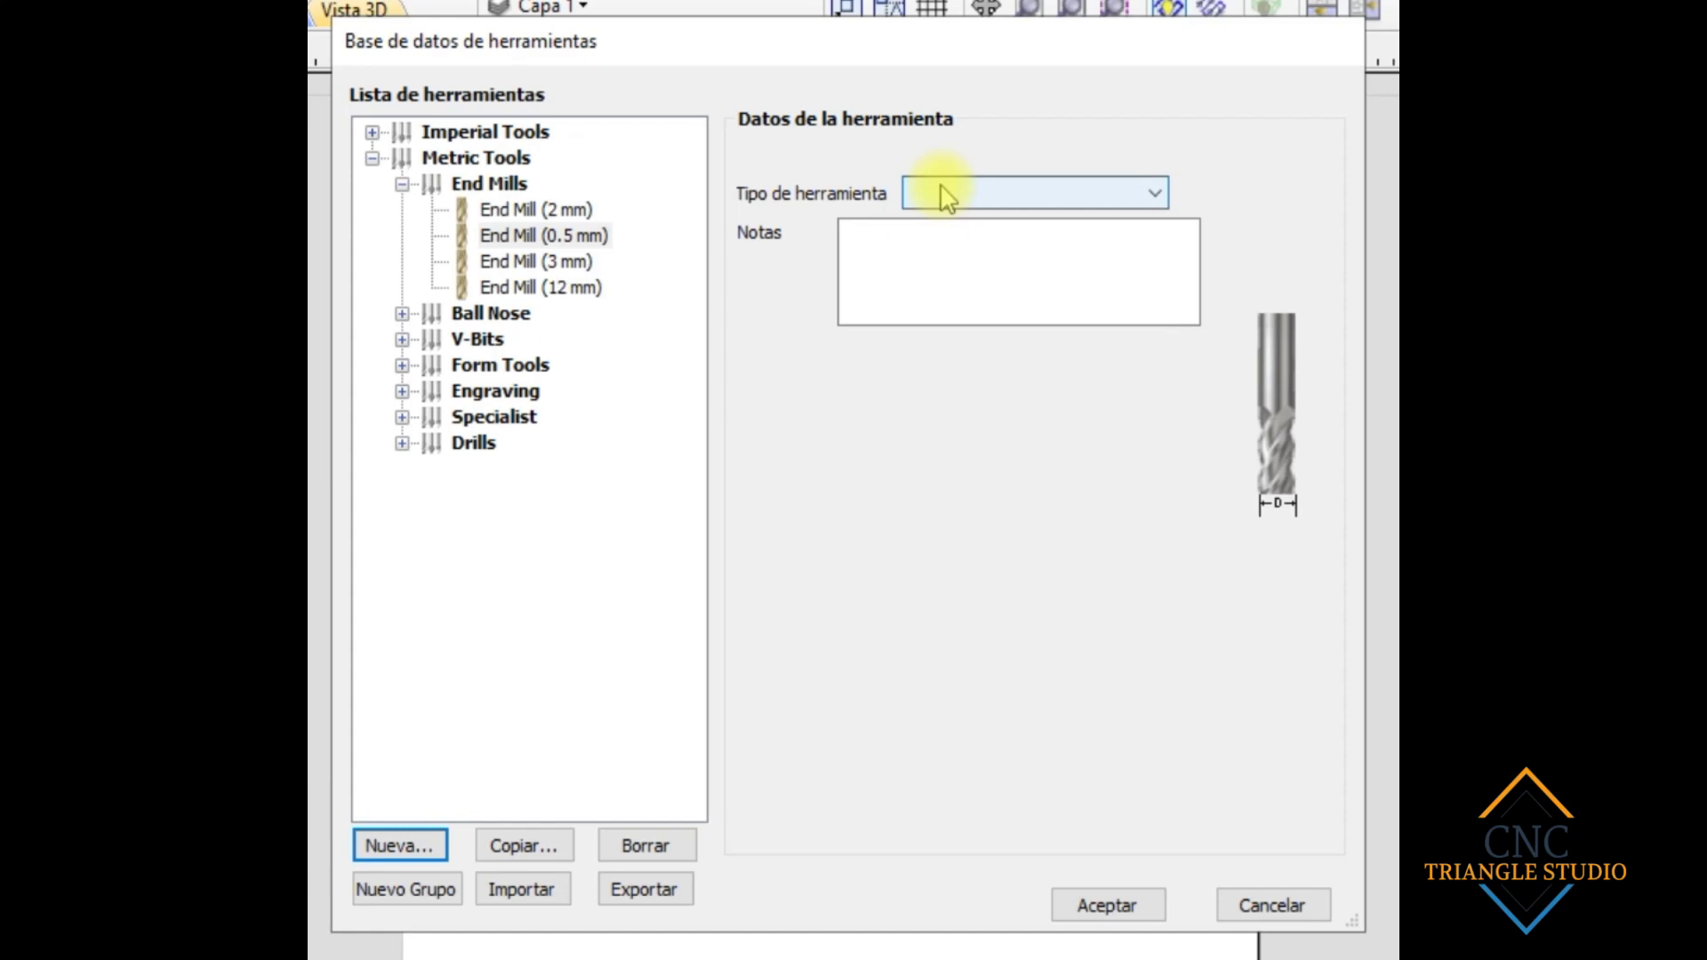
pyautogui.click(942, 191)
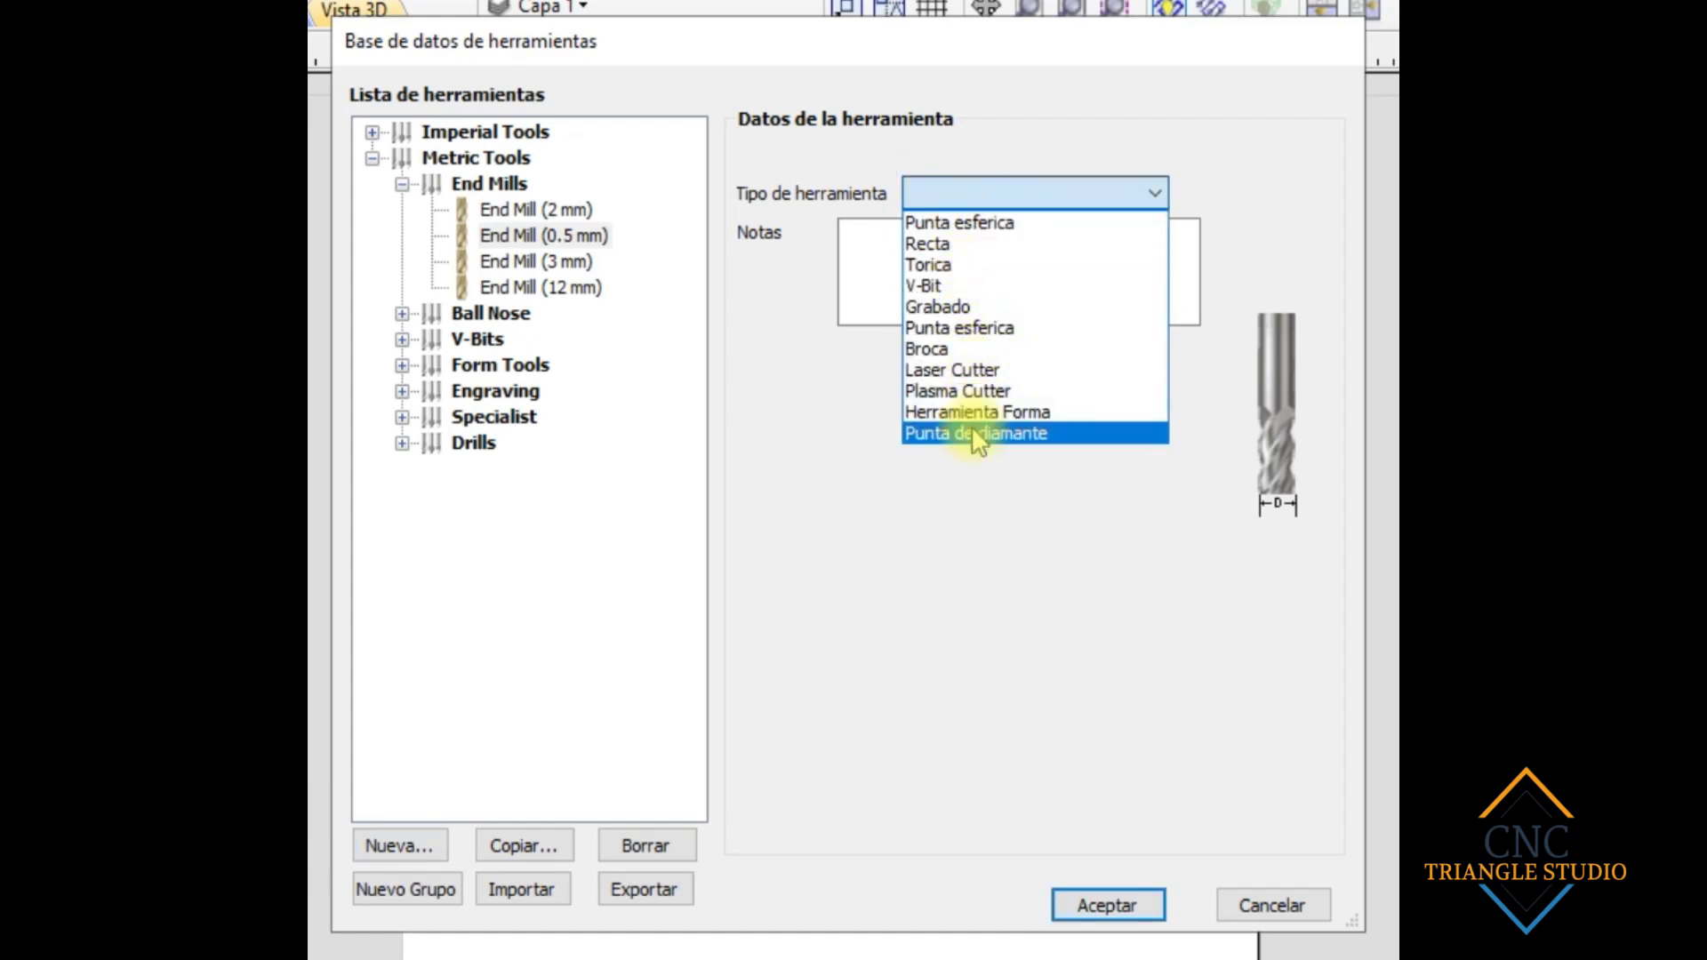
pyautogui.click(985, 243)
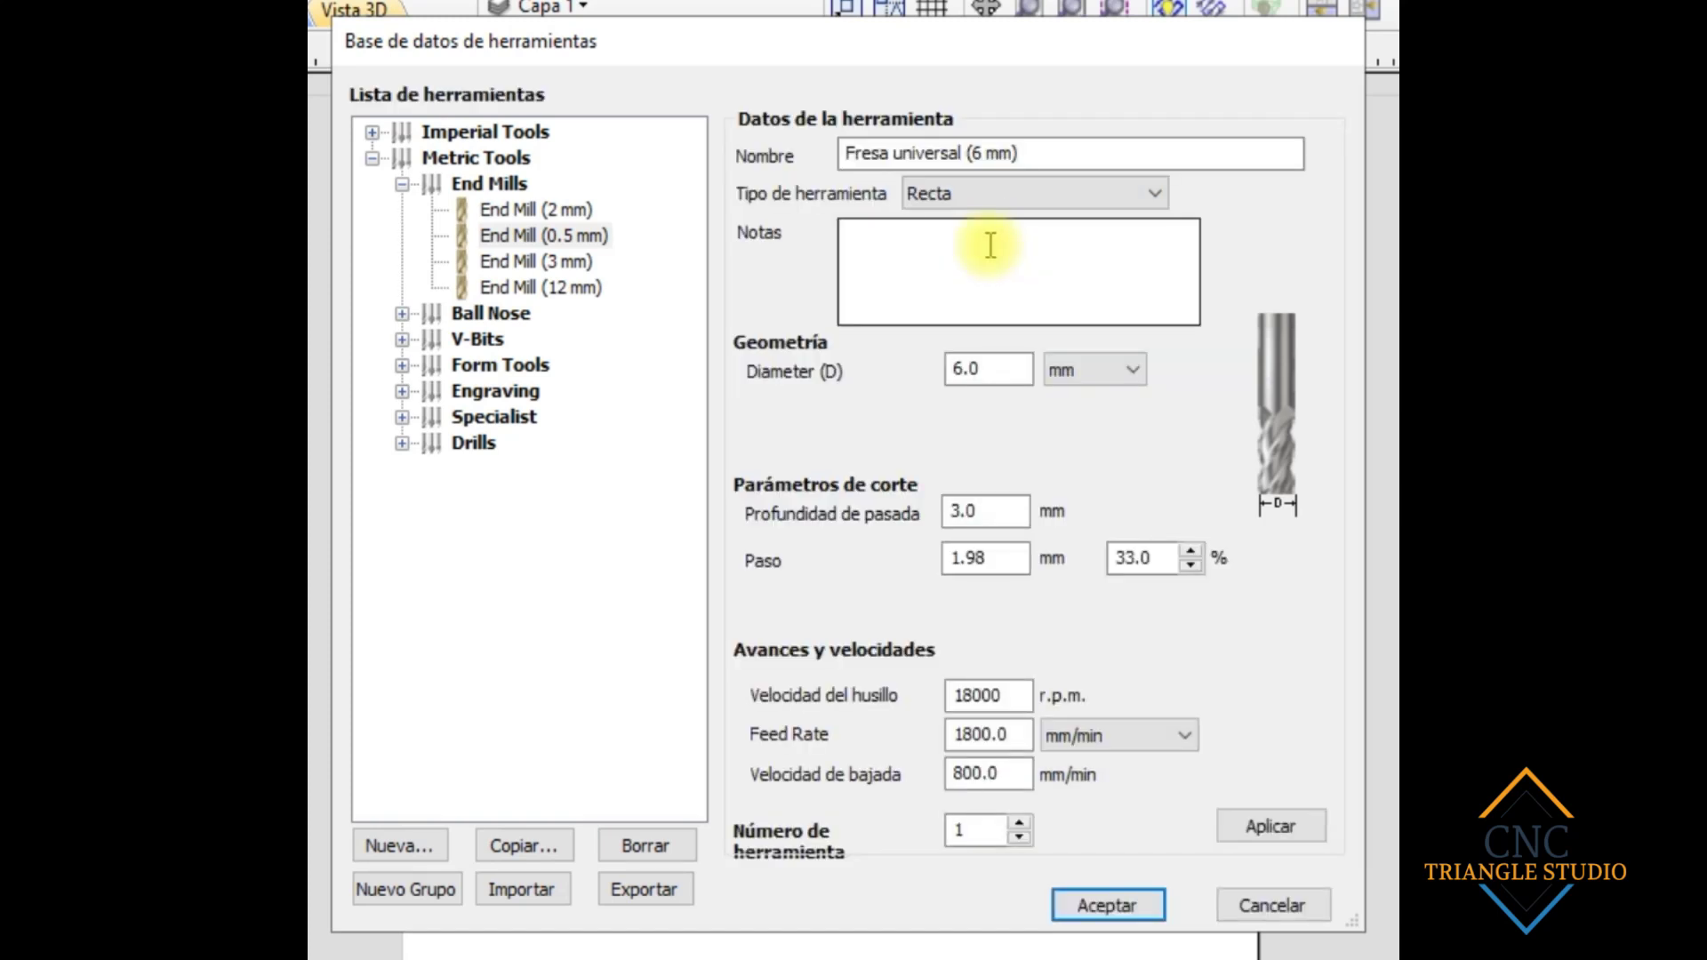
# Step: Rename the new tool as "Fresa recta 2filos (6mm)", leaving its notes empty
pyautogui.click(874, 153)
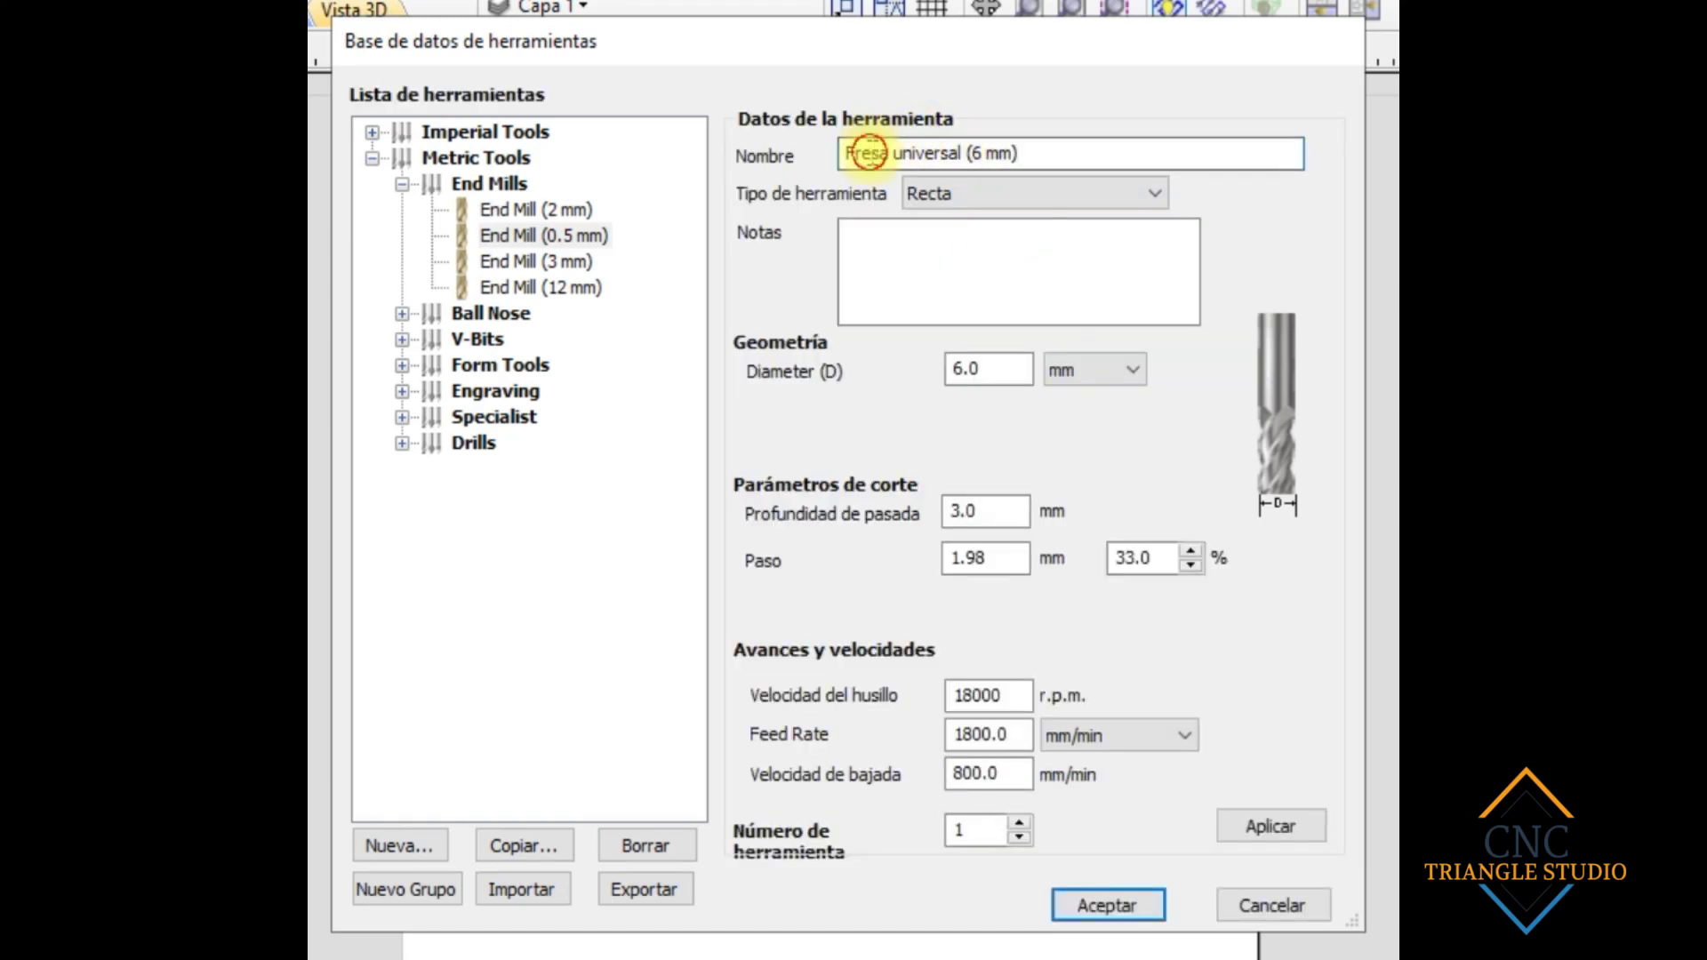
pyautogui.moveTo(964, 153); pyautogui.dragTo(893, 165)
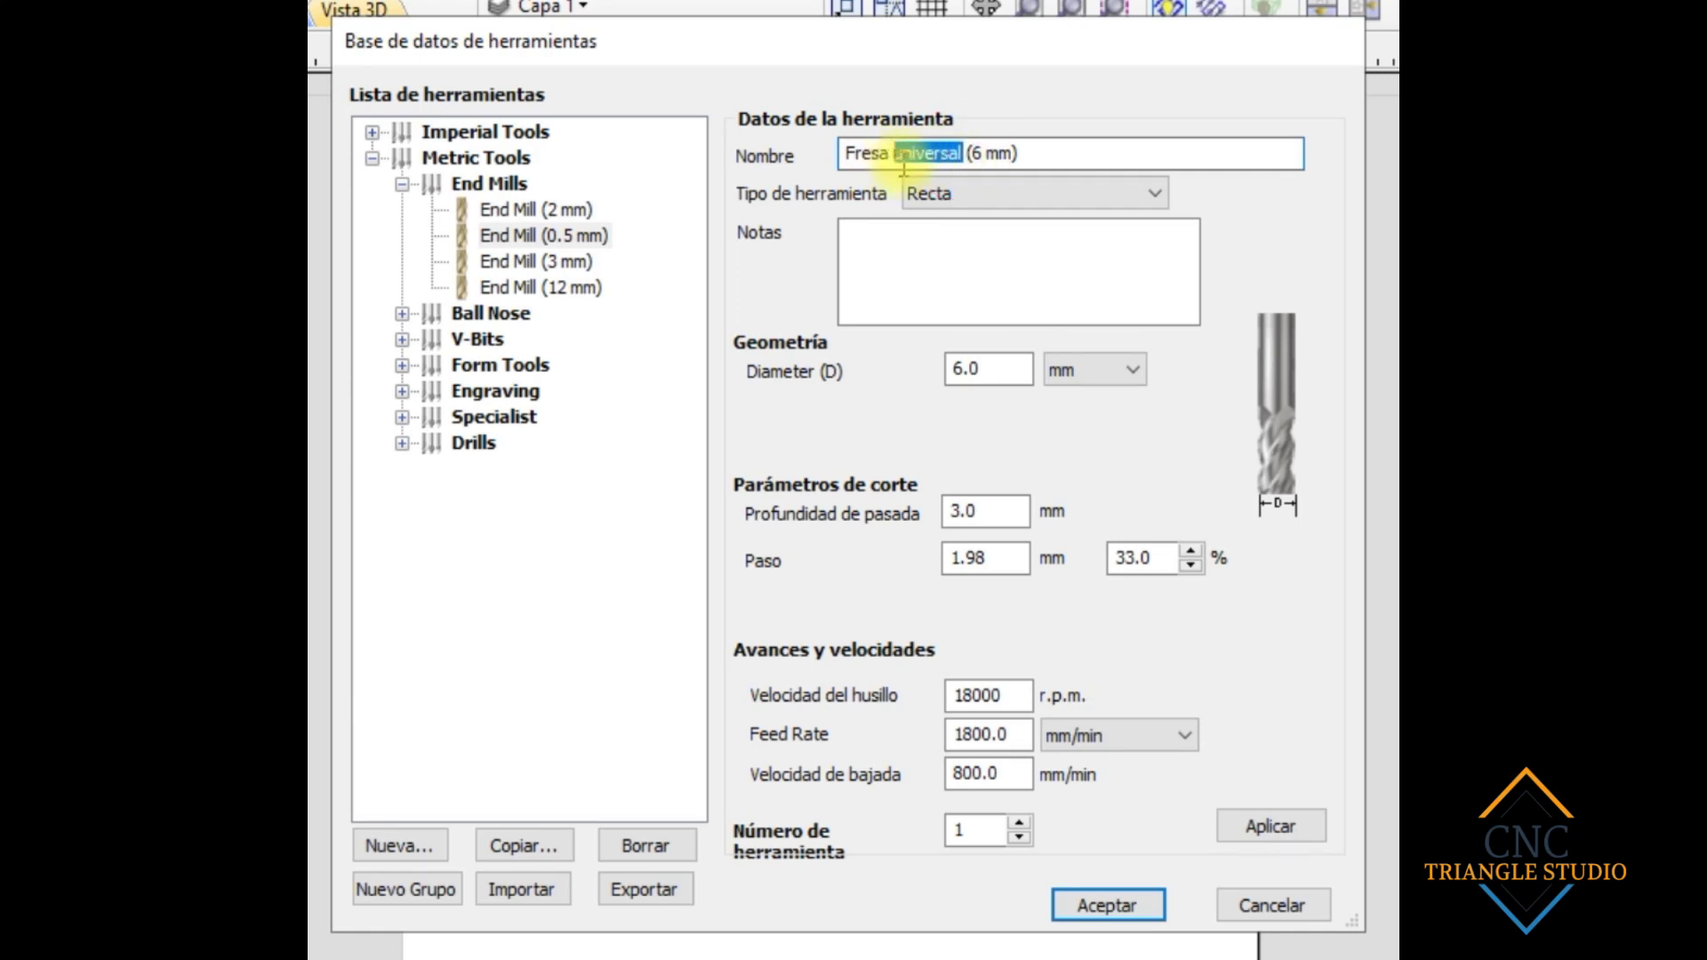
pyautogui.write('recta 2')
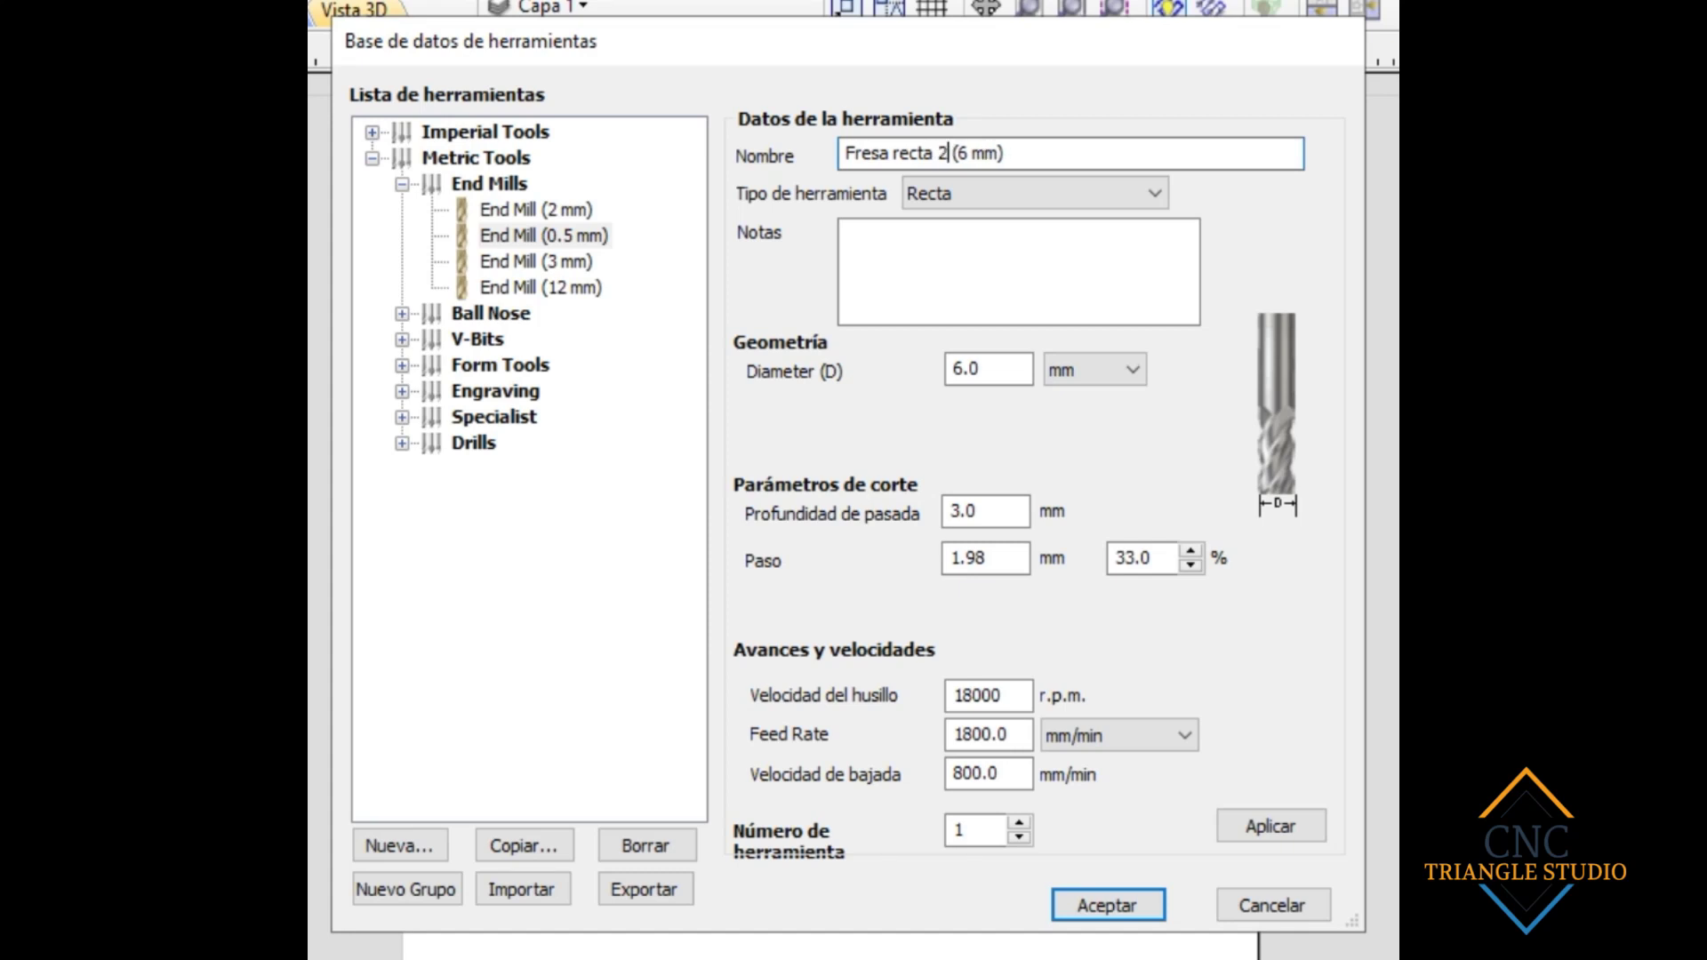
pyautogui.write('filos')
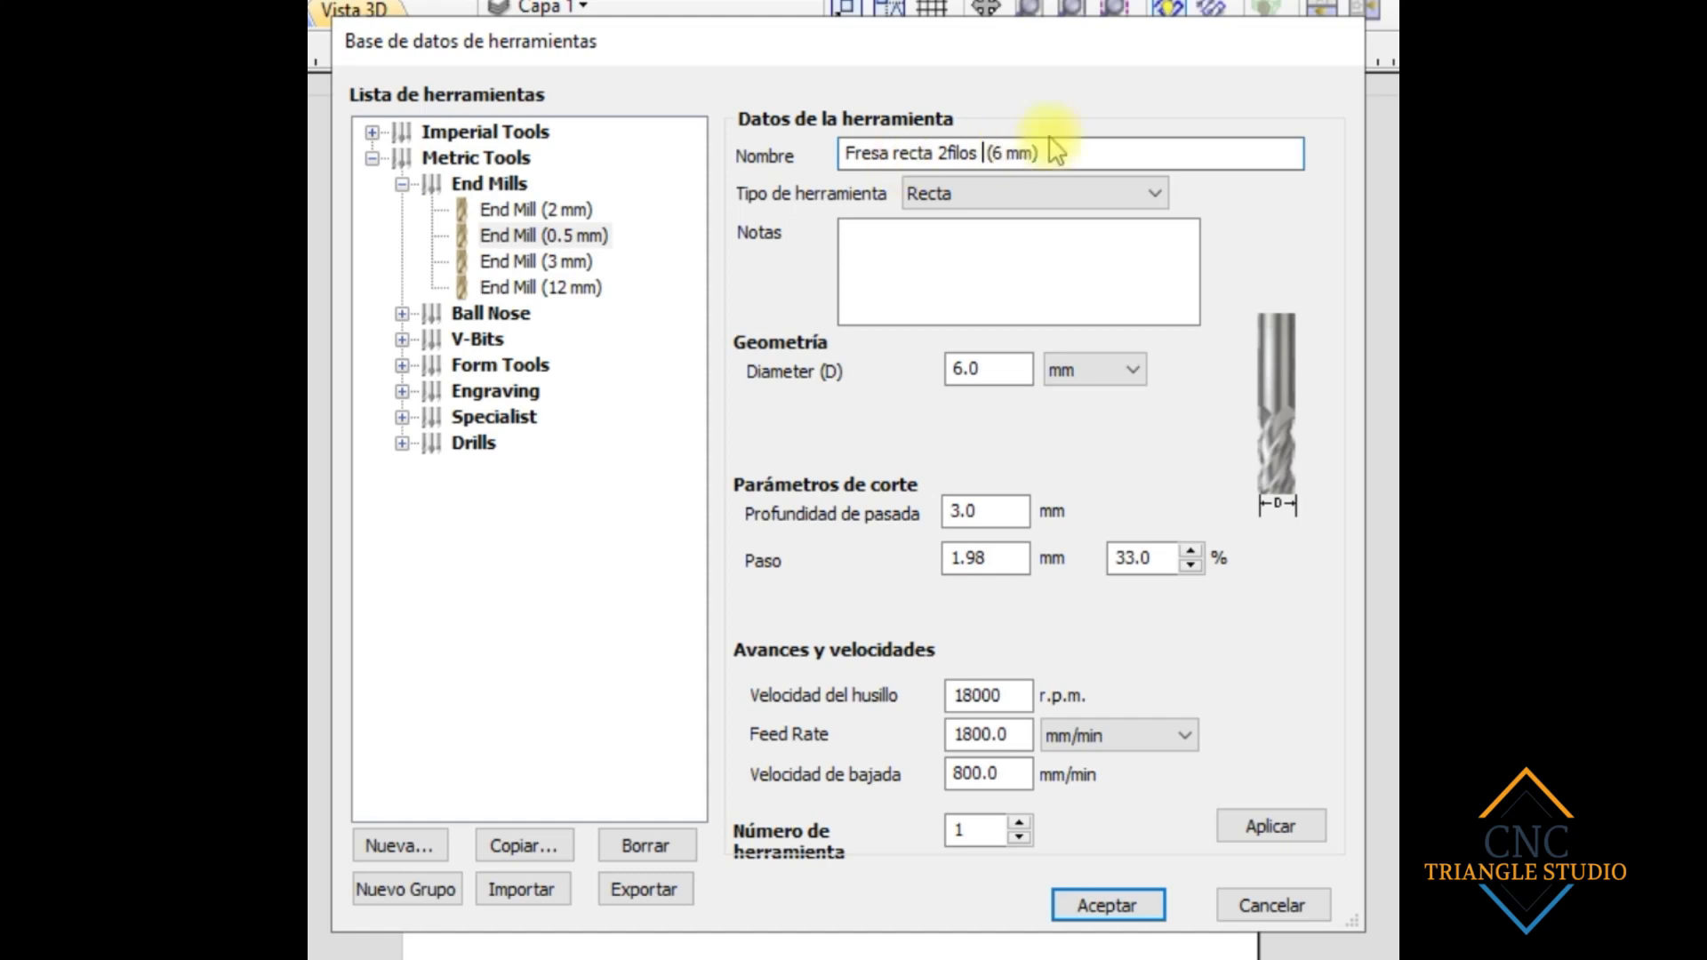
pyautogui.click(1002, 151)
pyautogui.press('BackSpace')
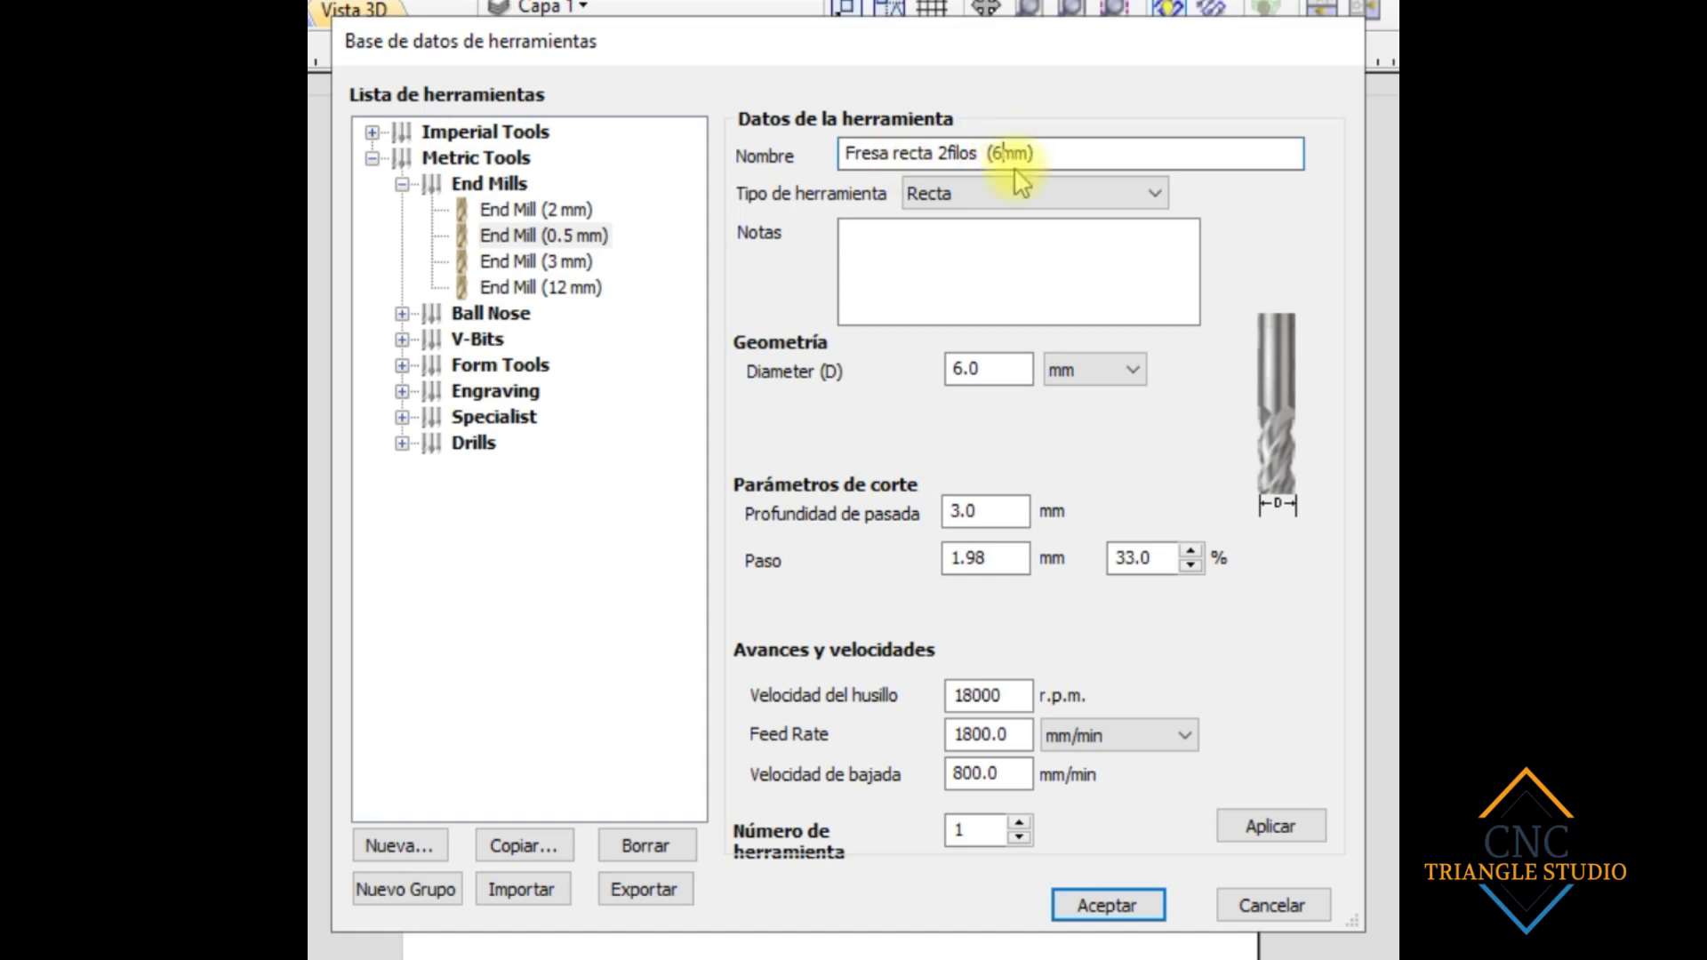
pyautogui.click(952, 286)
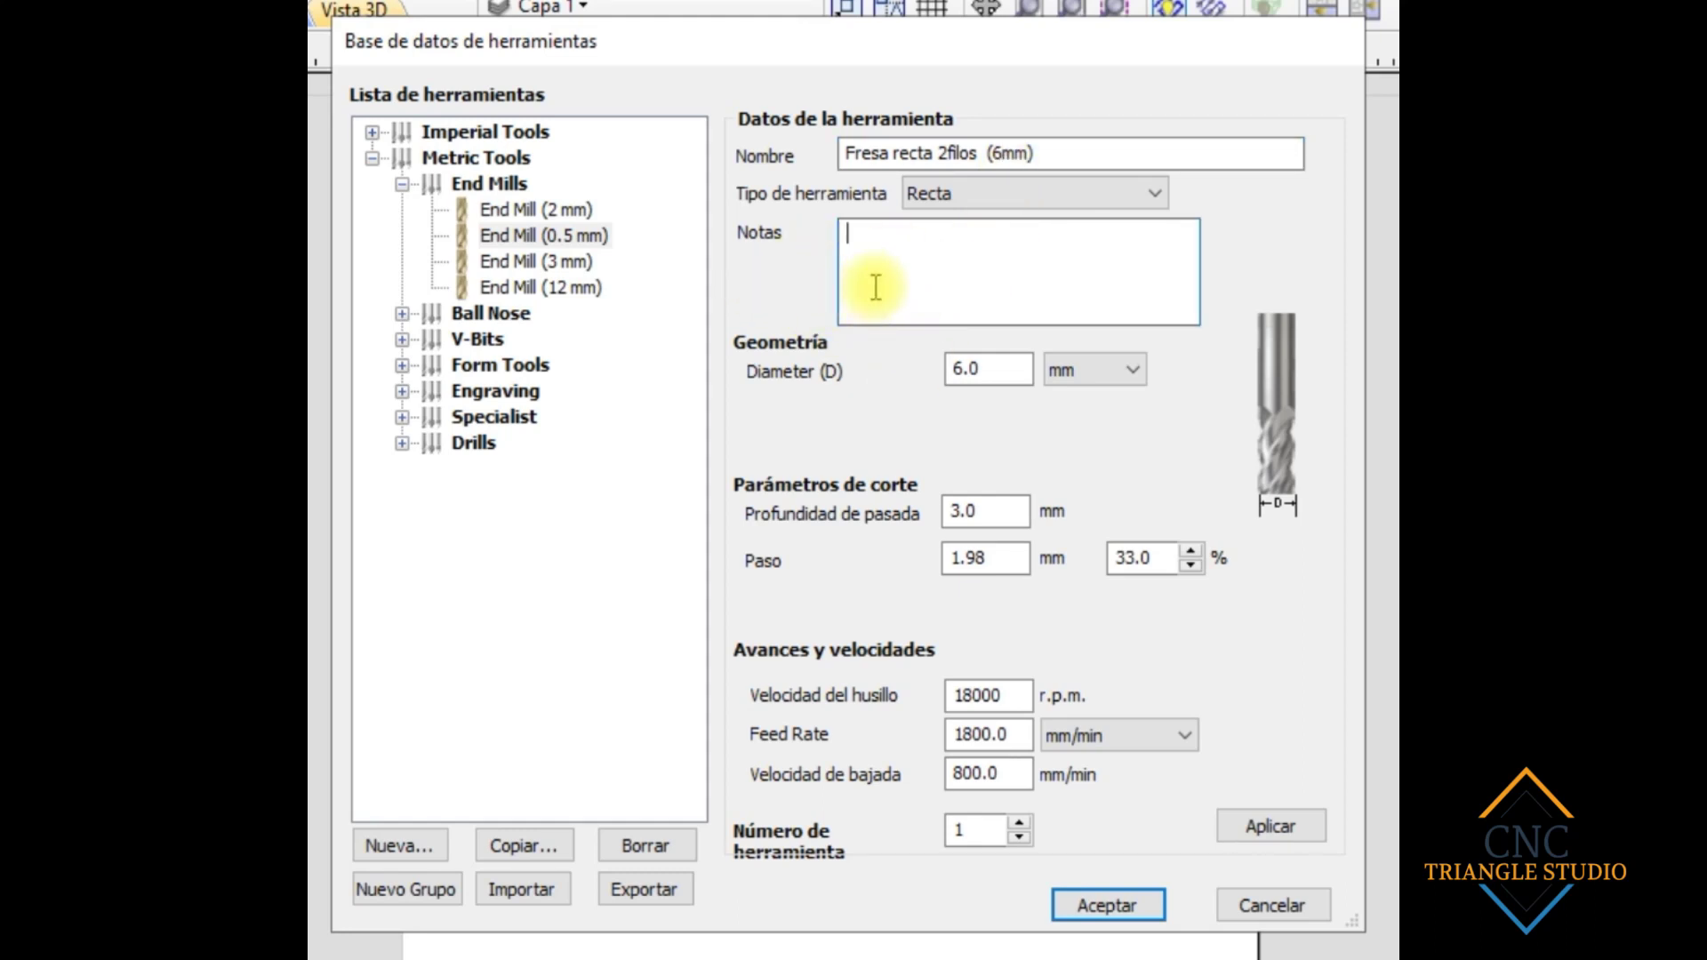
# Step: Set the new tool's diameter to 6 and keep its unit in mm
pyautogui.click(1010, 370)
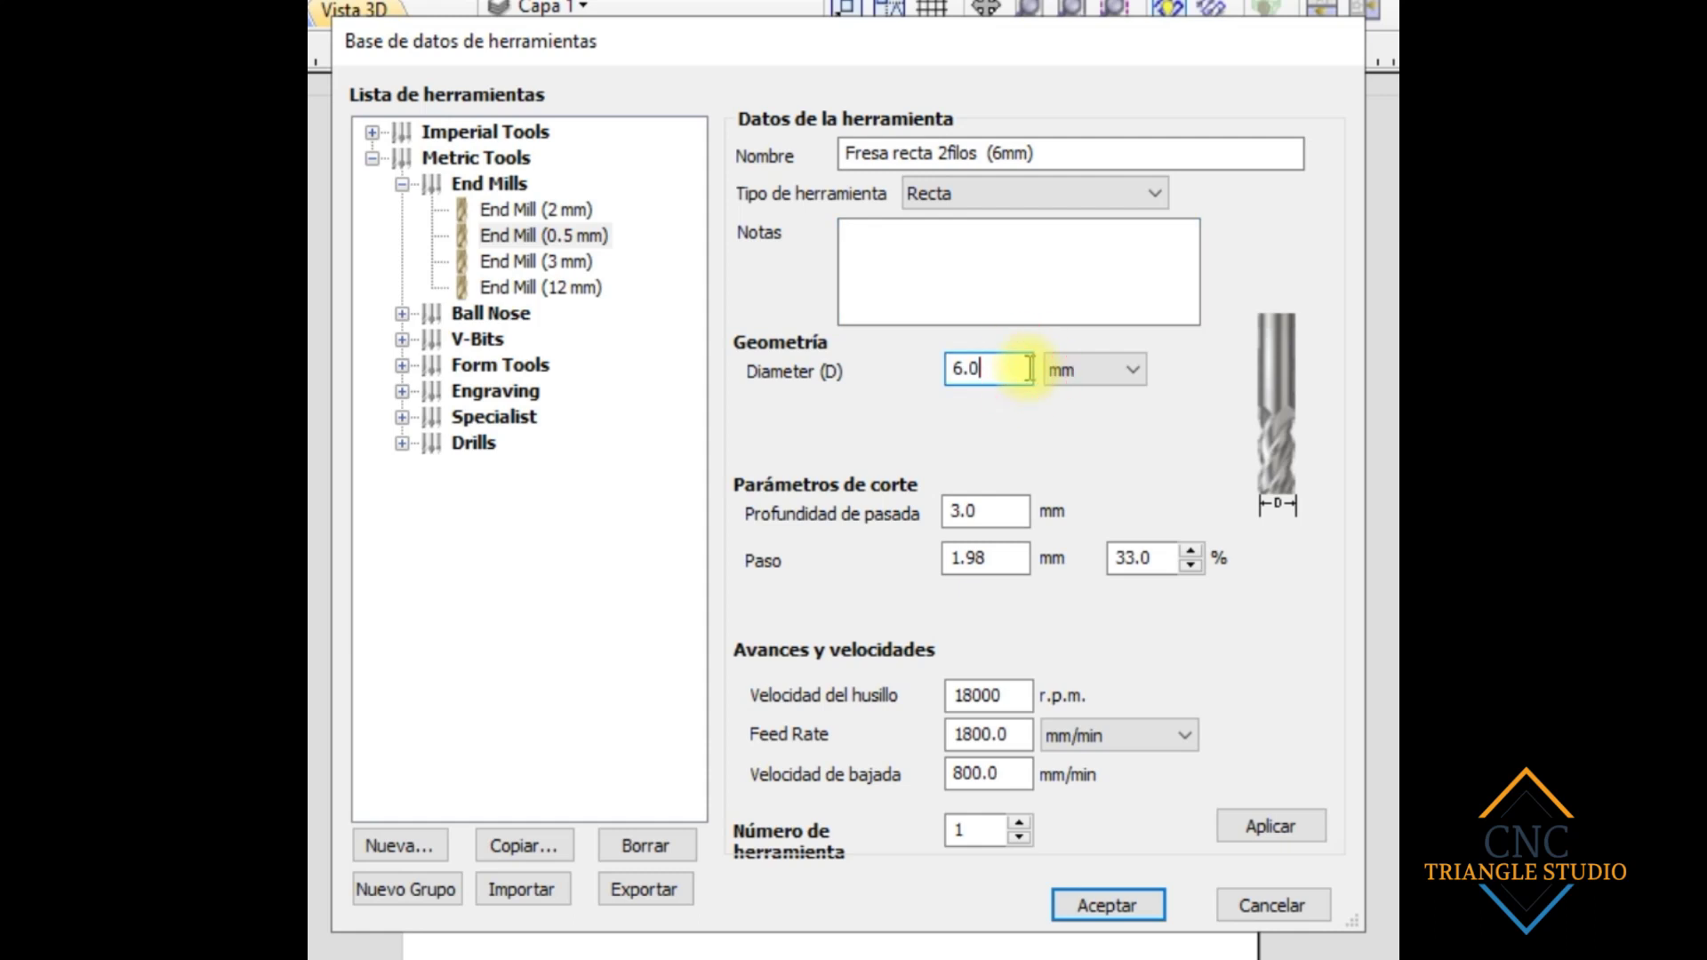
pyautogui.doubleClick(987, 370)
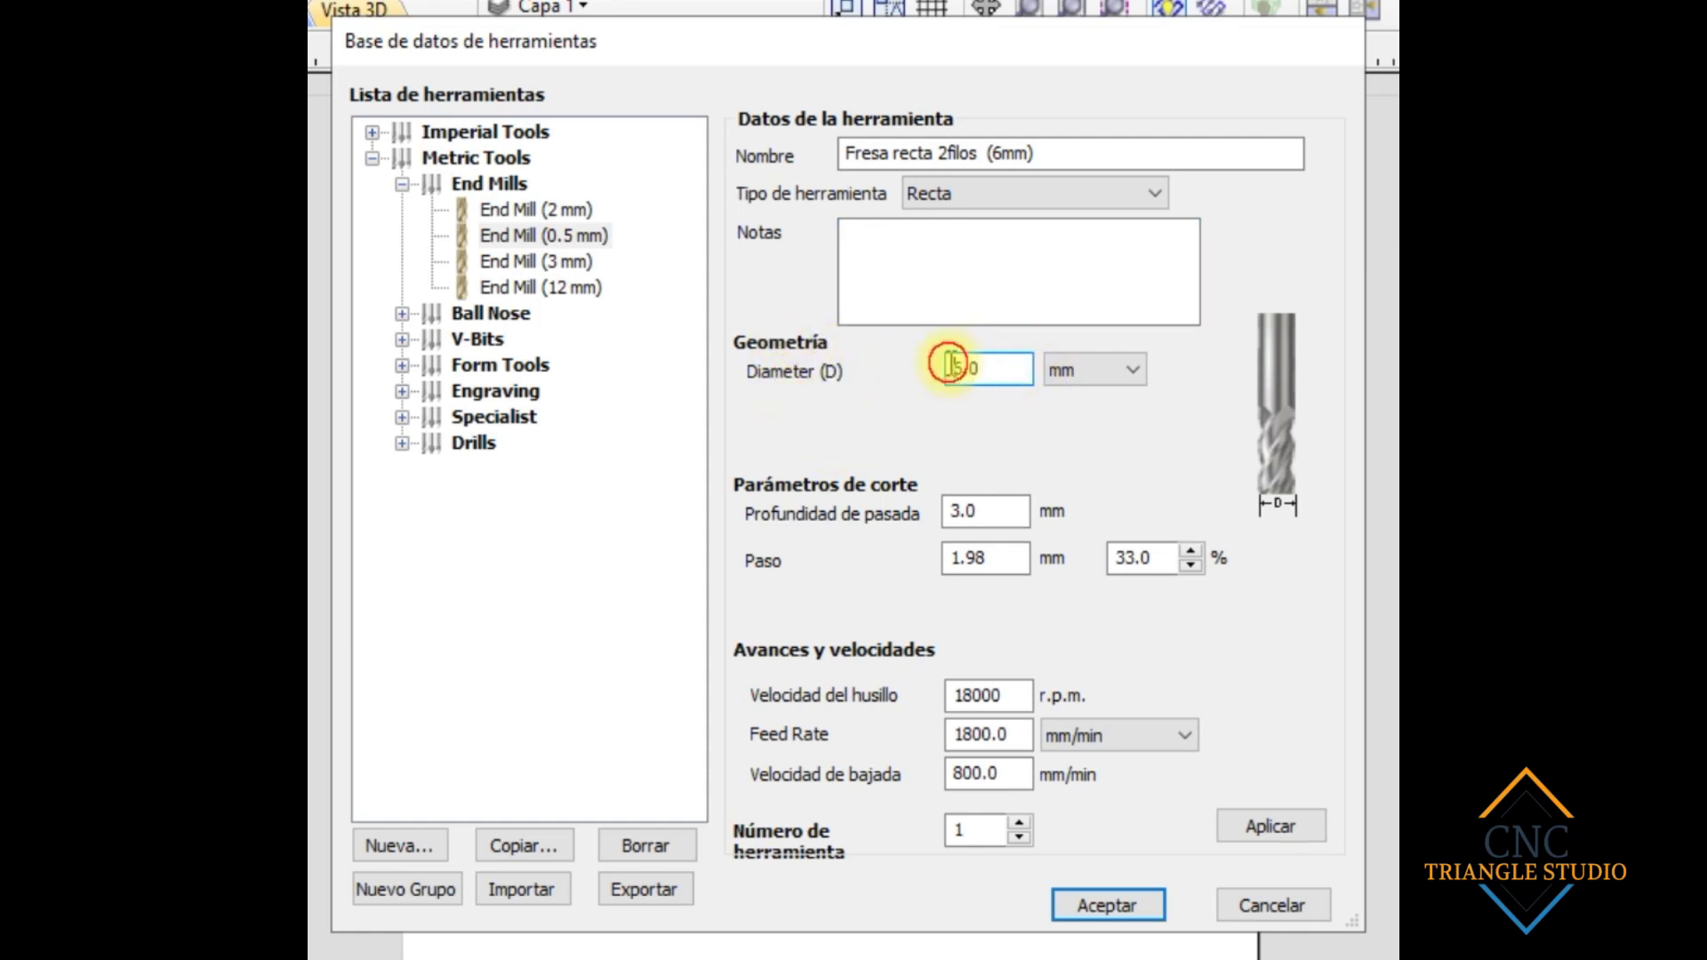
pyautogui.click(987, 372)
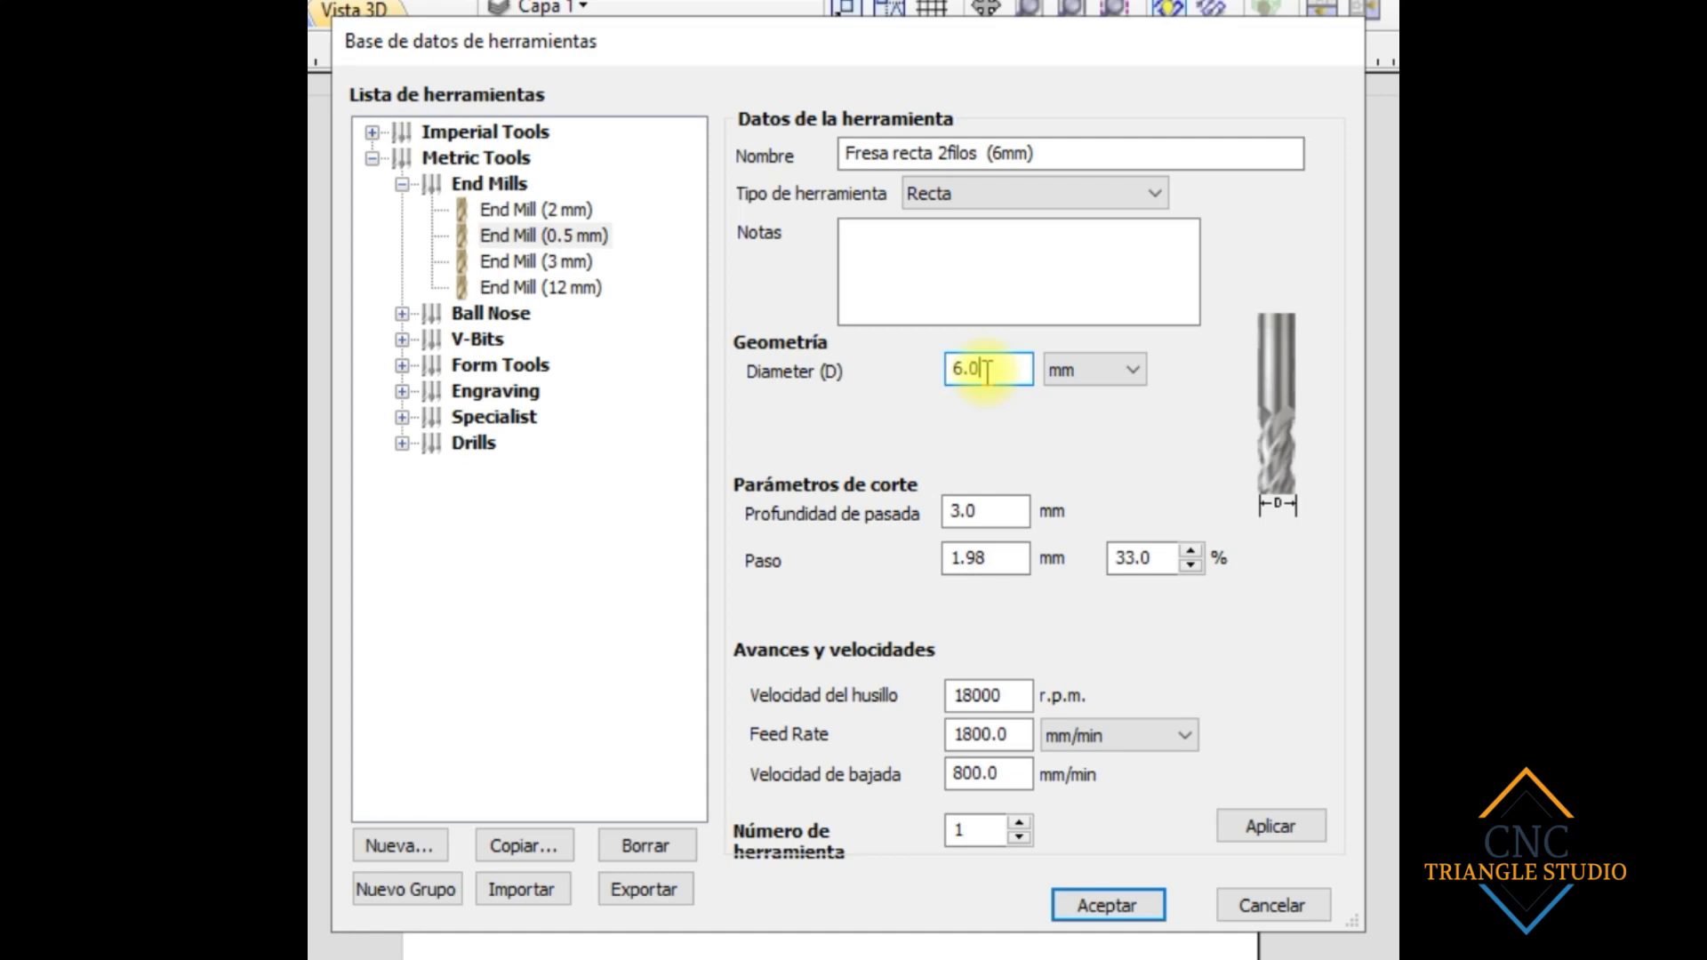
pyautogui.moveTo(987, 372); pyautogui.dragTo(938, 372)
pyautogui.press('Left')
pyautogui.write('464')
pyautogui.press('Delete')
pyautogui.press('Delete')
pyautogui.press('Delete')
pyautogui.press('BackSpace')
pyautogui.press('BackSpace')
pyautogui.press('BackSpace')
pyautogui.write('6')
pyautogui.click(1087, 383)
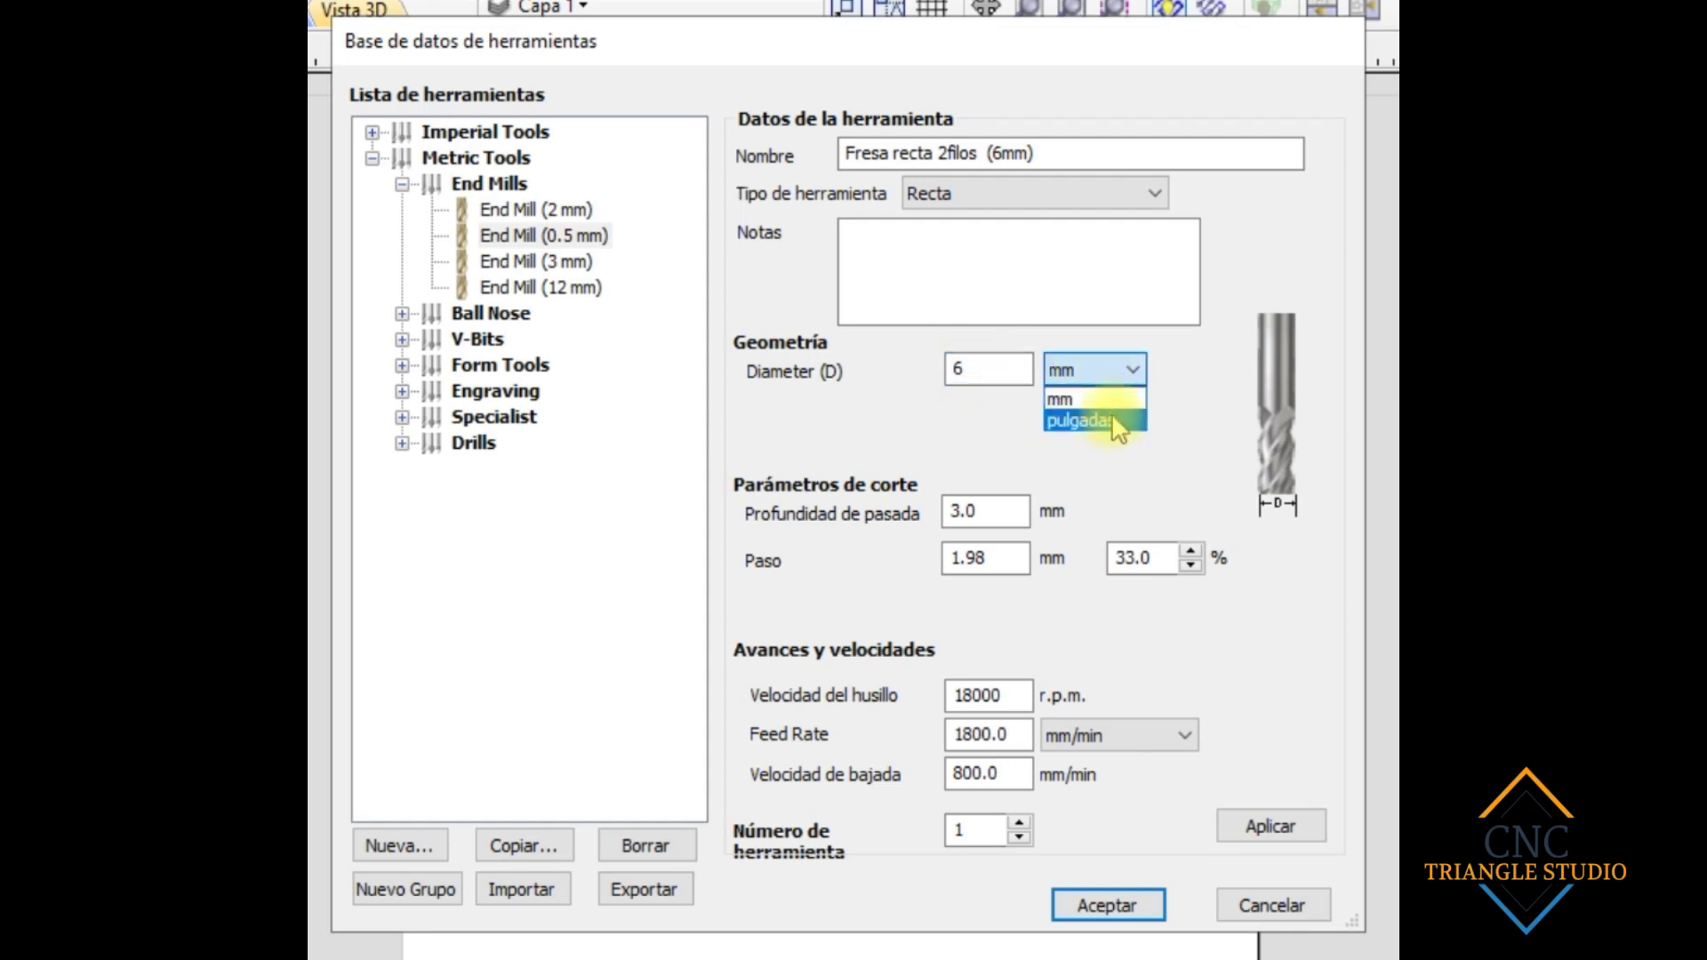
pyautogui.click(1097, 398)
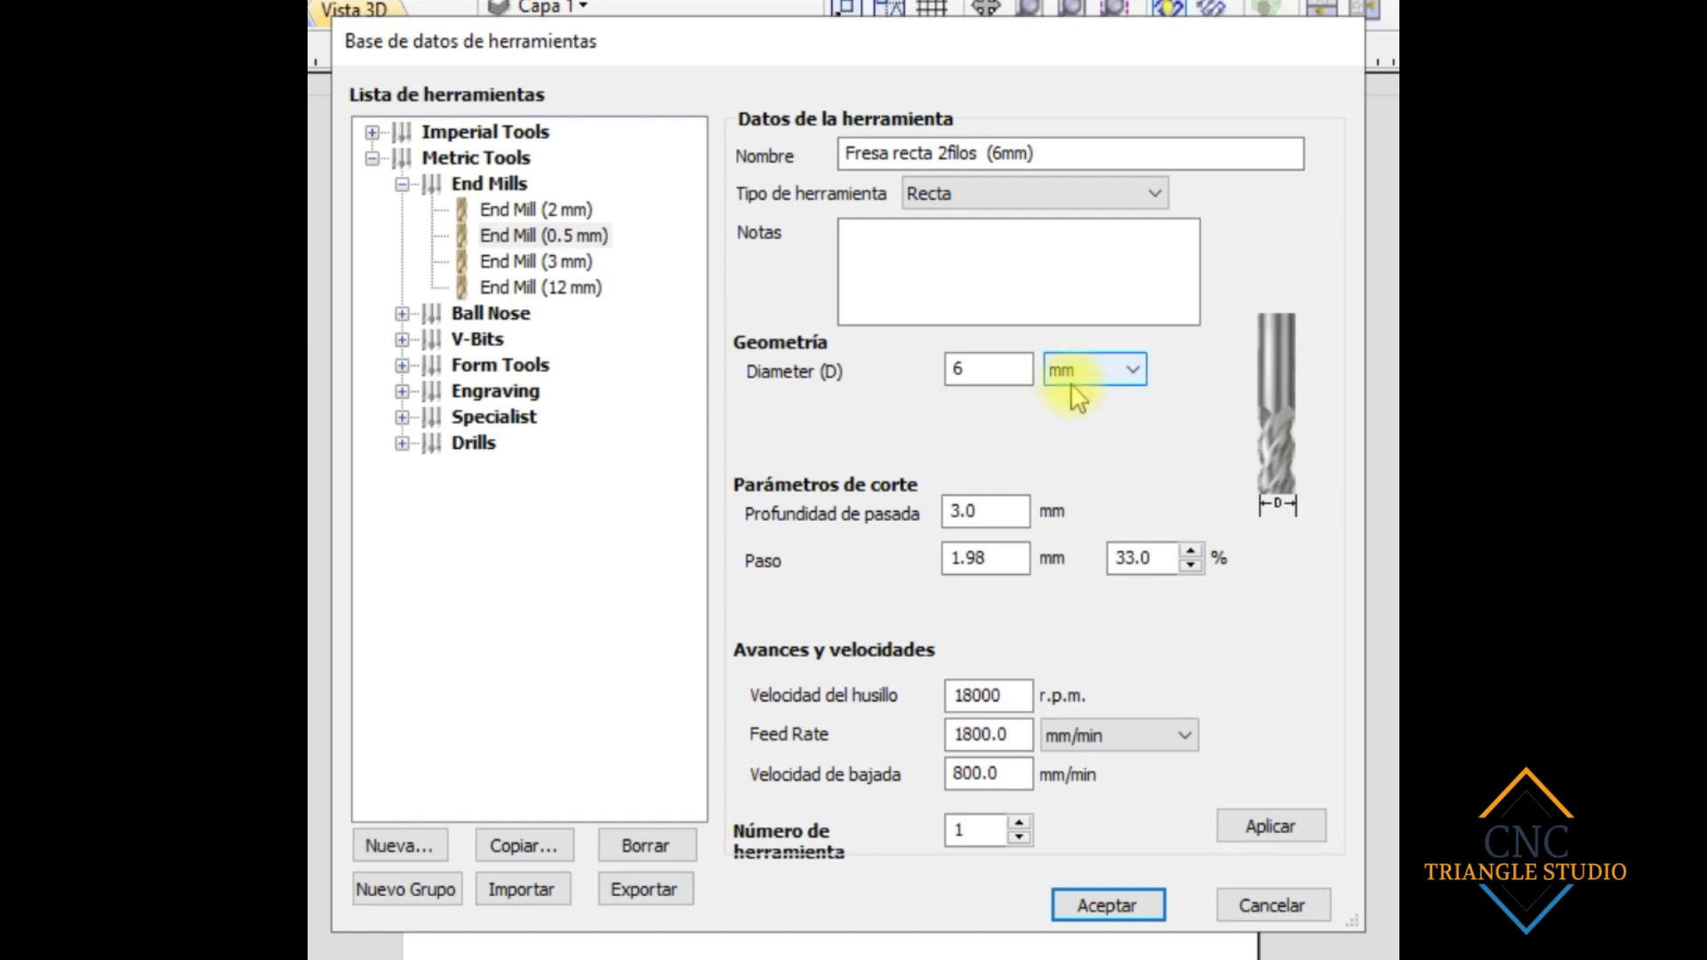
# Step: Set the pass depth (Profundidad de pasada) of the new end mill to 3.0 mm
pyautogui.click(989, 514)
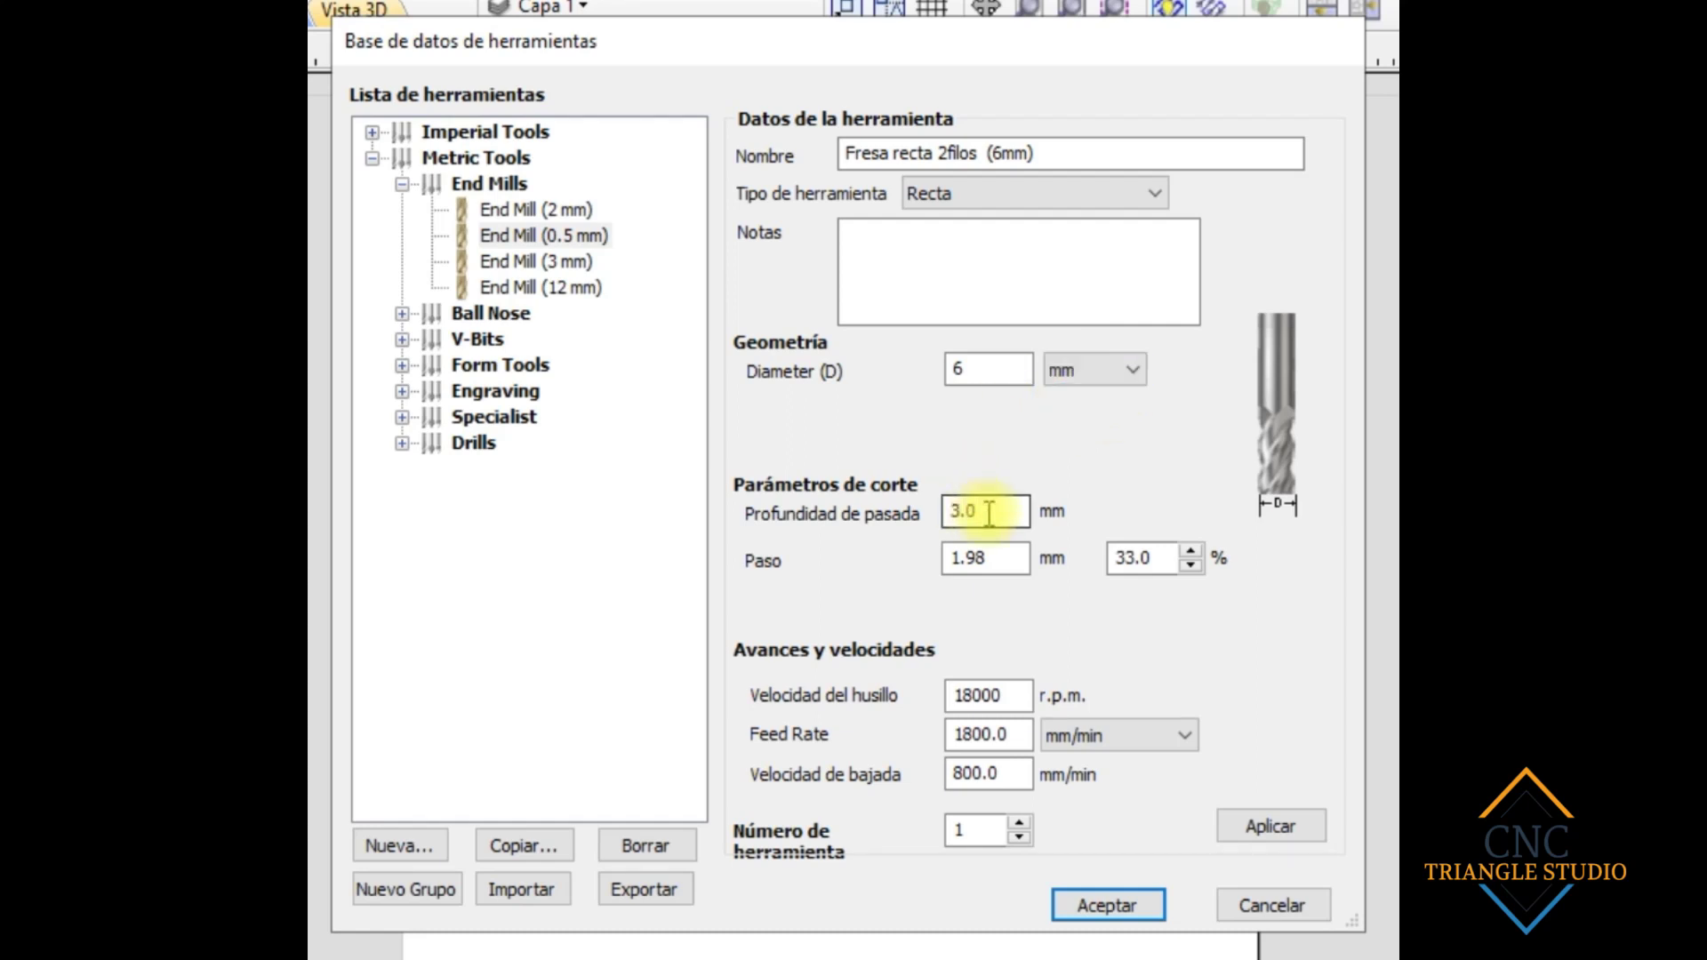
pyautogui.moveTo(991, 512); pyautogui.dragTo(929, 491)
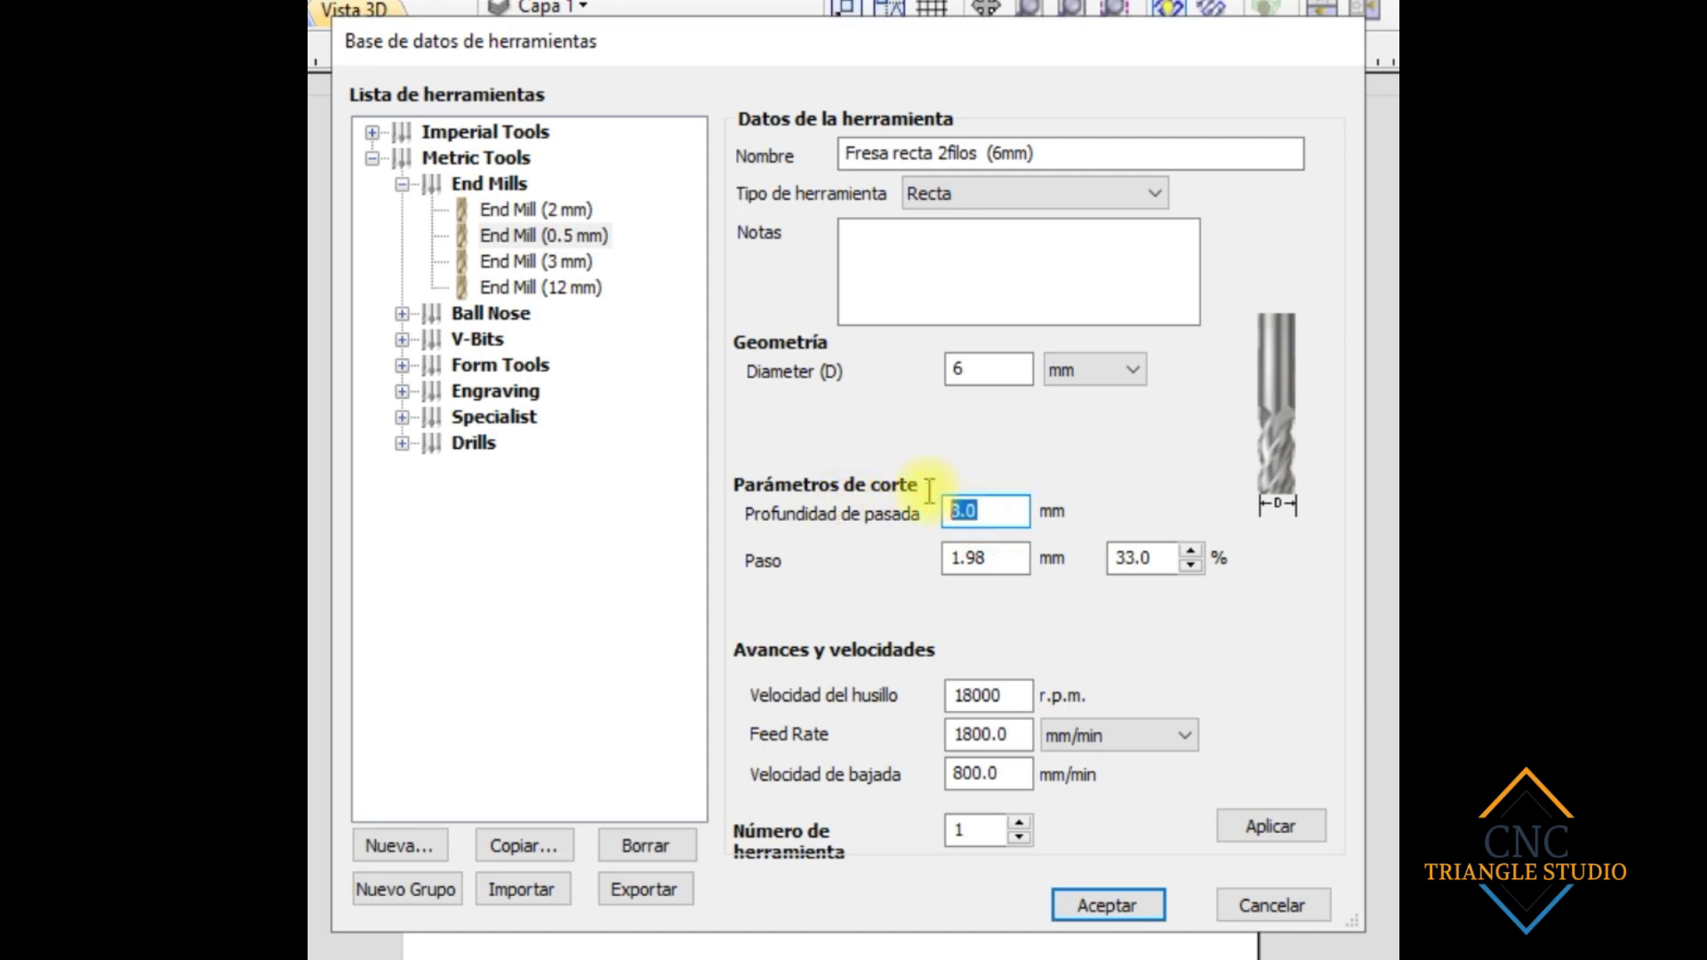
pyautogui.click(952, 510)
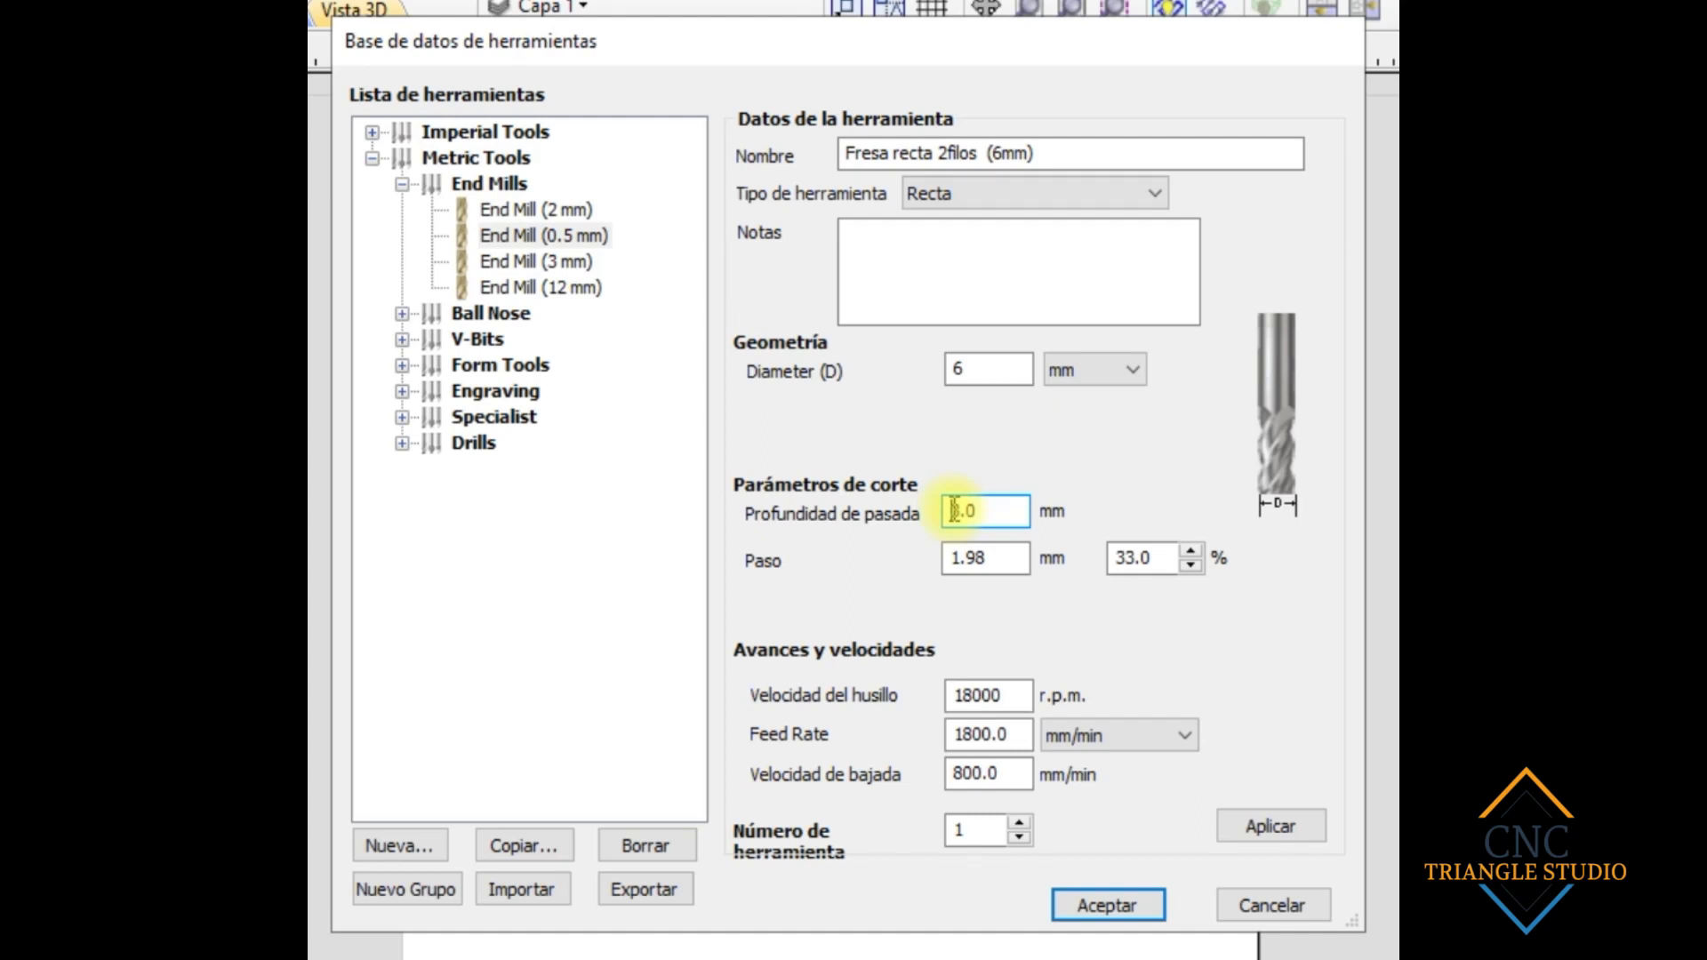
pyautogui.moveTo(989, 520); pyautogui.dragTo(867, 544)
pyautogui.click(992, 515)
pyautogui.moveTo(994, 513); pyautogui.dragTo(945, 520)
pyautogui.click(989, 512)
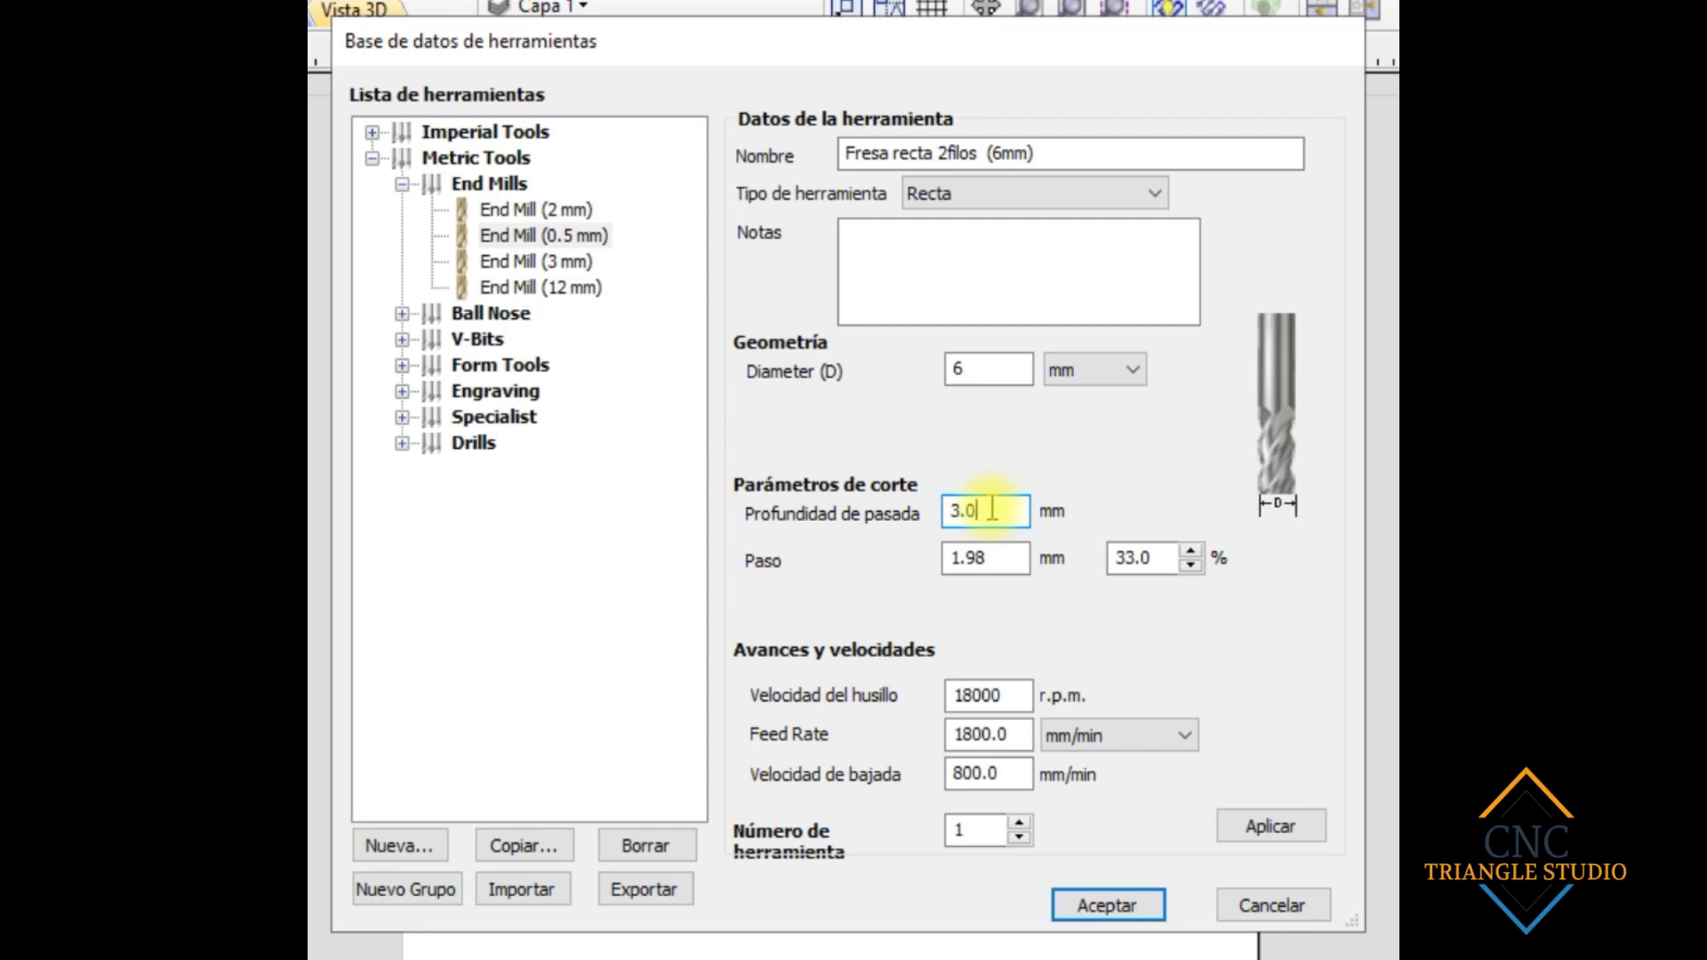
pyautogui.moveTo(992, 508); pyautogui.dragTo(958, 508)
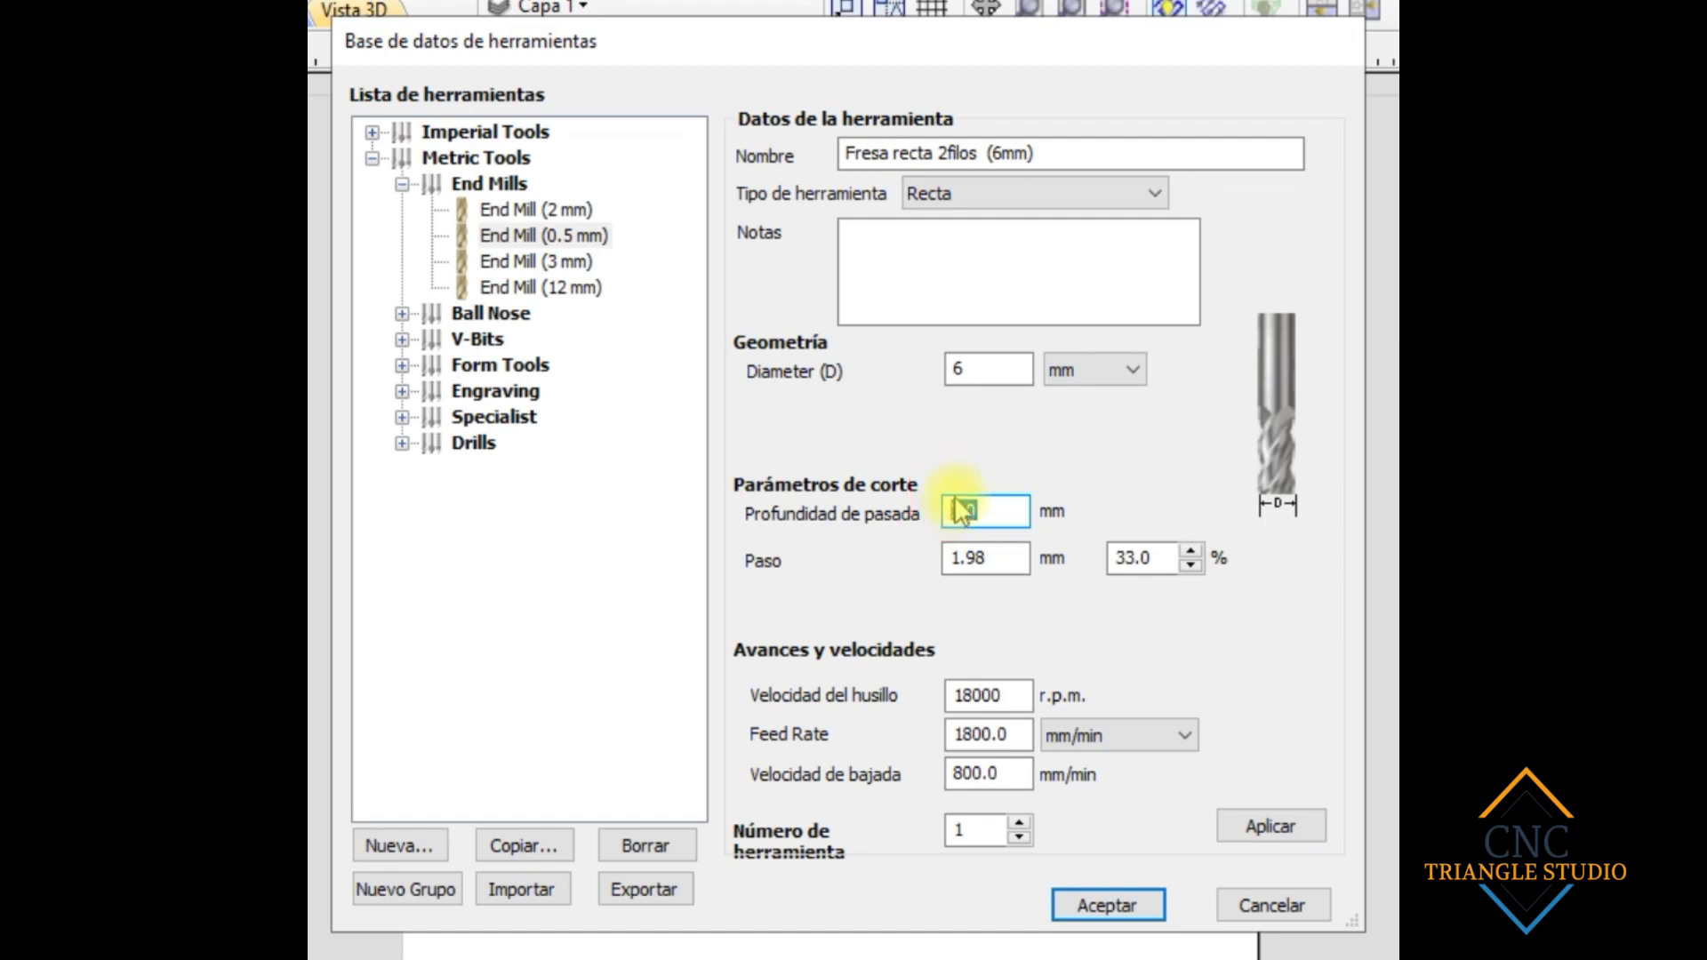
pyautogui.press('BackSpace')
pyautogui.write('3.0')
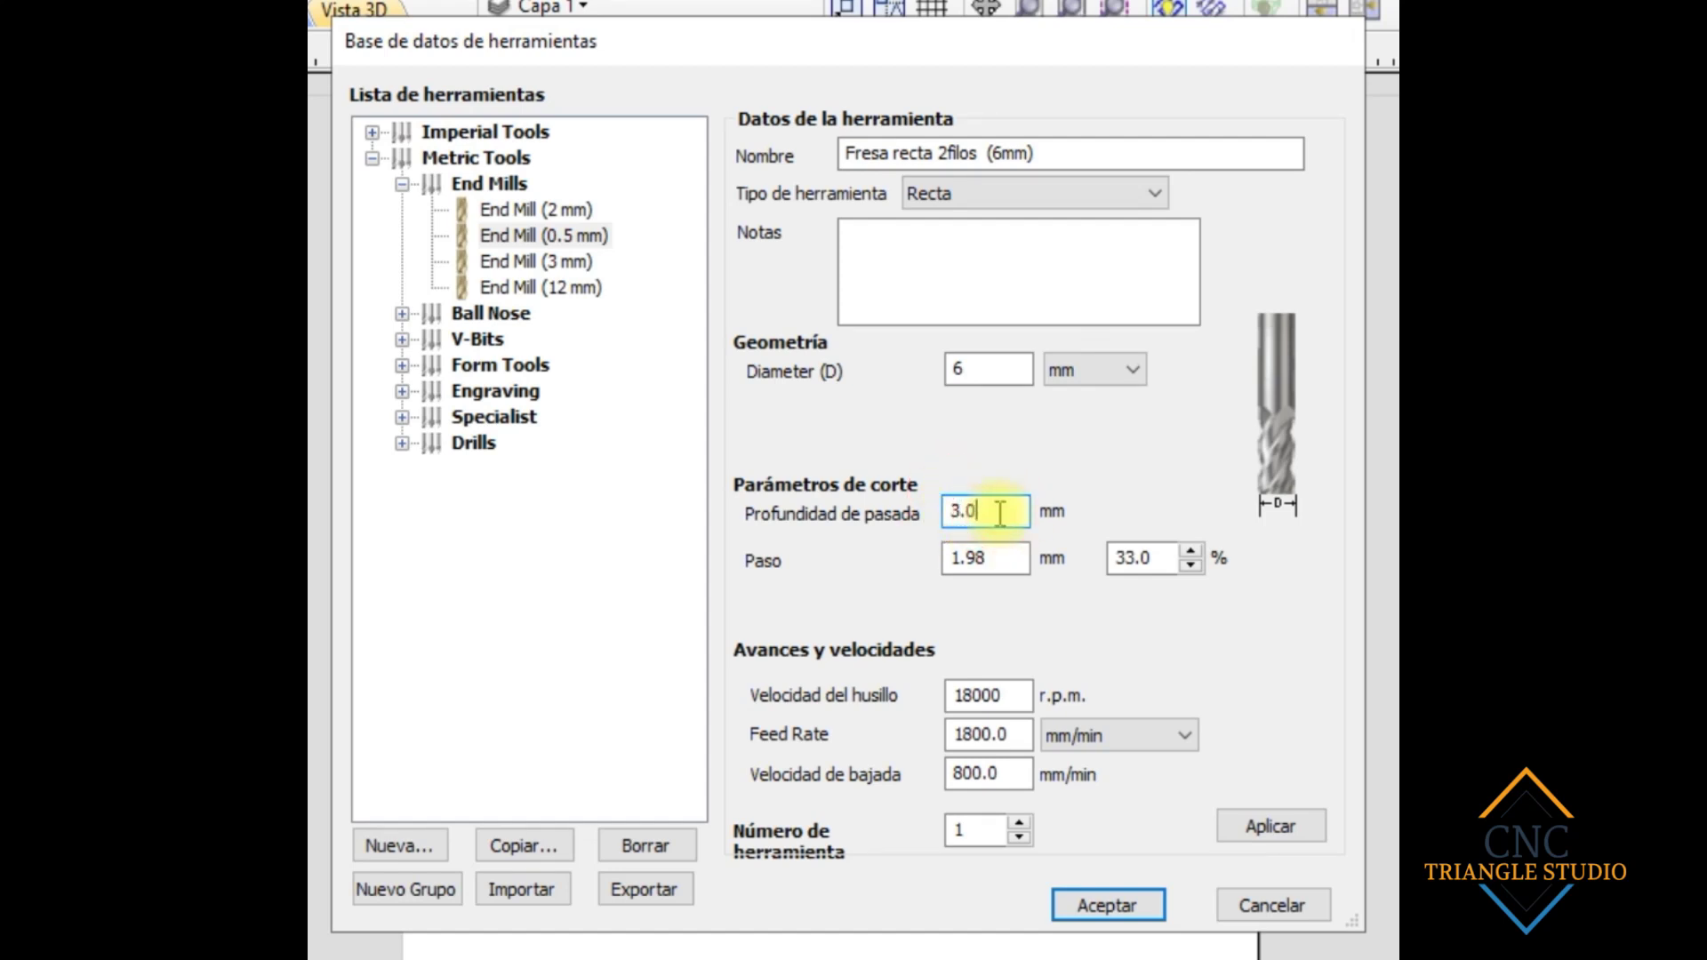
pyautogui.moveTo(1000, 513); pyautogui.dragTo(952, 520)
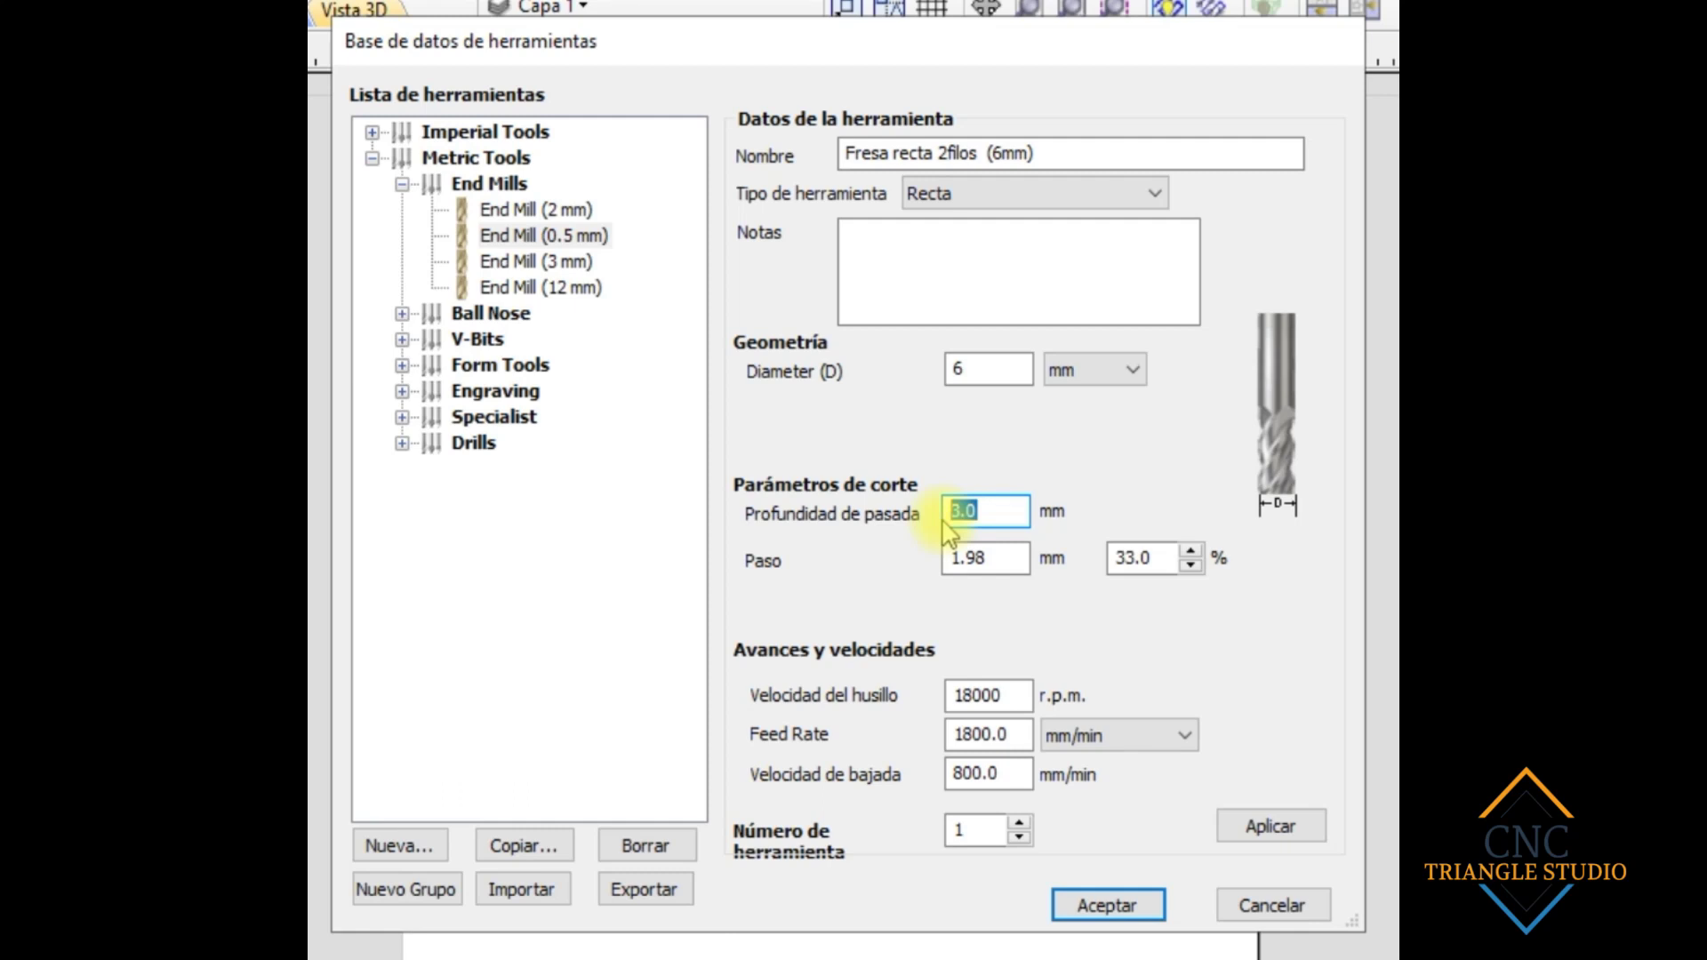
# Step: Try a stepover (Paso) of 60% for the new end mill and check the corresponding distance in mm
pyautogui.moveTo(1012, 559); pyautogui.dragTo(956, 561)
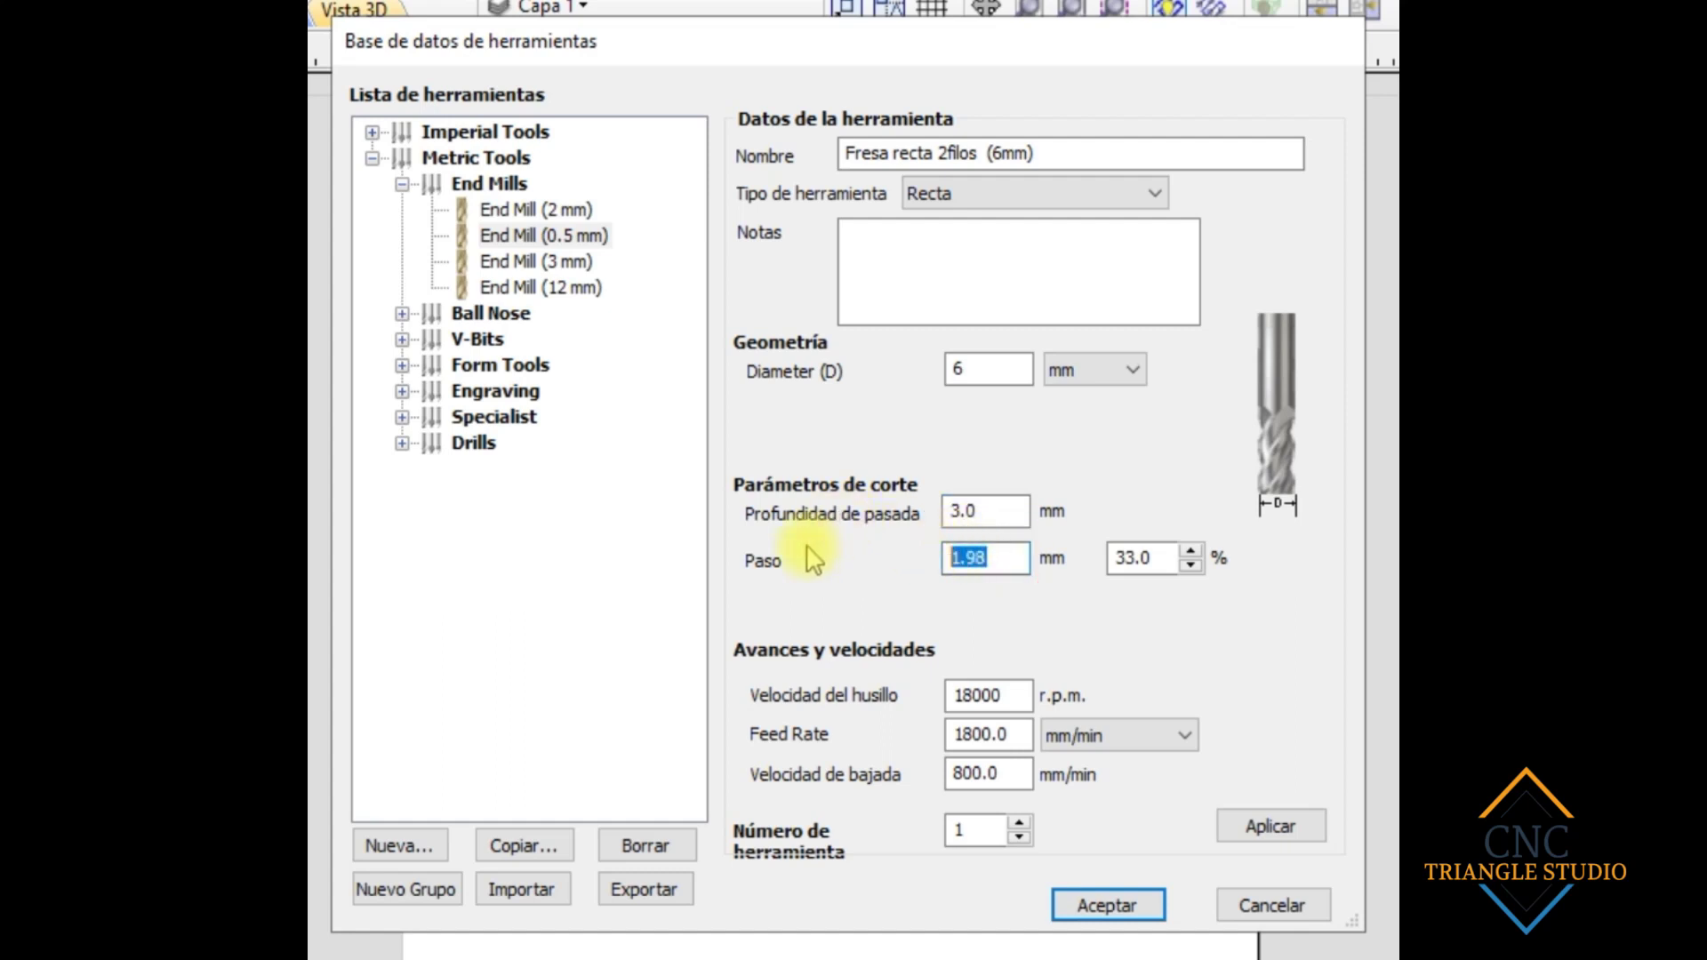
pyautogui.click(973, 560)
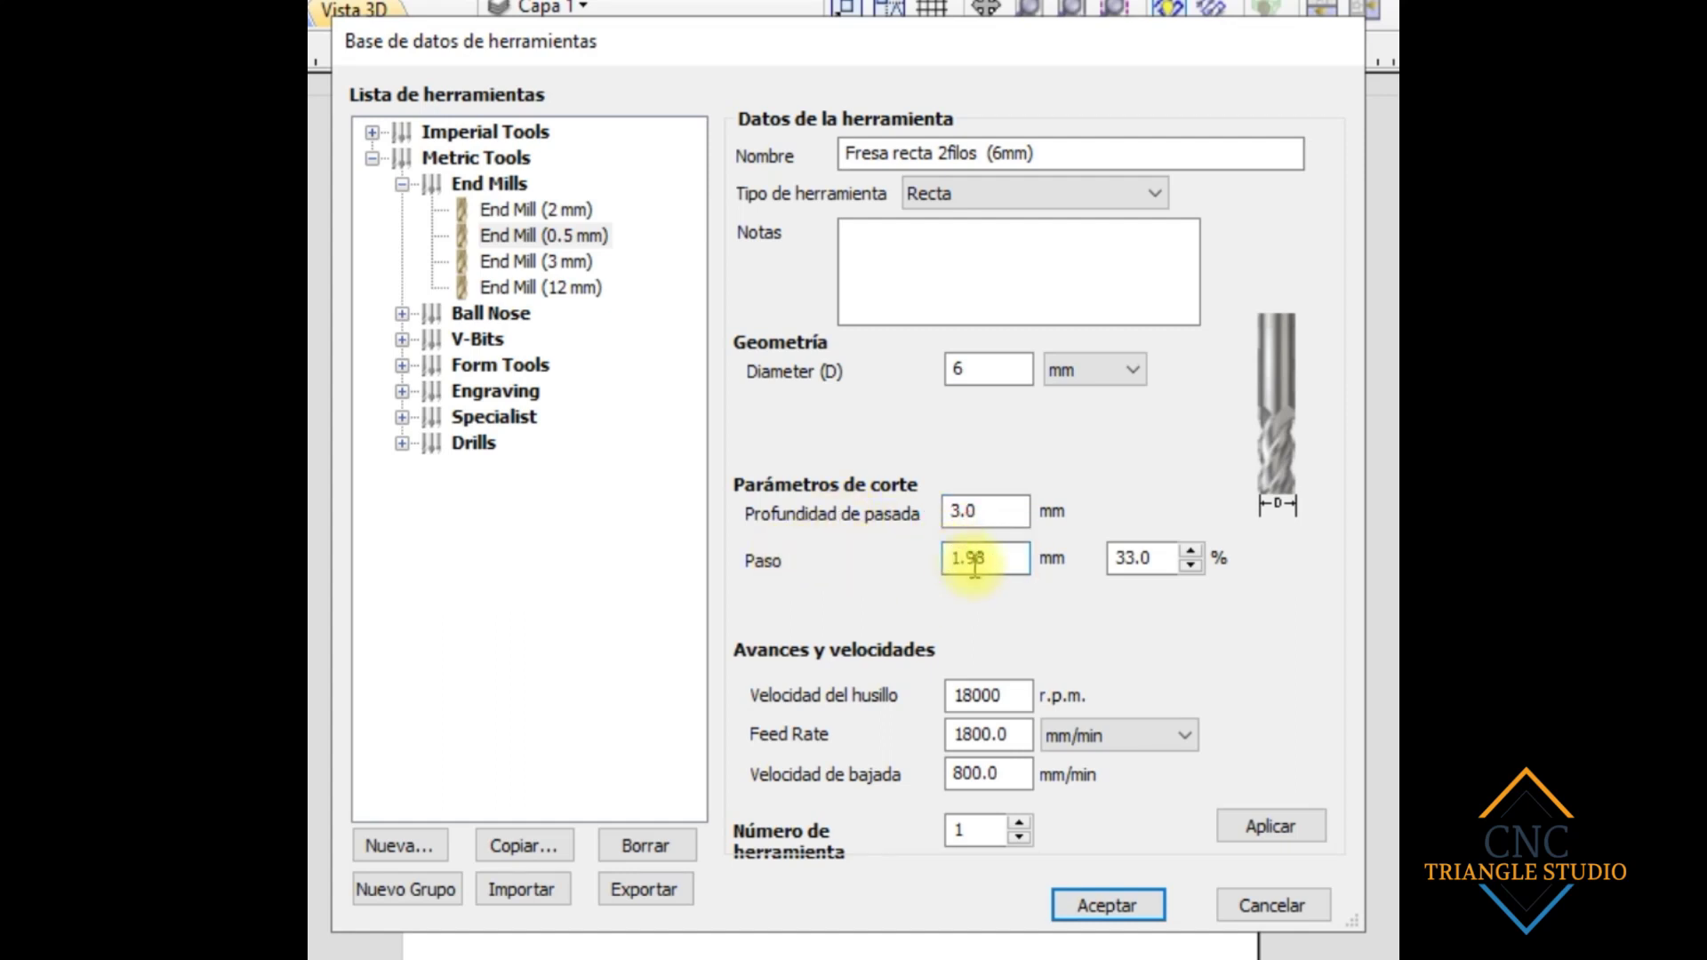
pyautogui.moveTo(983, 559); pyautogui.dragTo(955, 557)
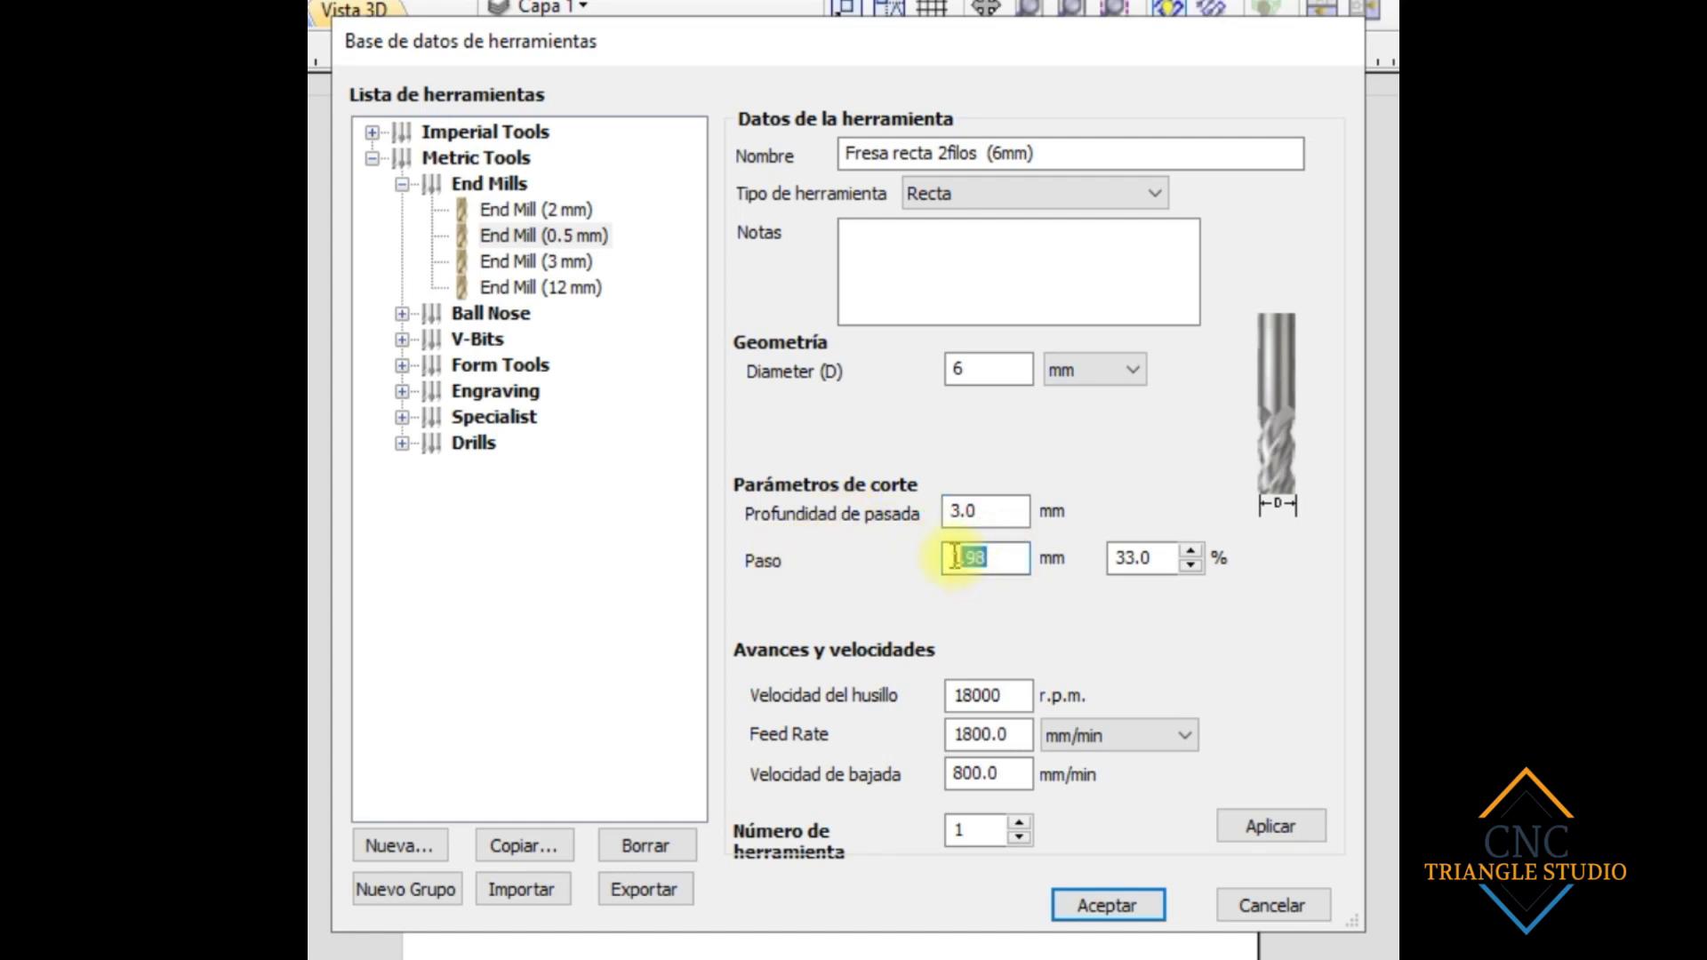
pyautogui.click(987, 560)
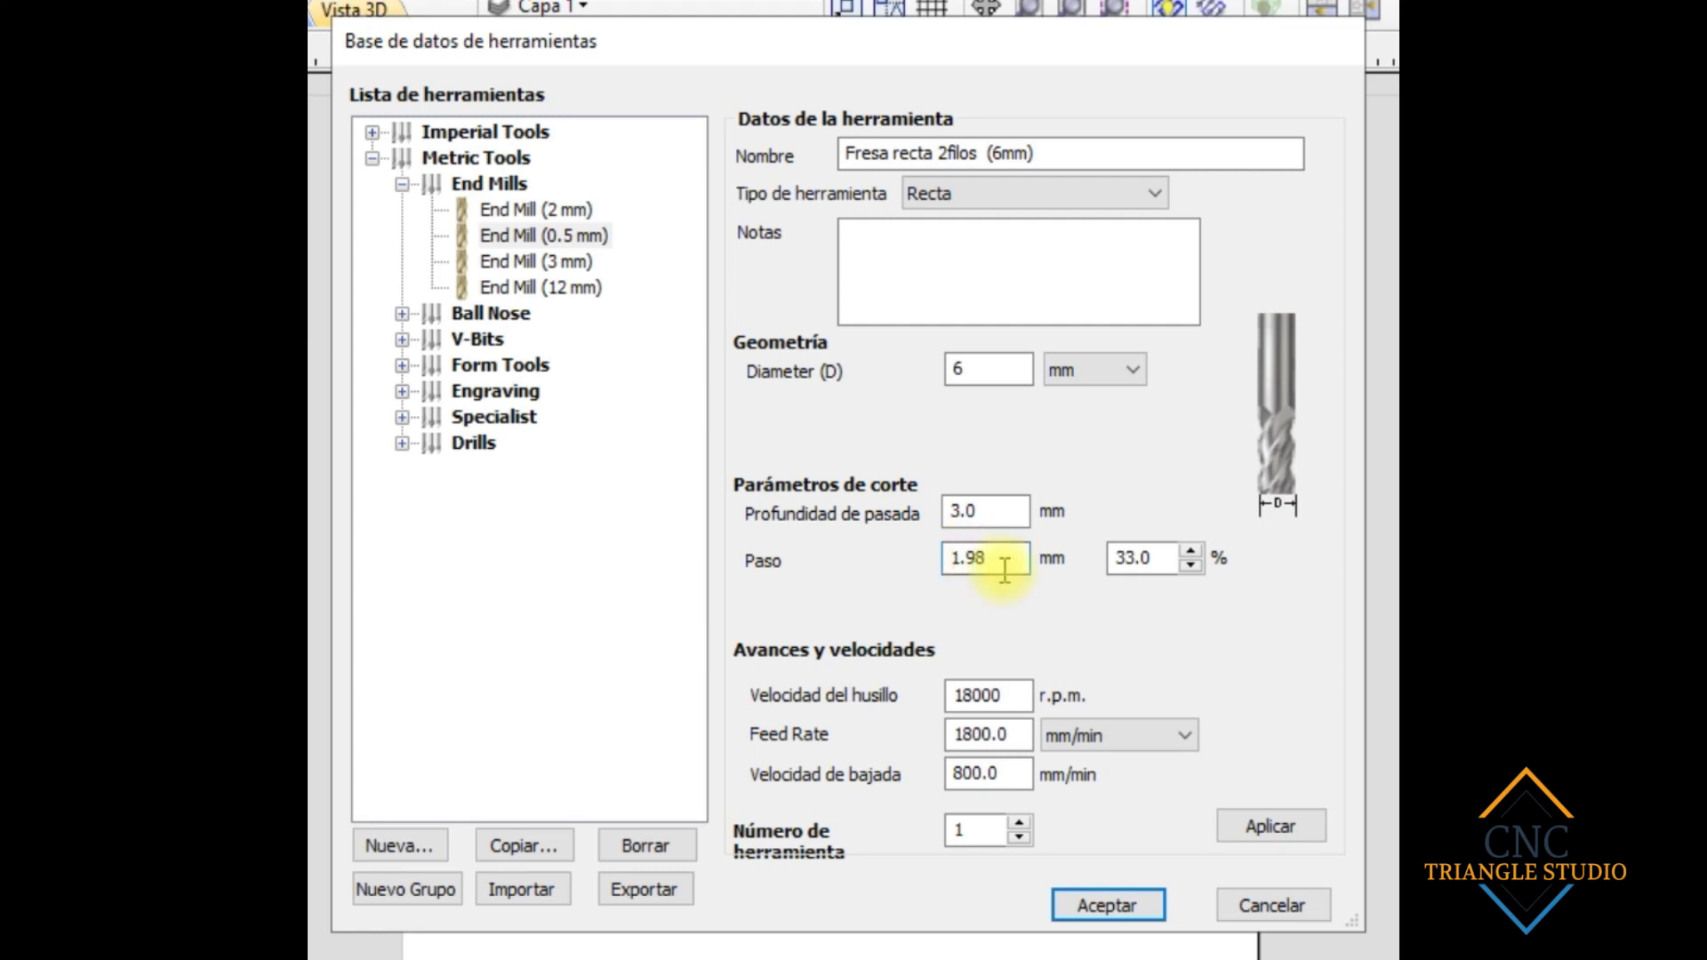
pyautogui.moveTo(1172, 557); pyautogui.dragTo(1113, 558)
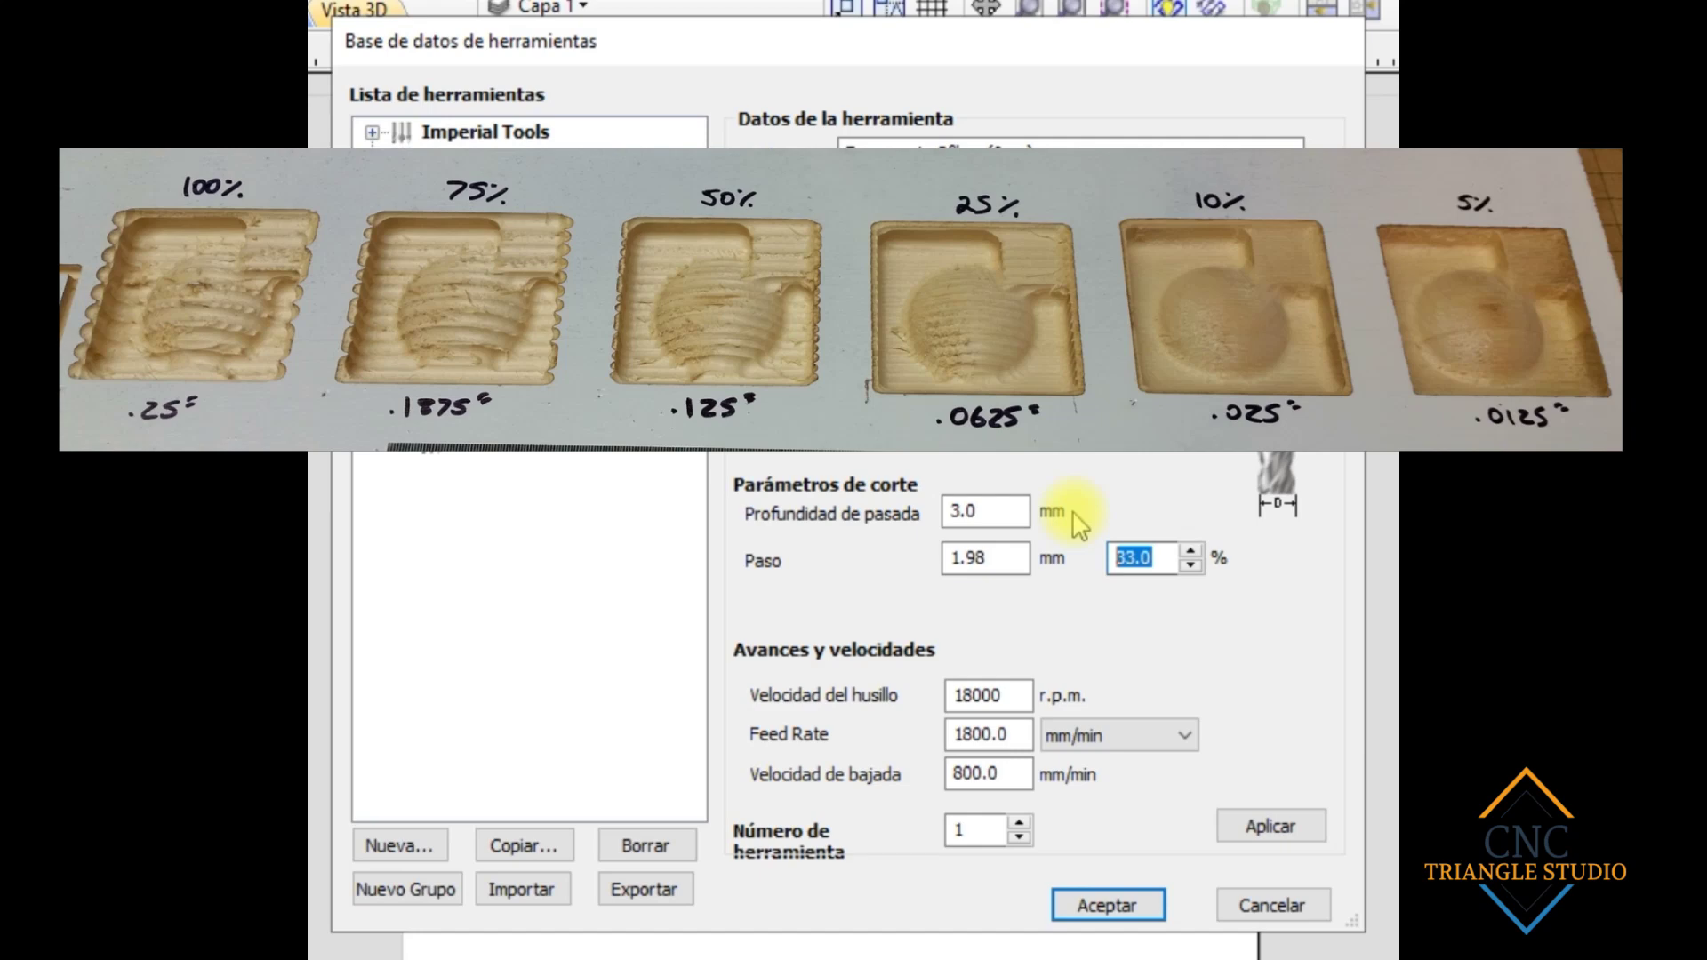
pyautogui.write('50')
pyautogui.press('BackSpace')
pyautogui.press('BackSpace')
pyautogui.write('60')
pyautogui.click(967, 551)
pyautogui.moveTo(973, 558); pyautogui.dragTo(944, 563)
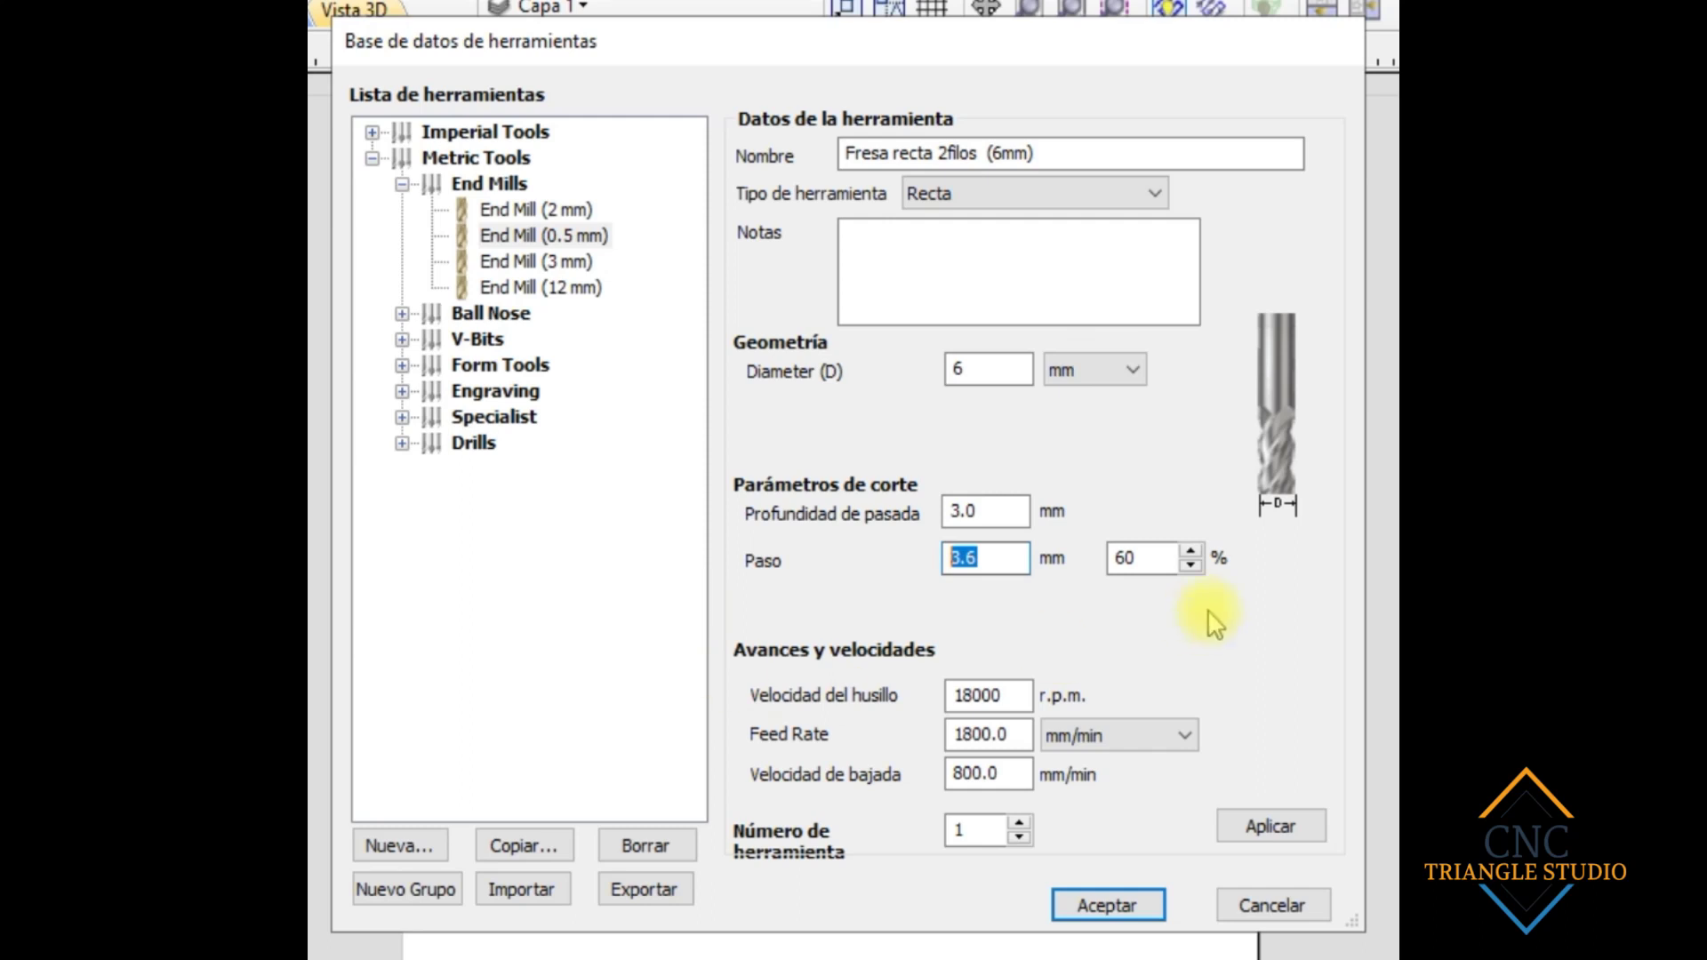
# Step: Try a stepover of 30% and check the corresponding distance in mm
pyautogui.doubleClick(1126, 559)
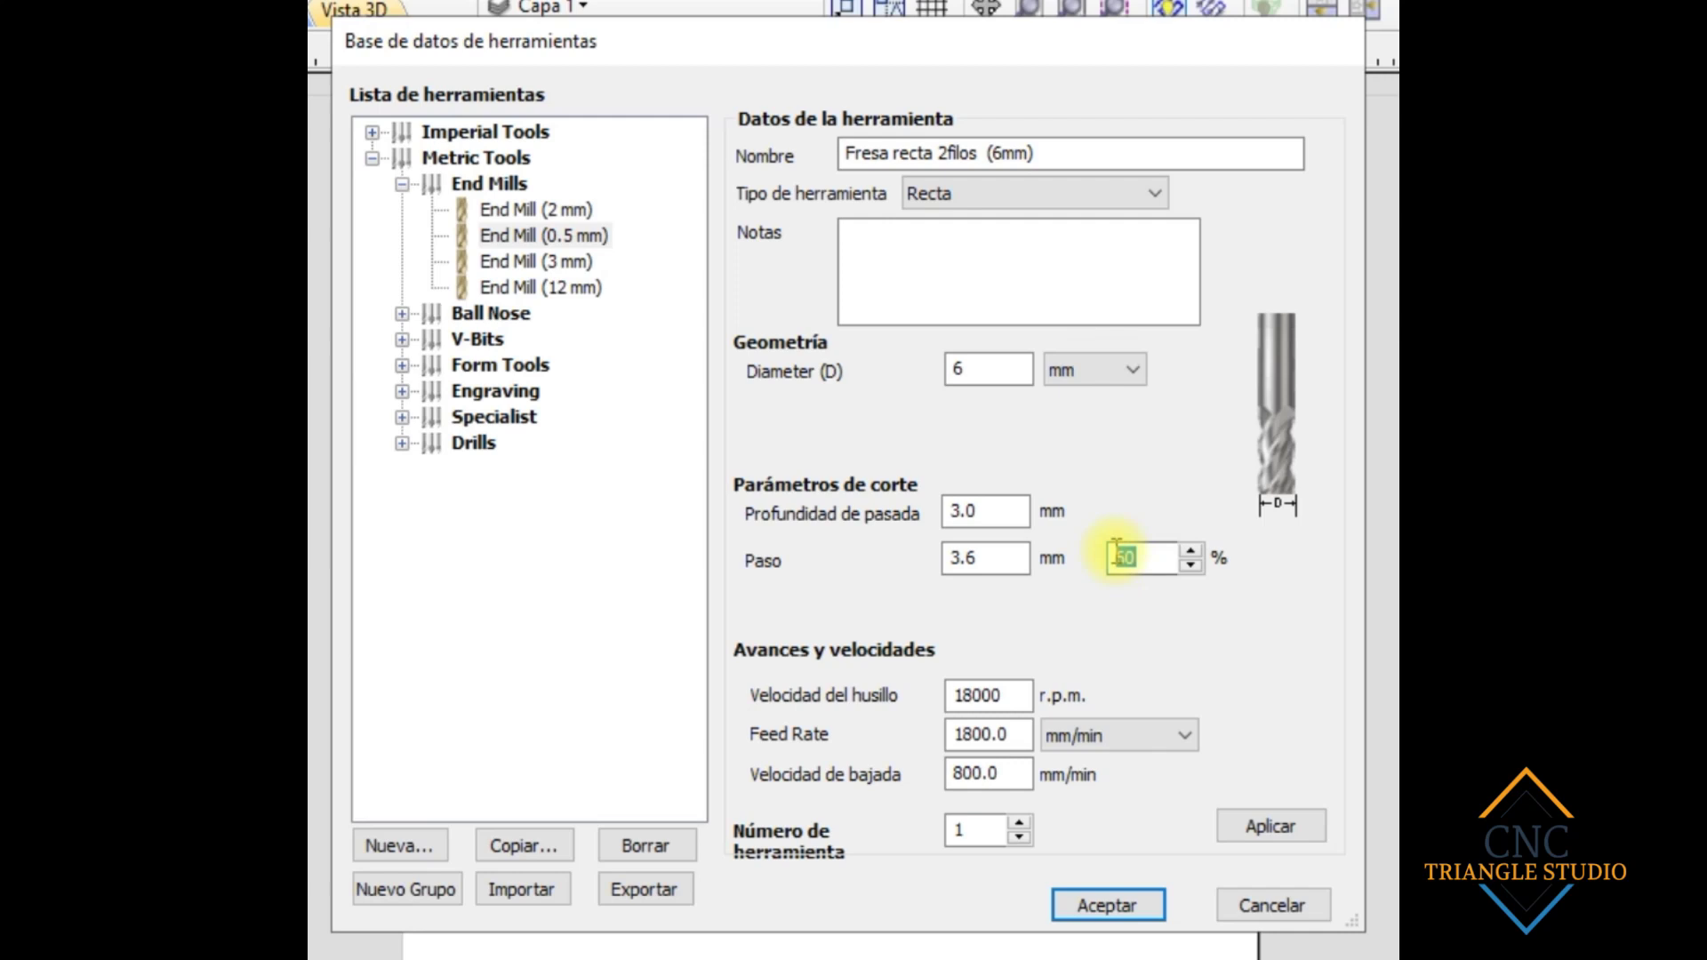
pyautogui.press('BackSpace')
pyautogui.write('30')
pyautogui.press('BackSpace')
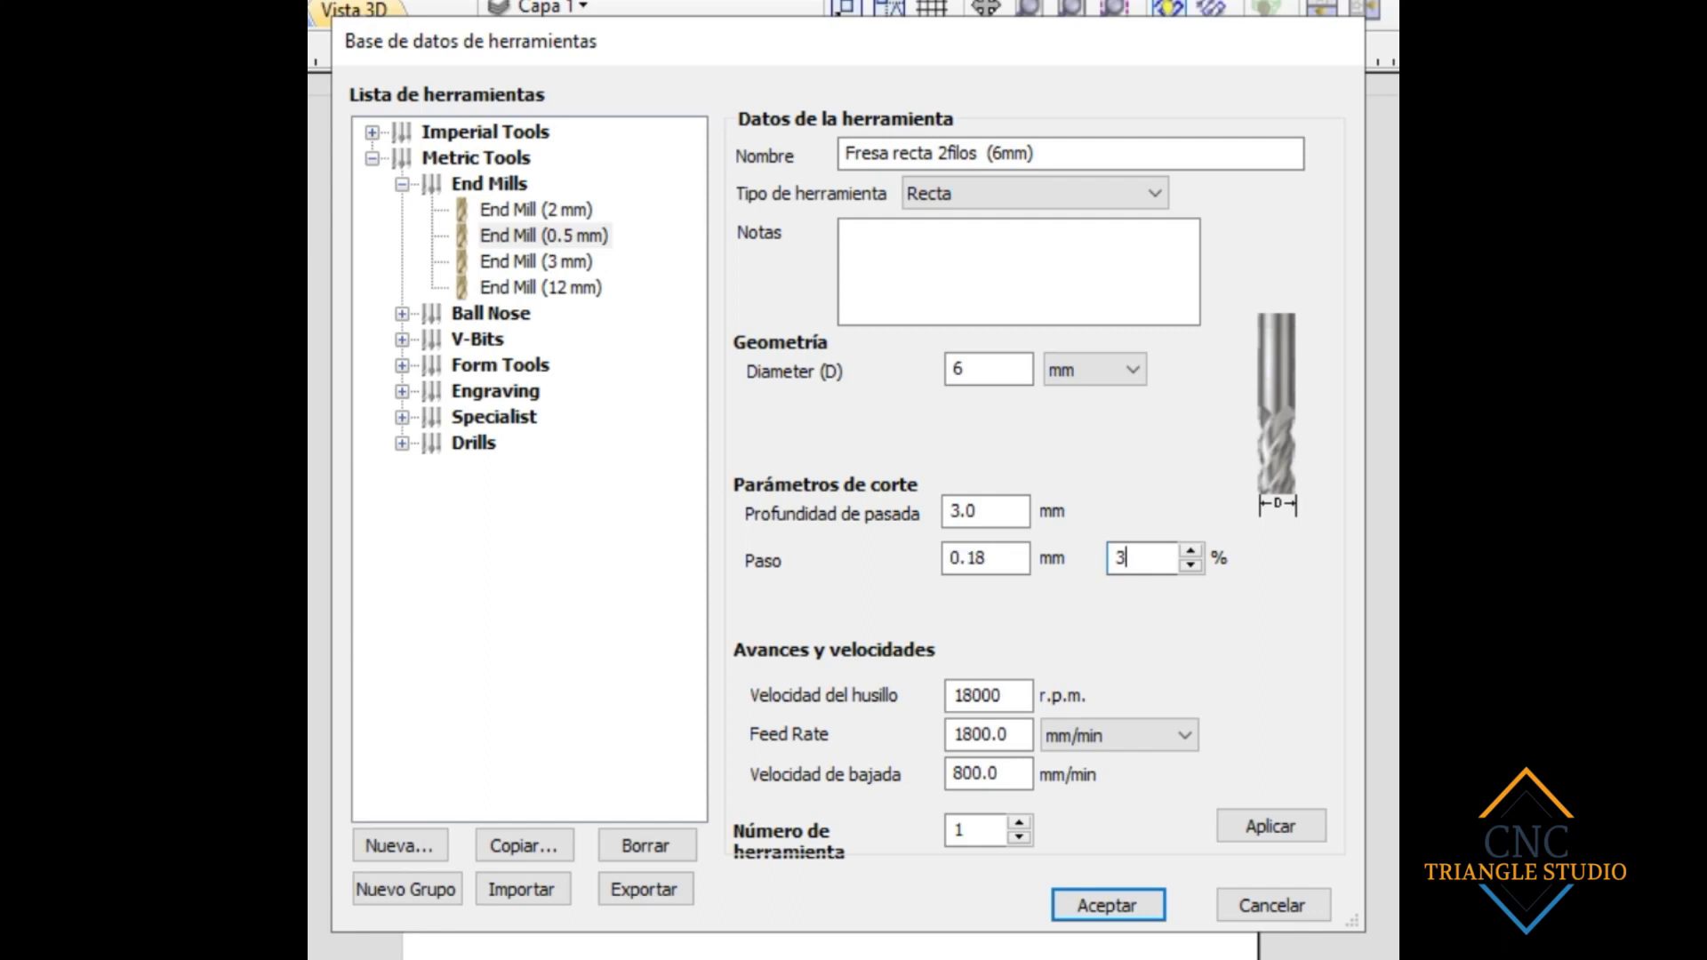
pyautogui.press('BackSpace')
pyautogui.write('30')
pyautogui.moveTo(1021, 562); pyautogui.dragTo(929, 553)
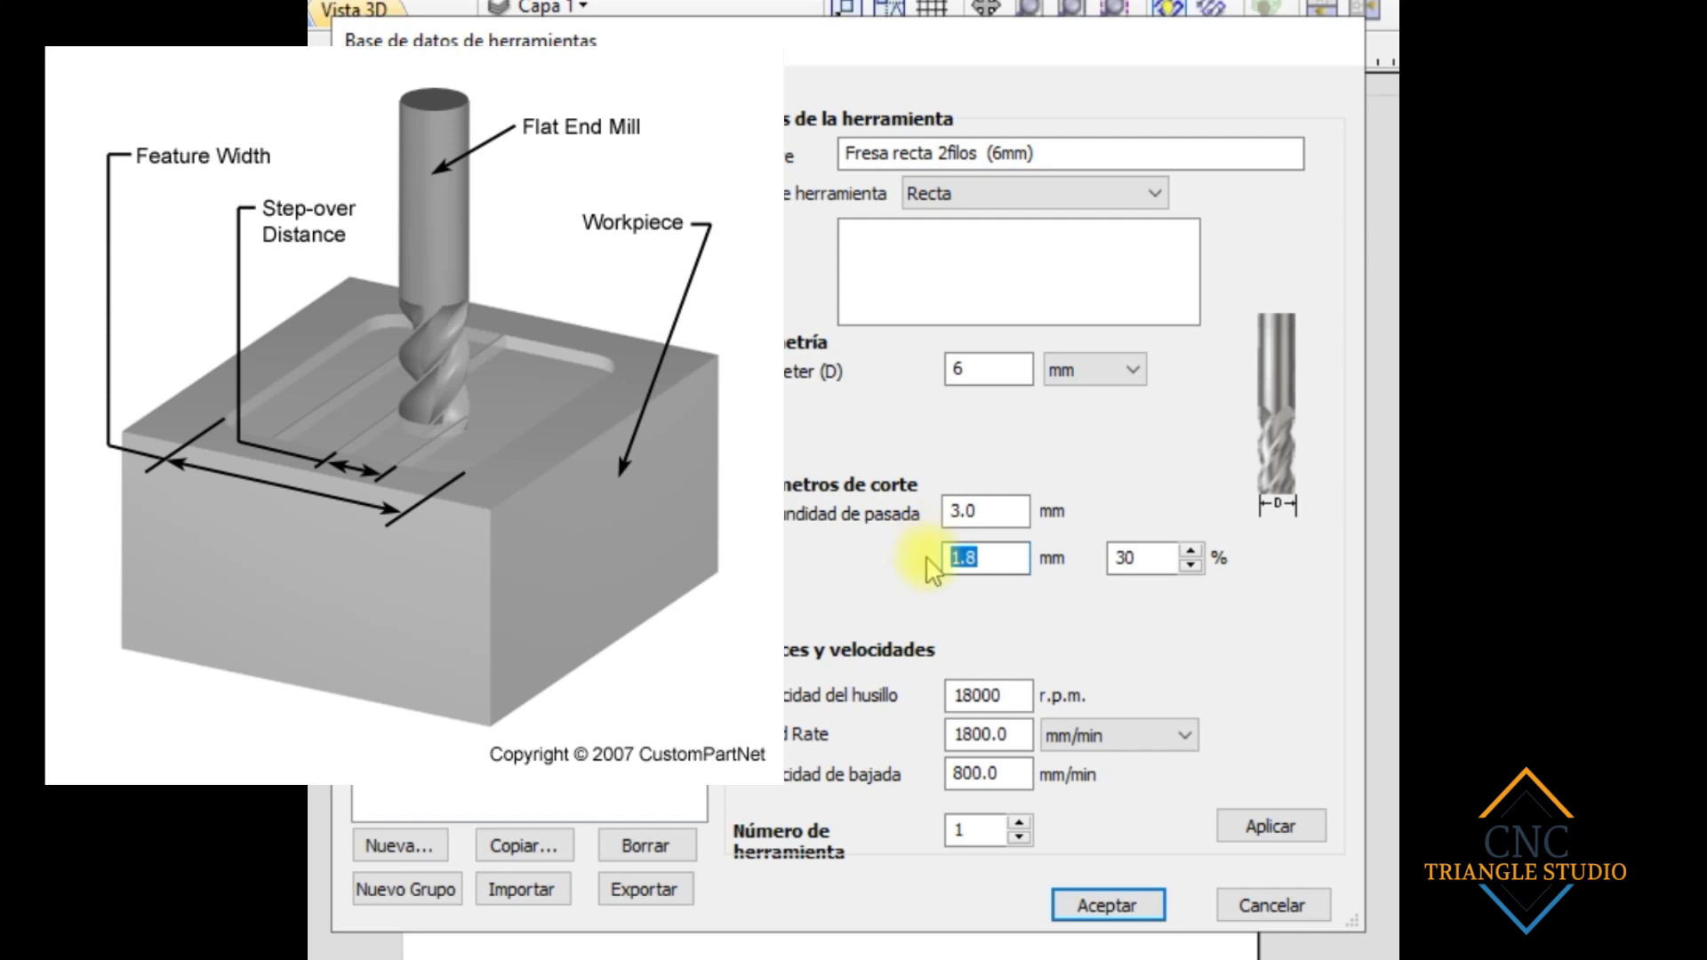
# Step: Try a 50% stepover, then set the new end mill's stepover to 35%
pyautogui.doubleClick(1150, 556)
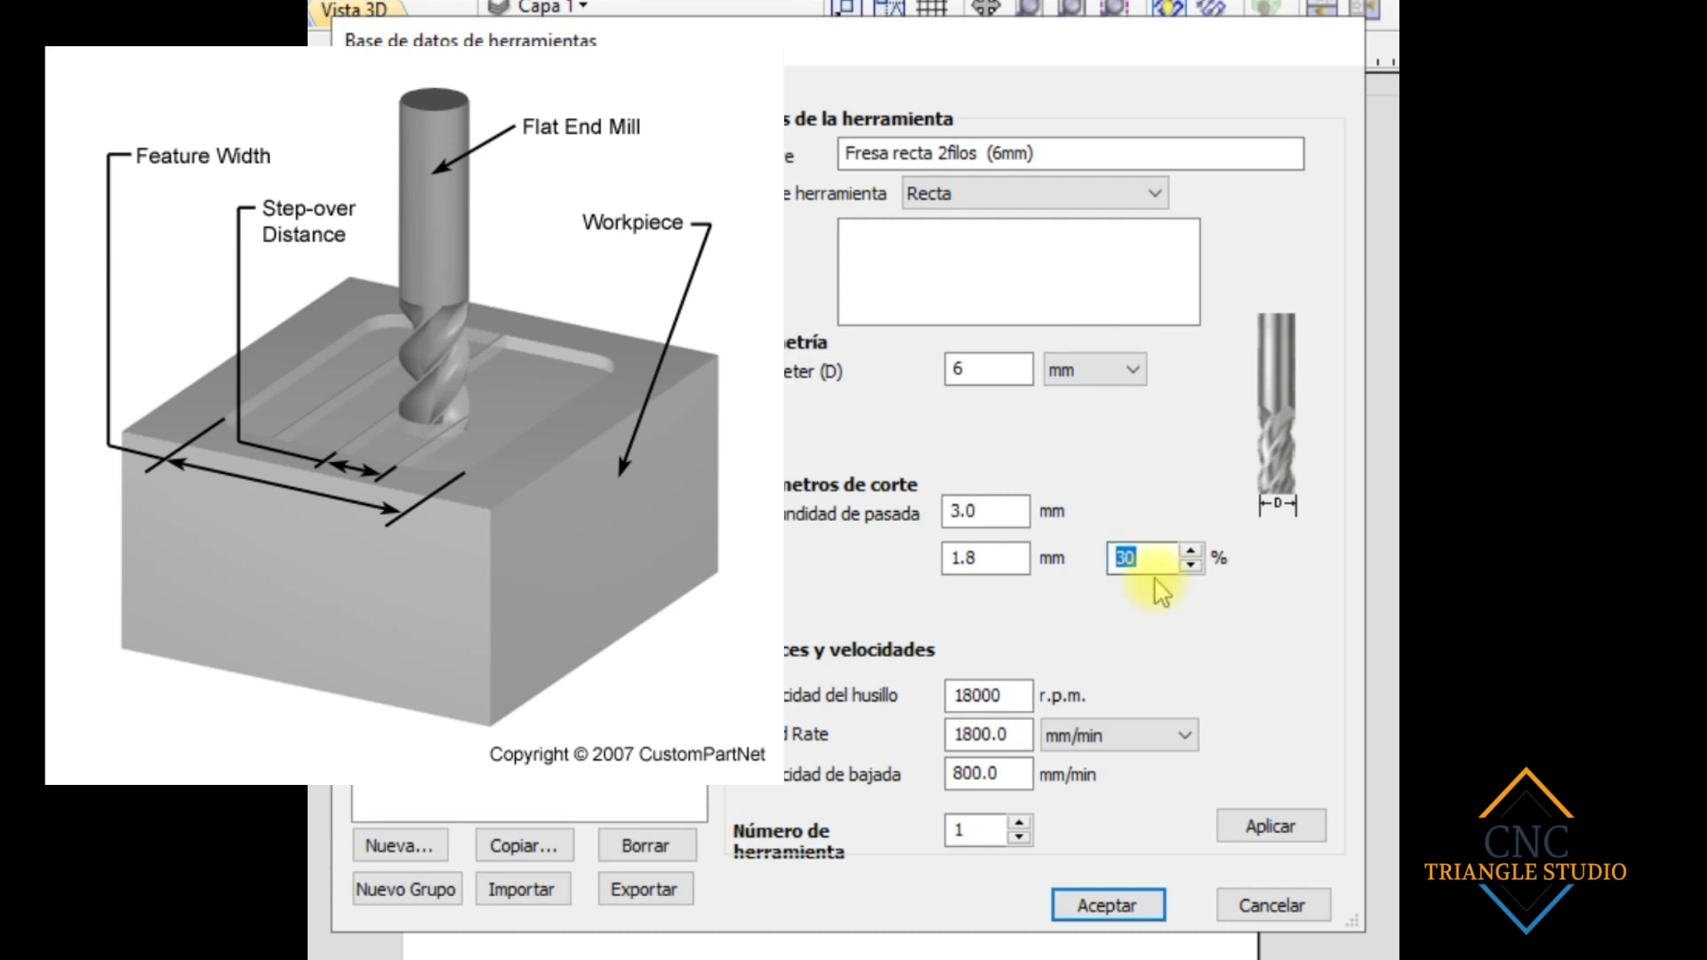
pyautogui.write('50')
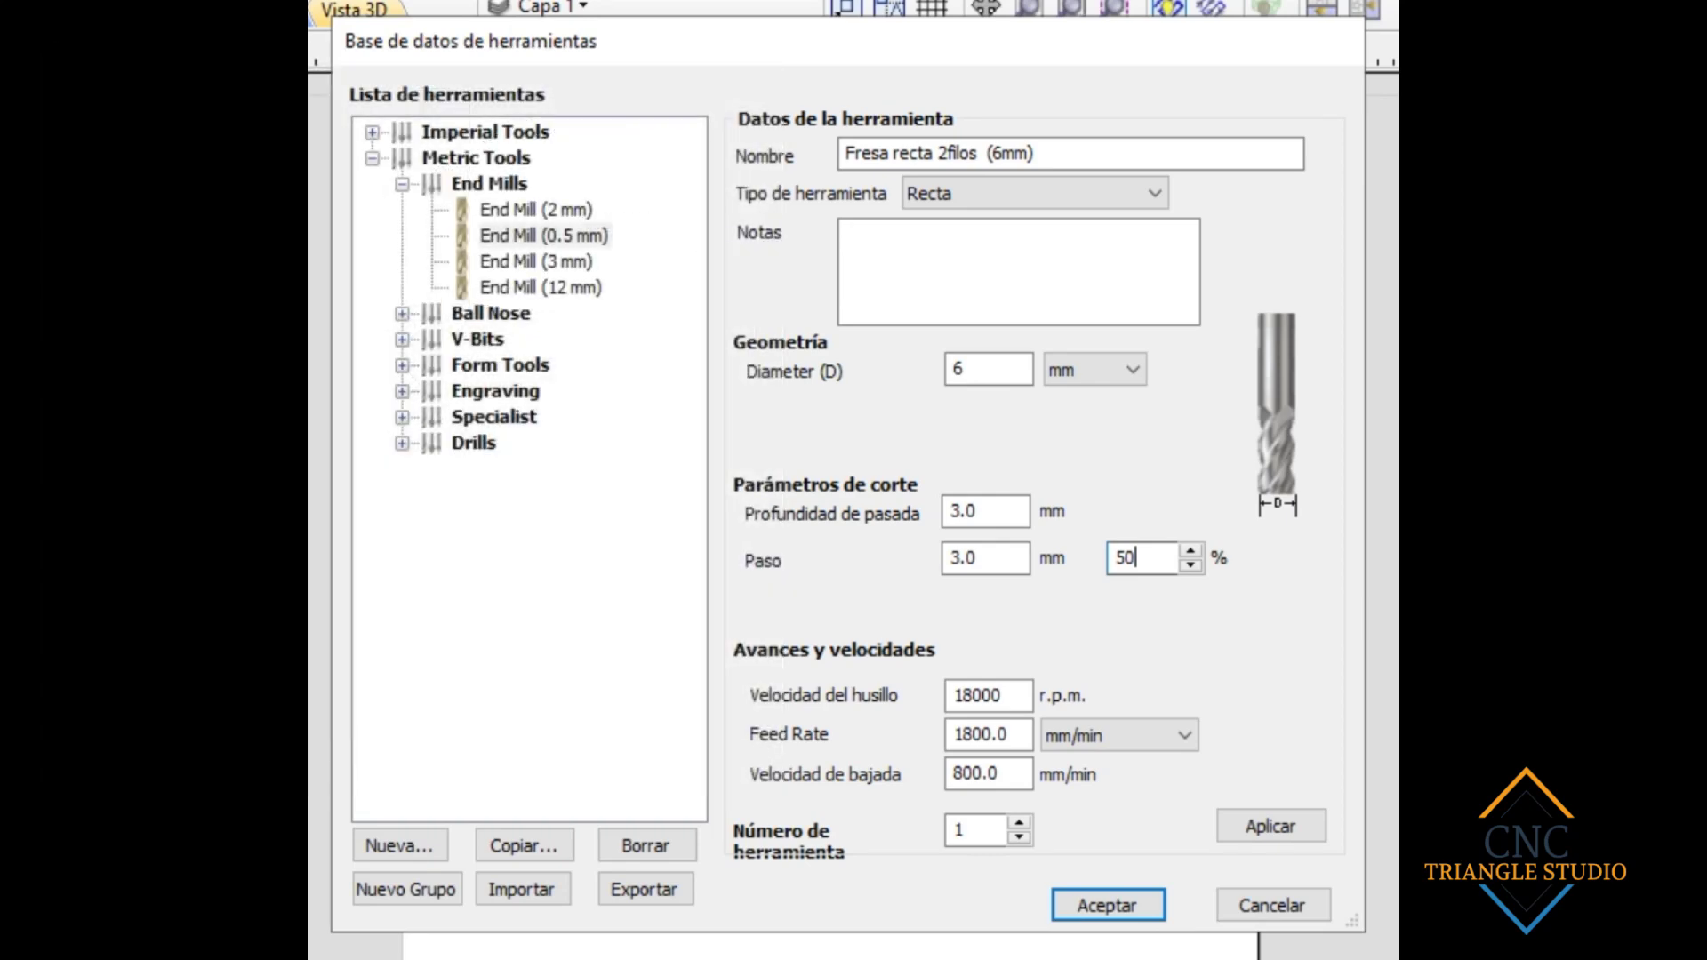
pyautogui.press('BackSpace')
pyautogui.press('BackSpace')
pyautogui.write('35')
# Step: Set the spindle speed (Velocidad del husillo) of the new end mill to 19000 r.p.m
pyautogui.click(978, 695)
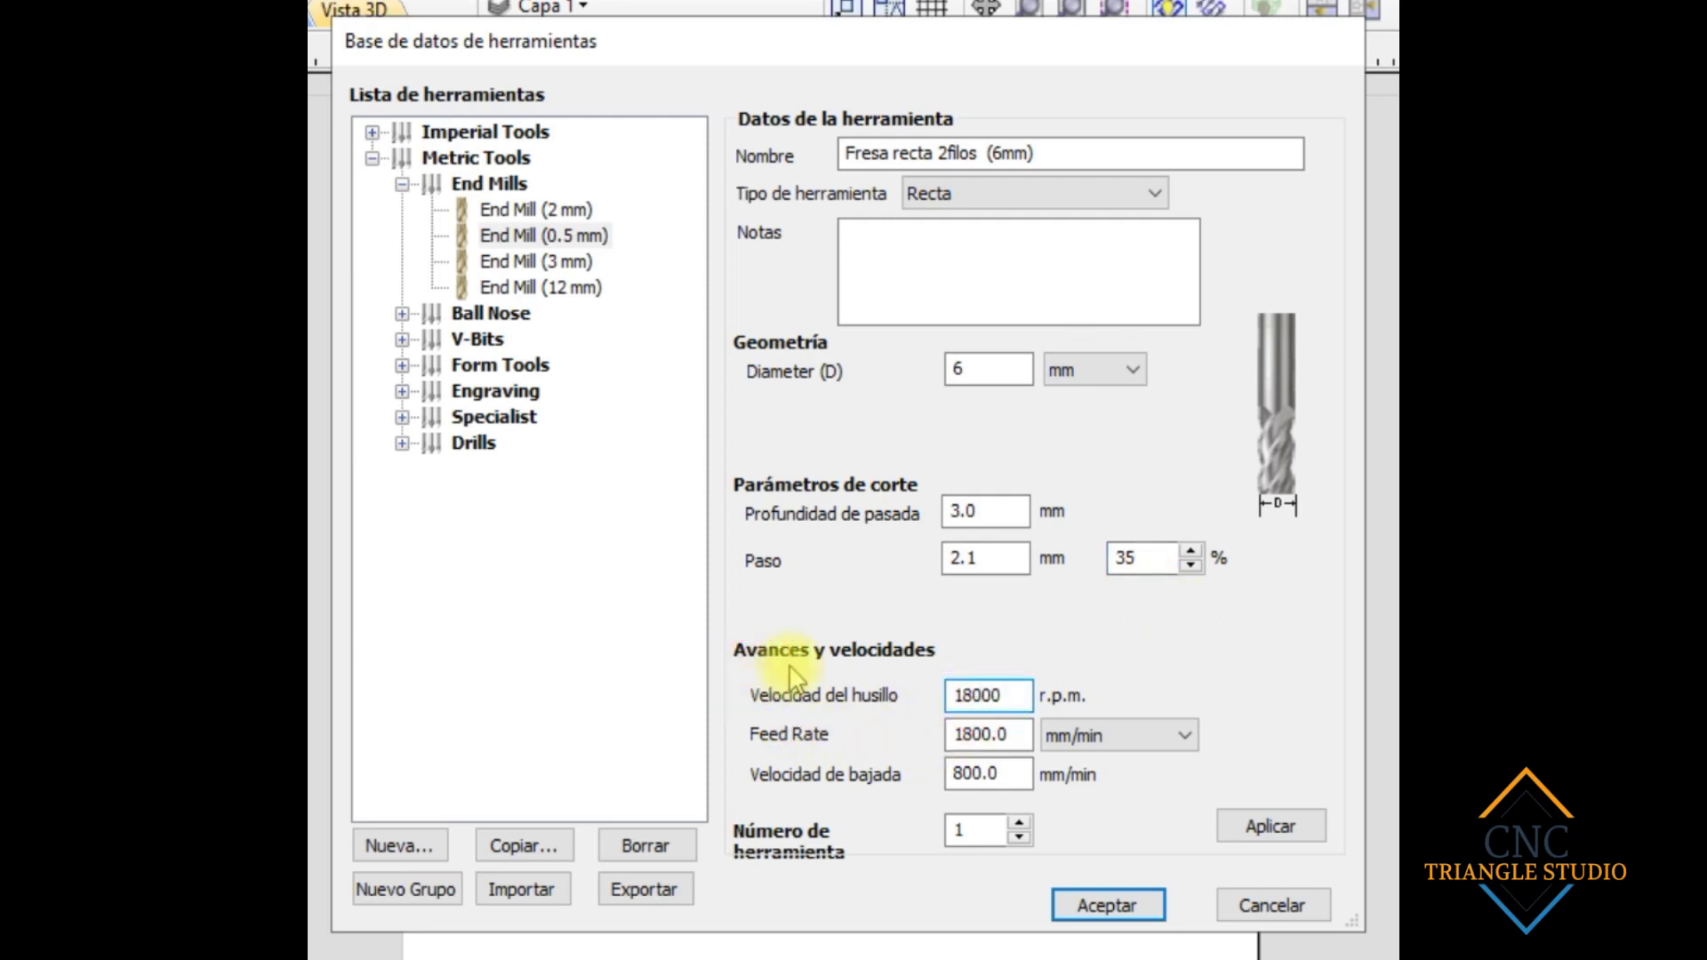
pyautogui.moveTo(1022, 696); pyautogui.dragTo(893, 701)
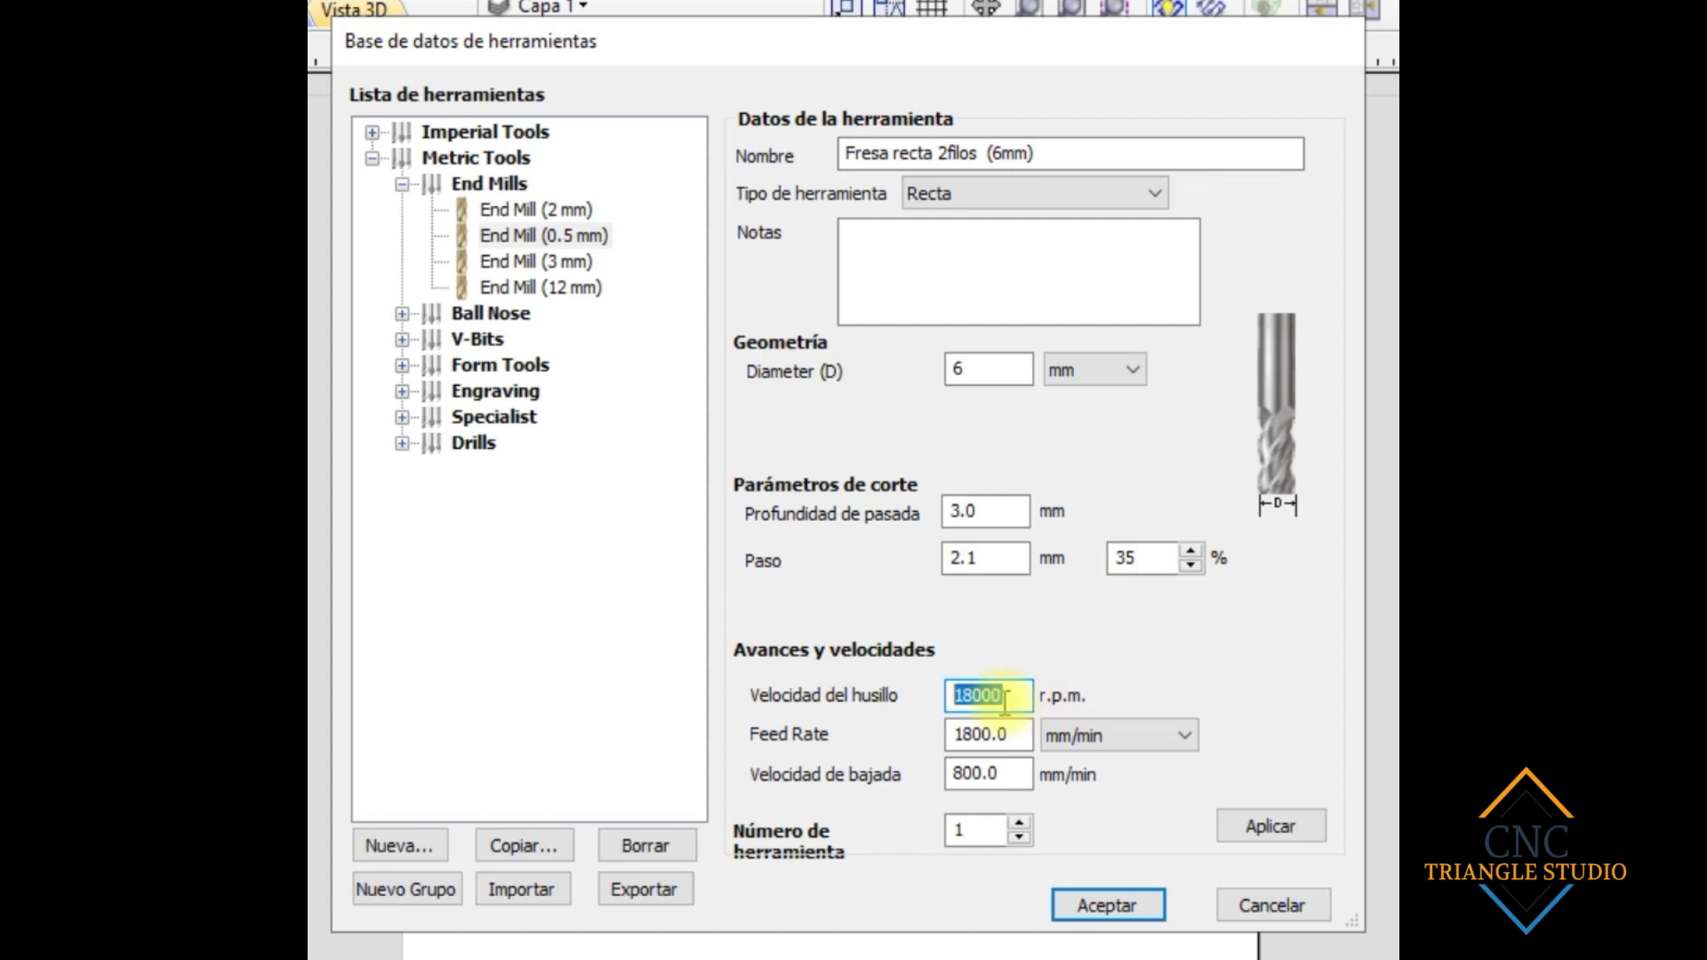
pyautogui.click(972, 696)
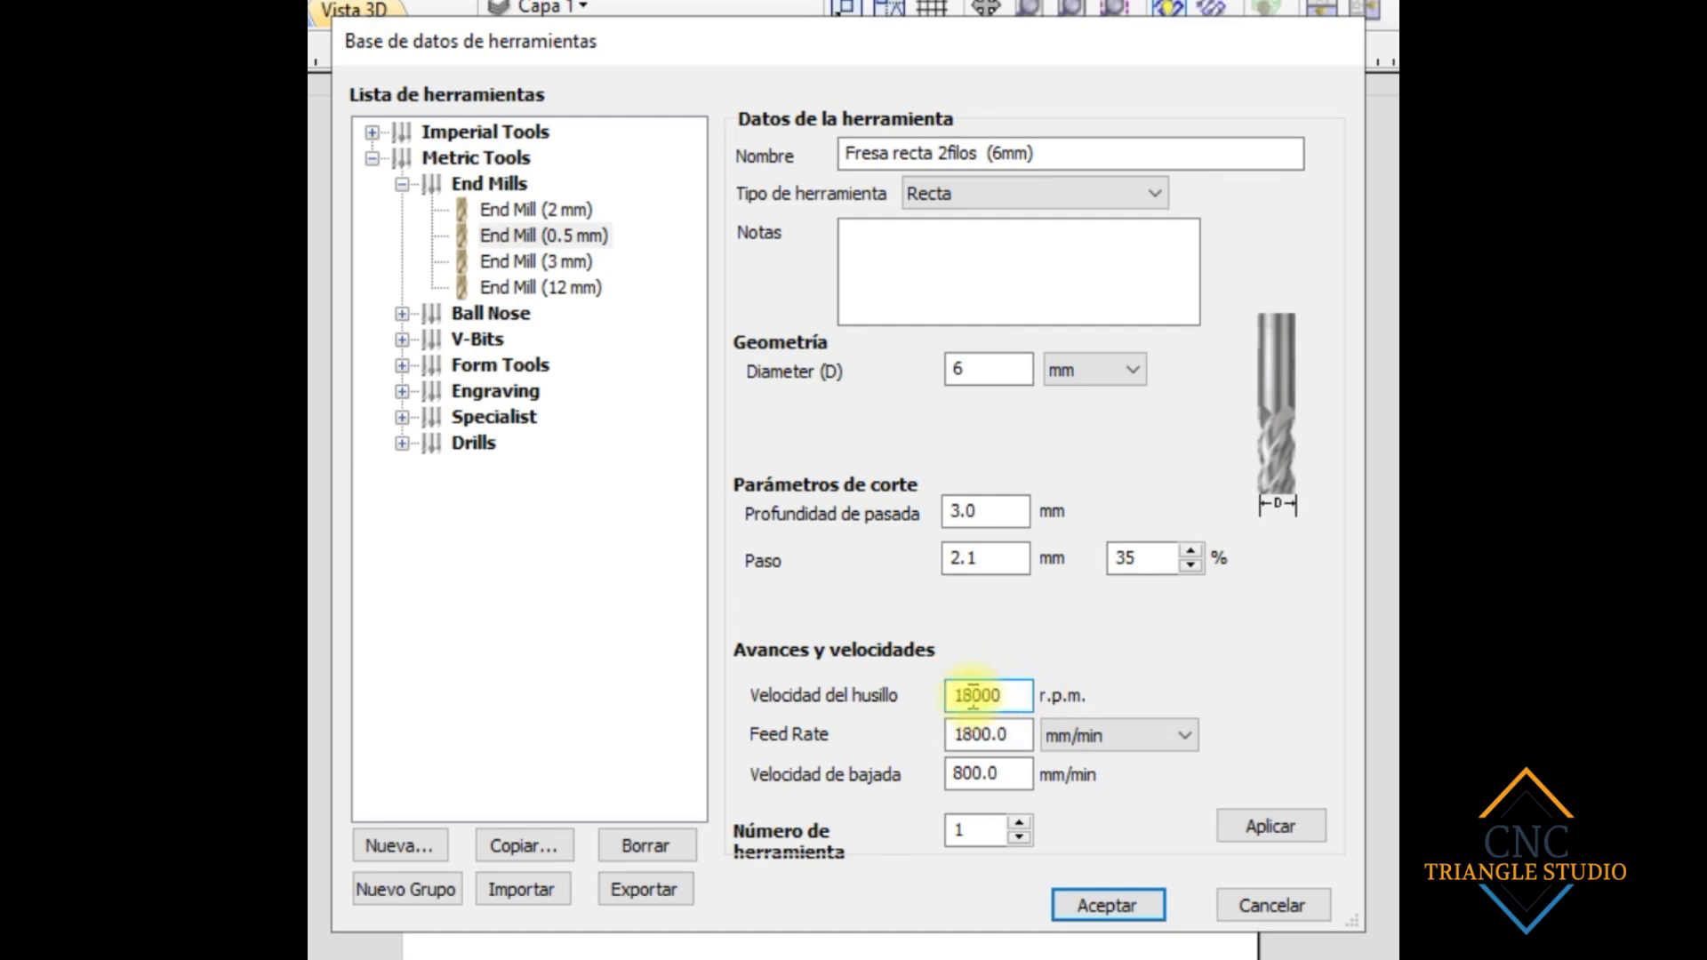
pyautogui.press('BackSpace')
pyautogui.write('9')
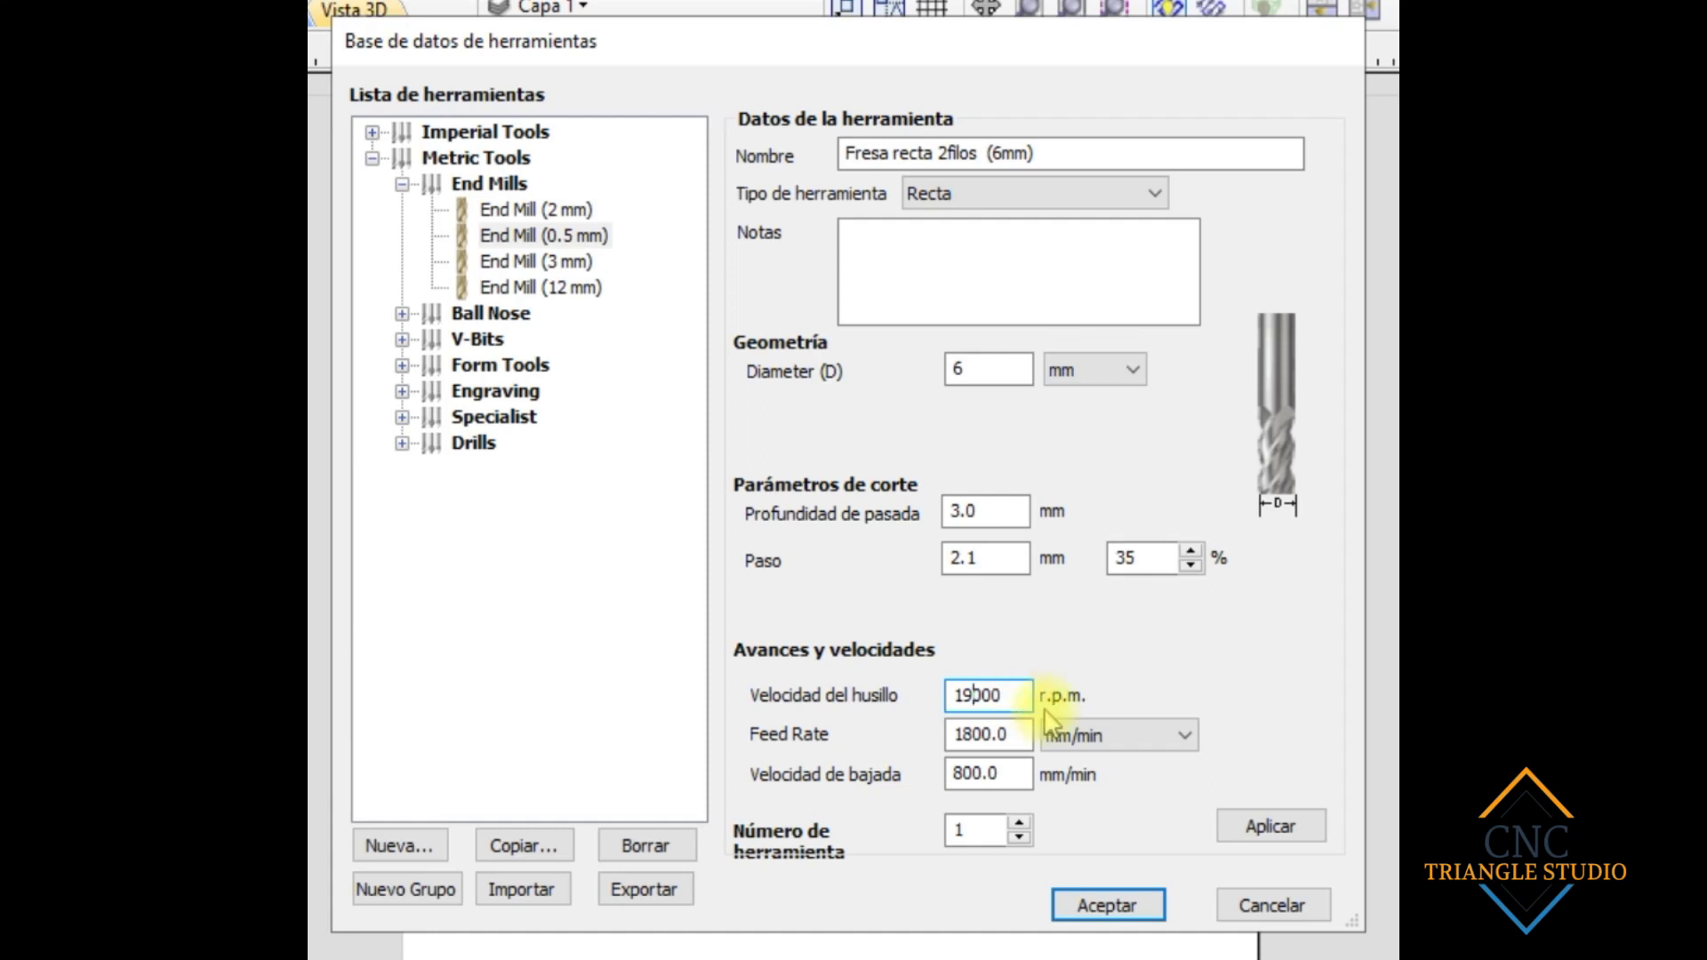
pyautogui.moveTo(1023, 694); pyautogui.dragTo(951, 699)
pyautogui.click(978, 693)
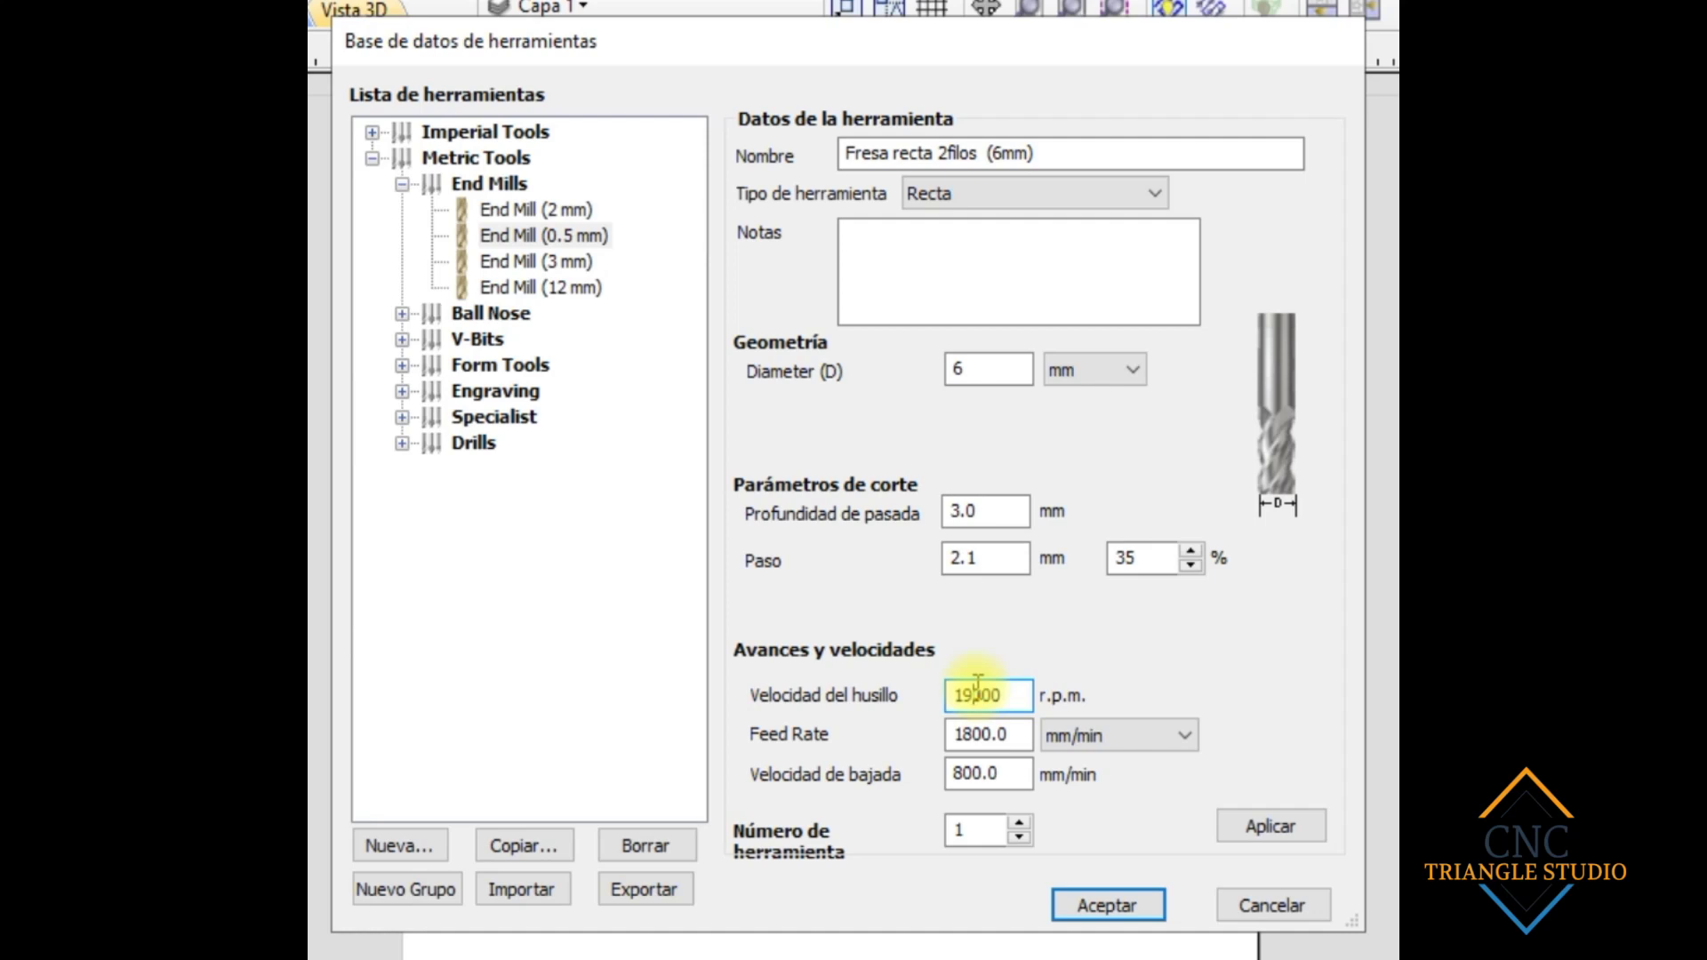
pyautogui.press('BackSpace')
pyautogui.click(977, 692)
pyautogui.write('9')
pyautogui.press('Tab')
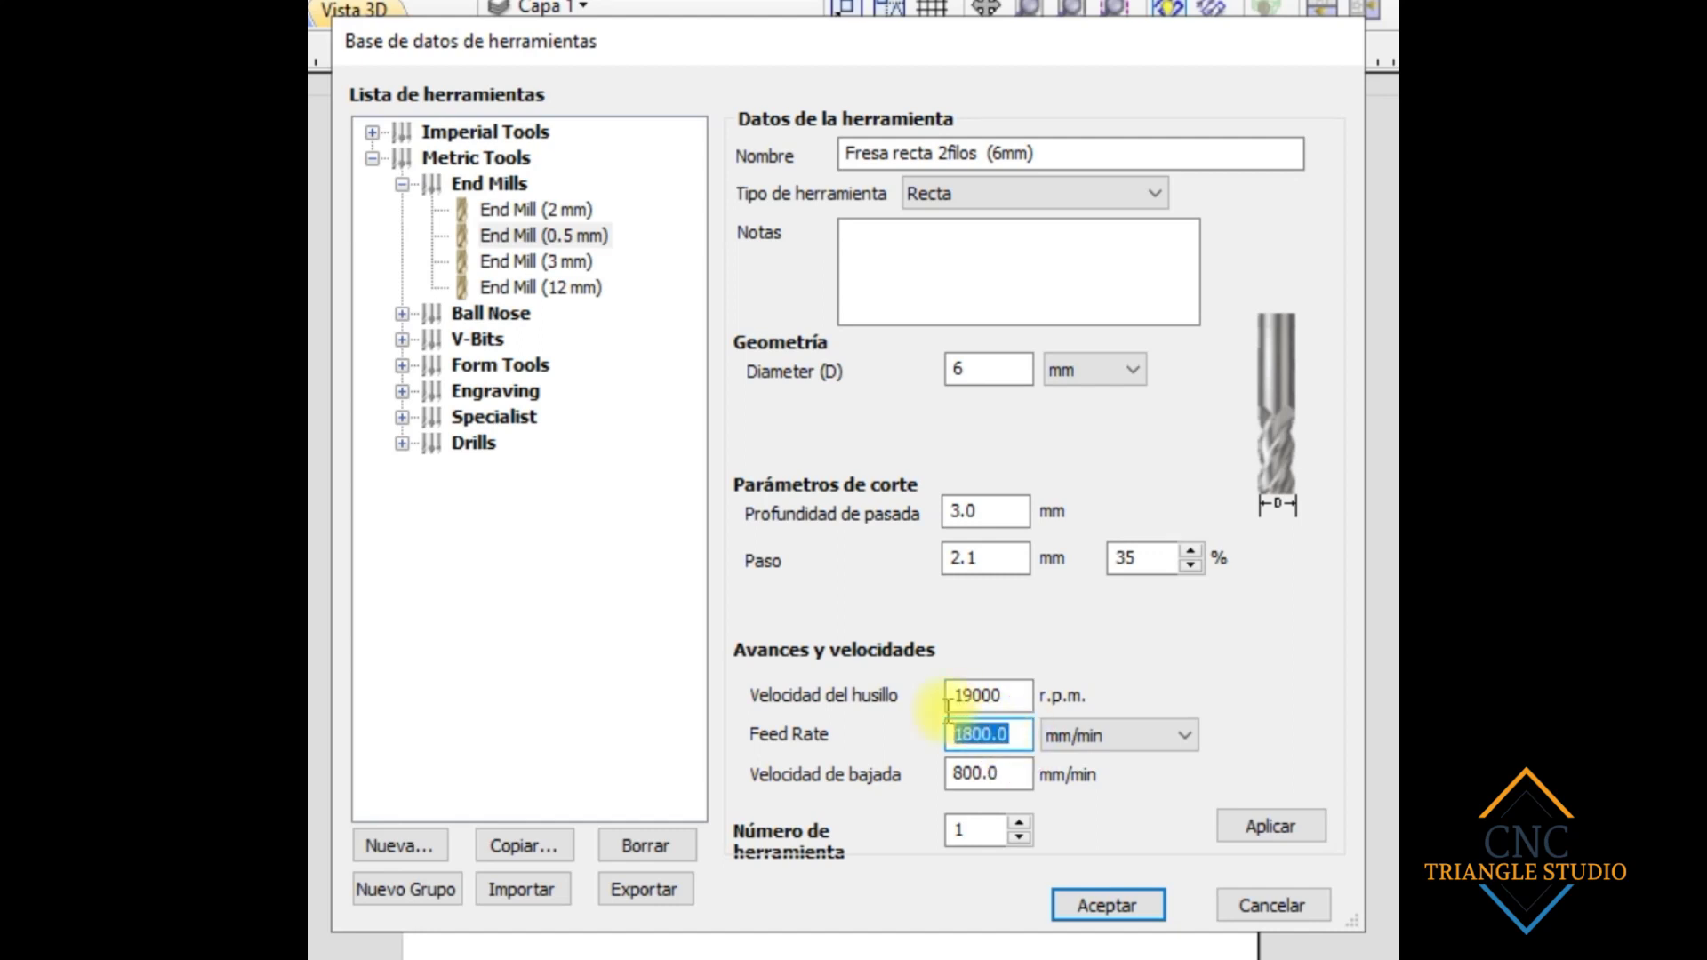
pyautogui.doubleClick(1007, 697)
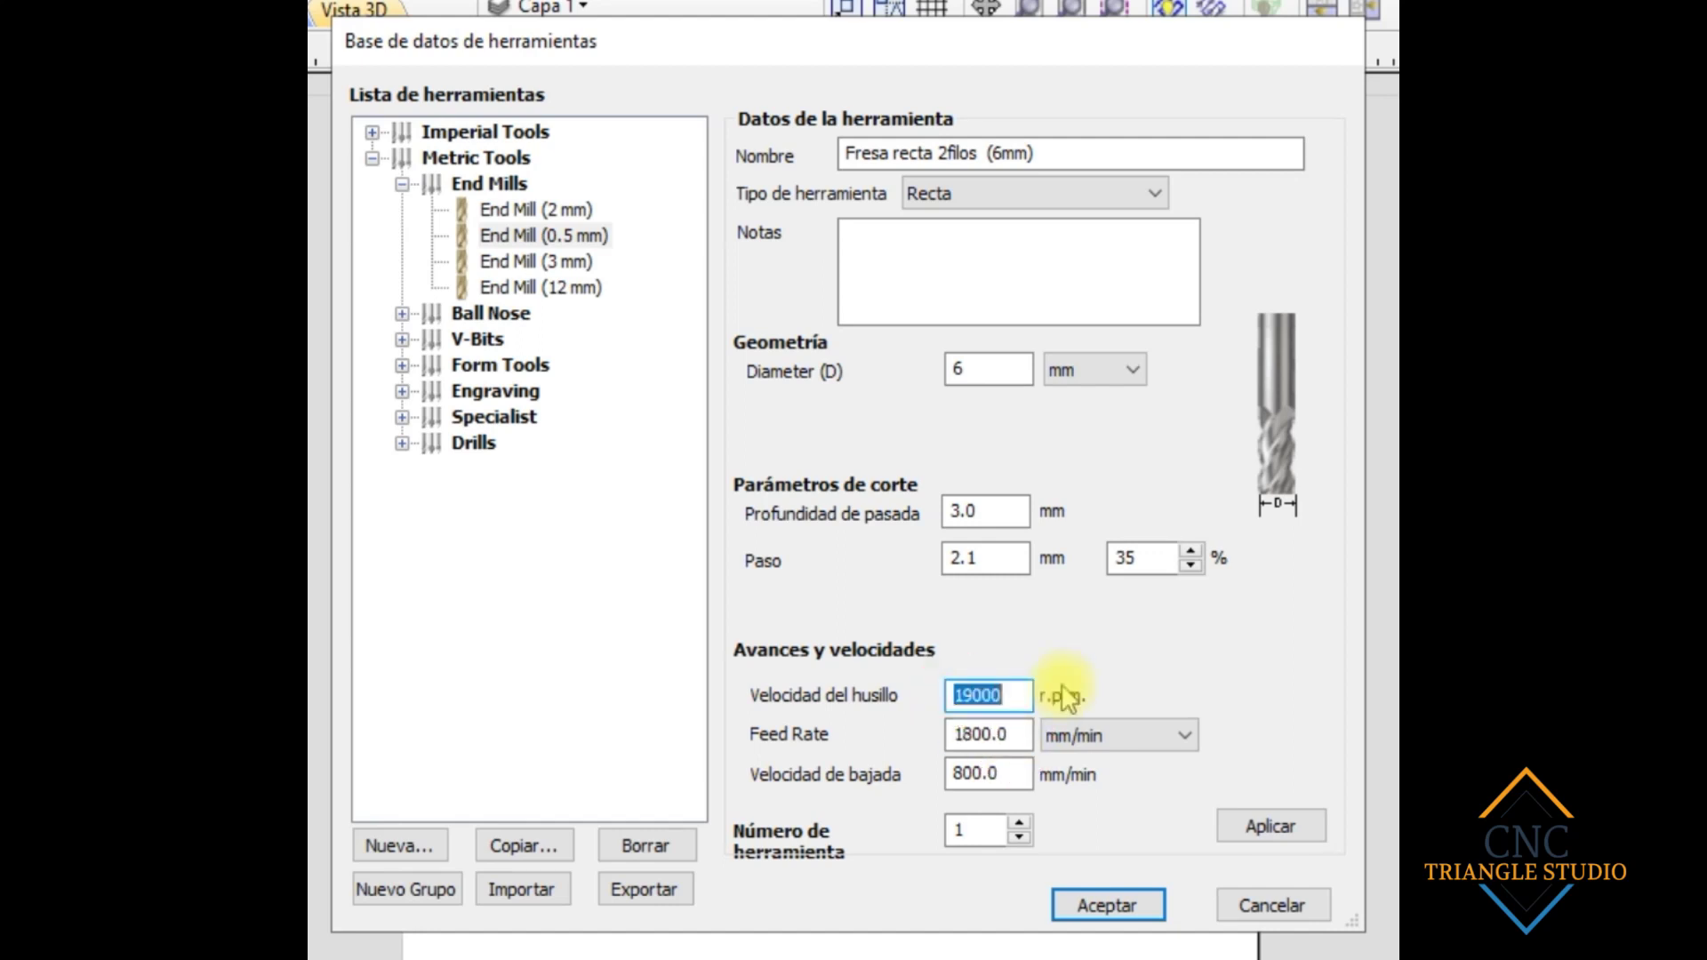
pyautogui.click(1017, 731)
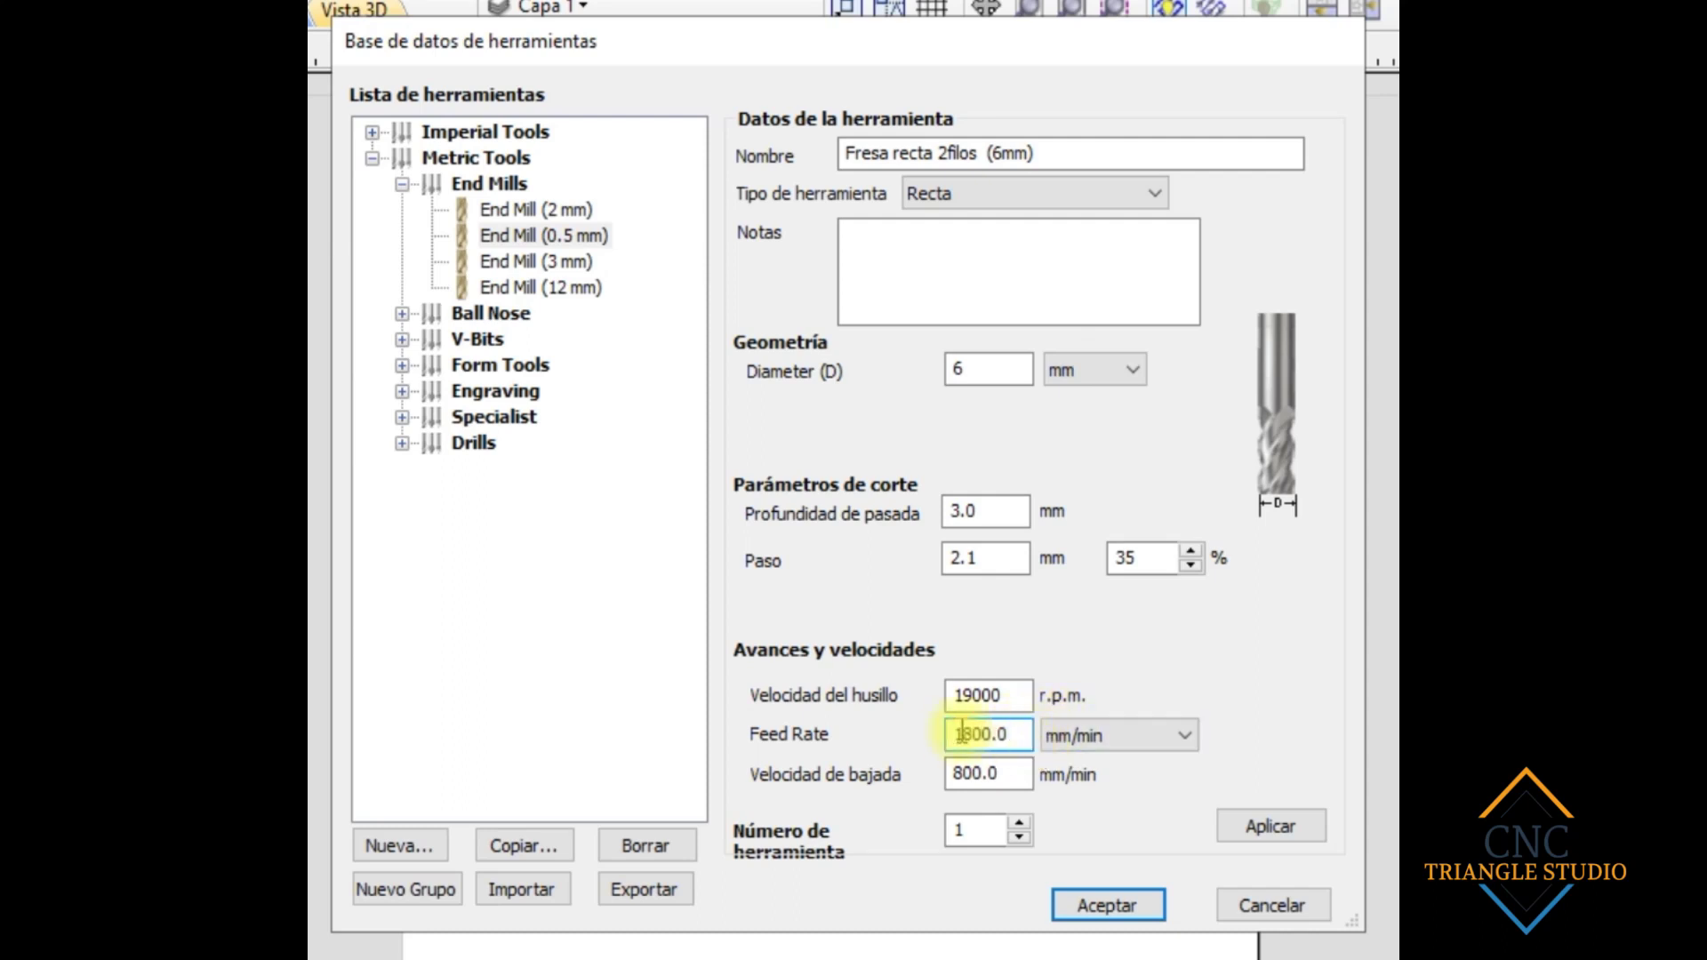
pyautogui.moveTo(955, 734); pyautogui.dragTo(1014, 743)
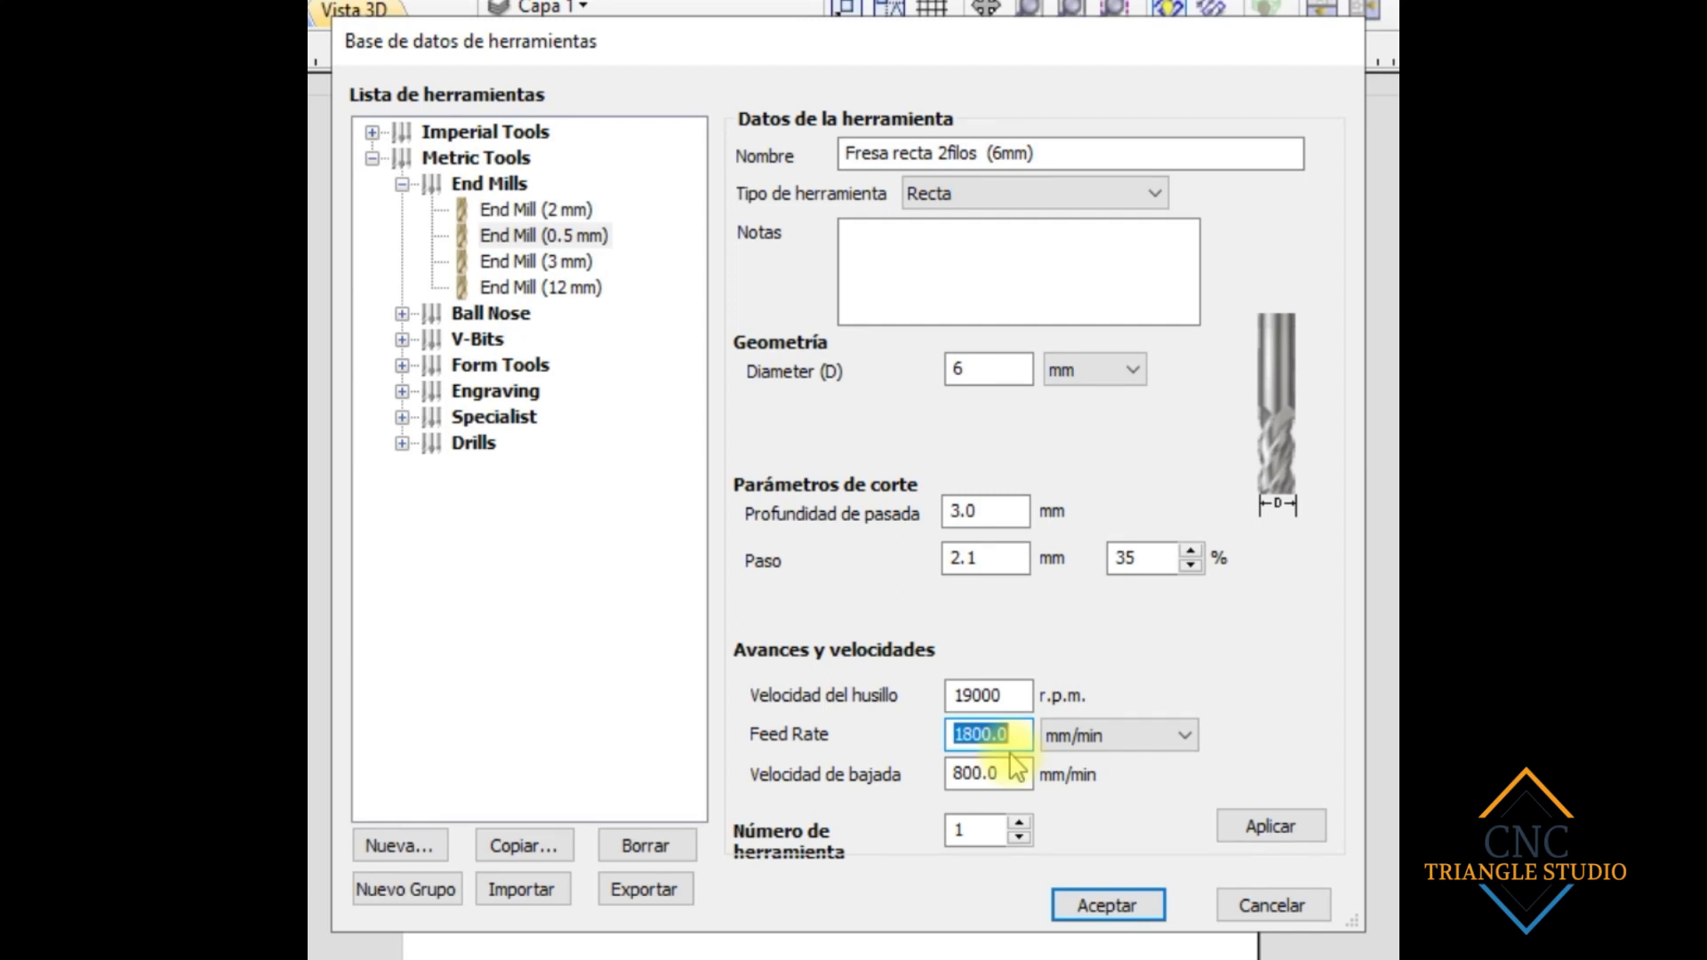
pyautogui.click(1004, 696)
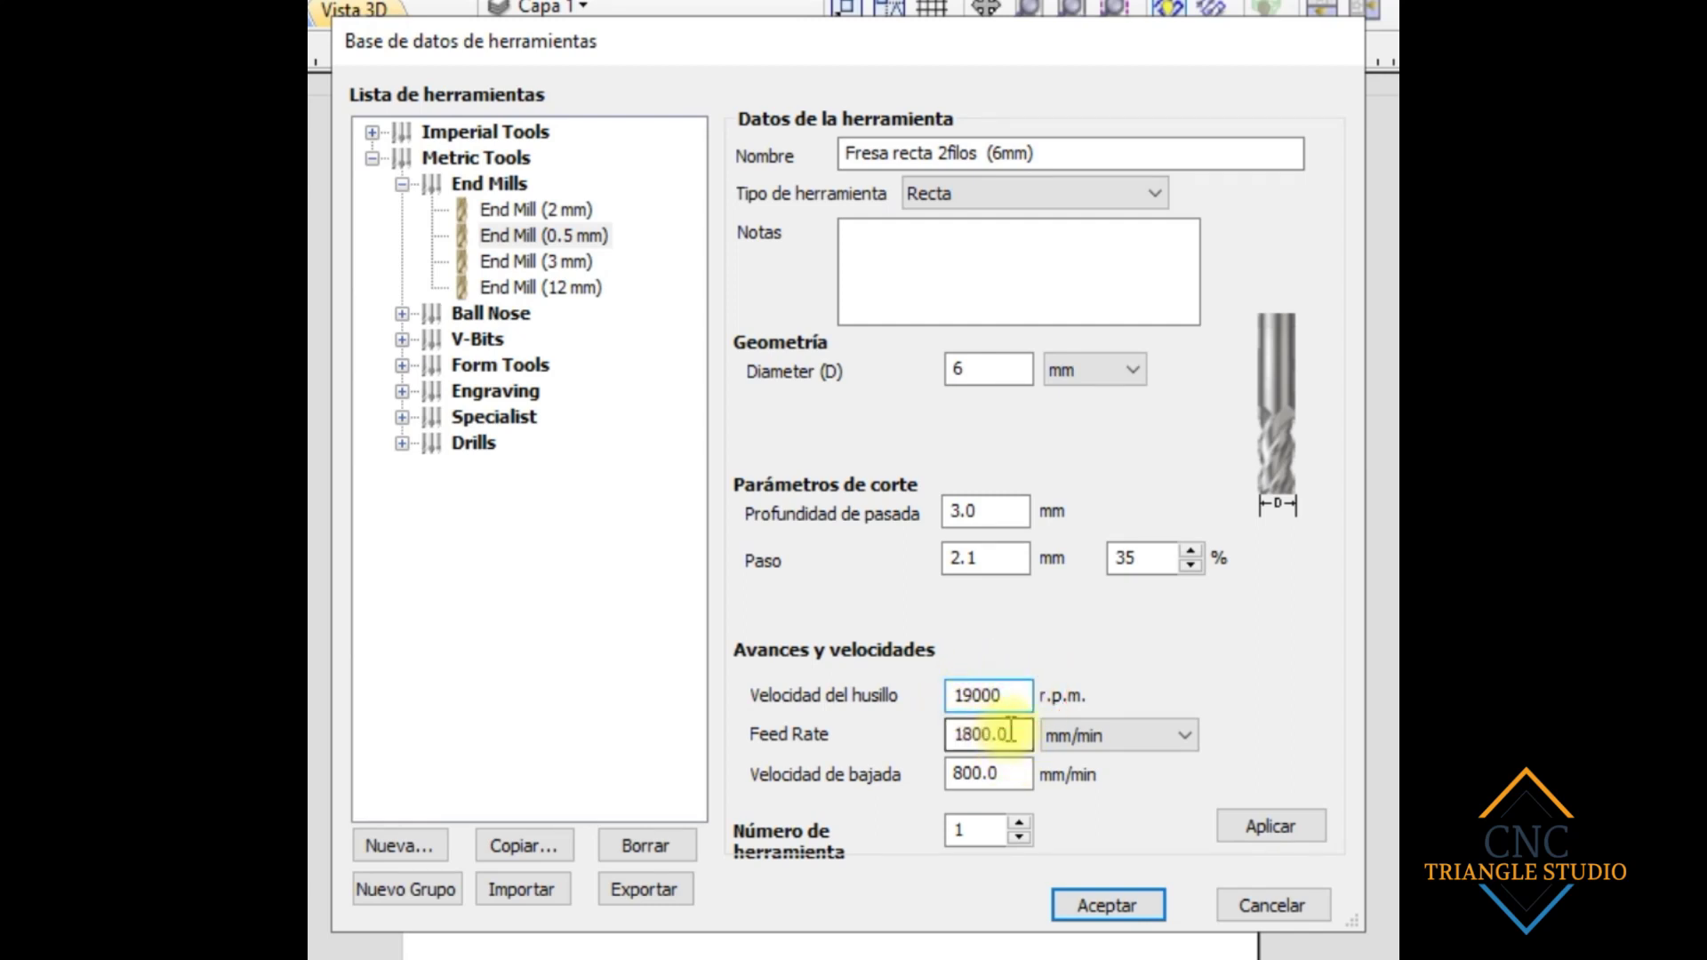
pyautogui.moveTo(956, 697); pyautogui.dragTo(1027, 769)
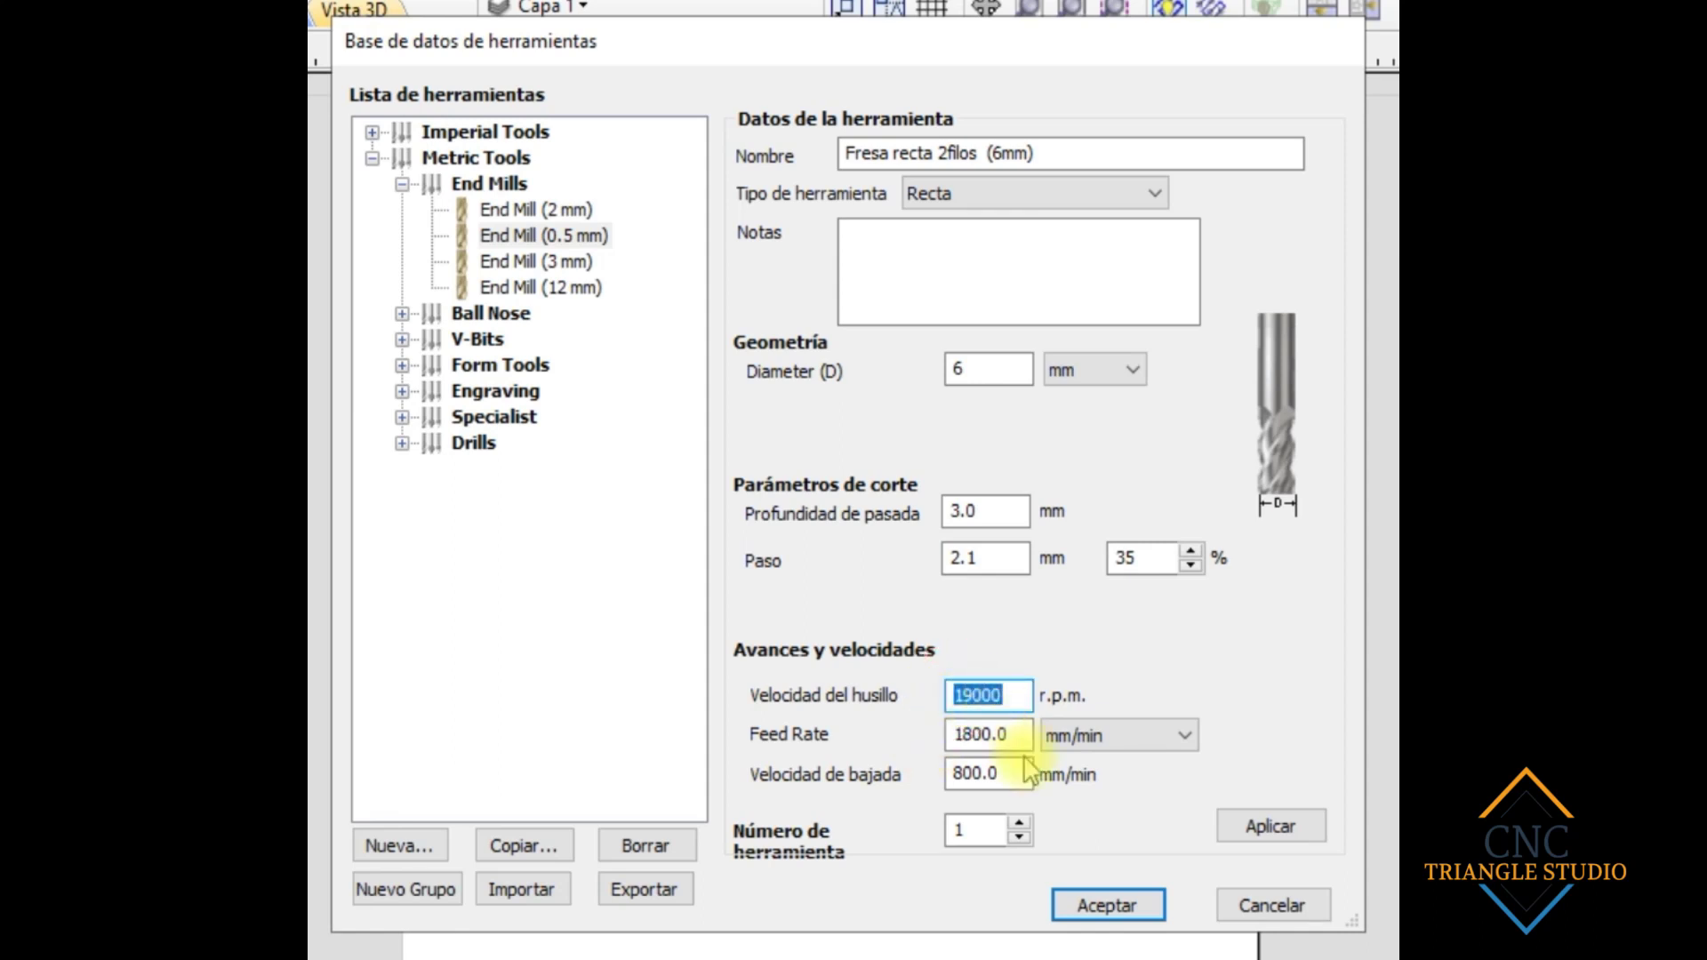
pyautogui.click(1022, 734)
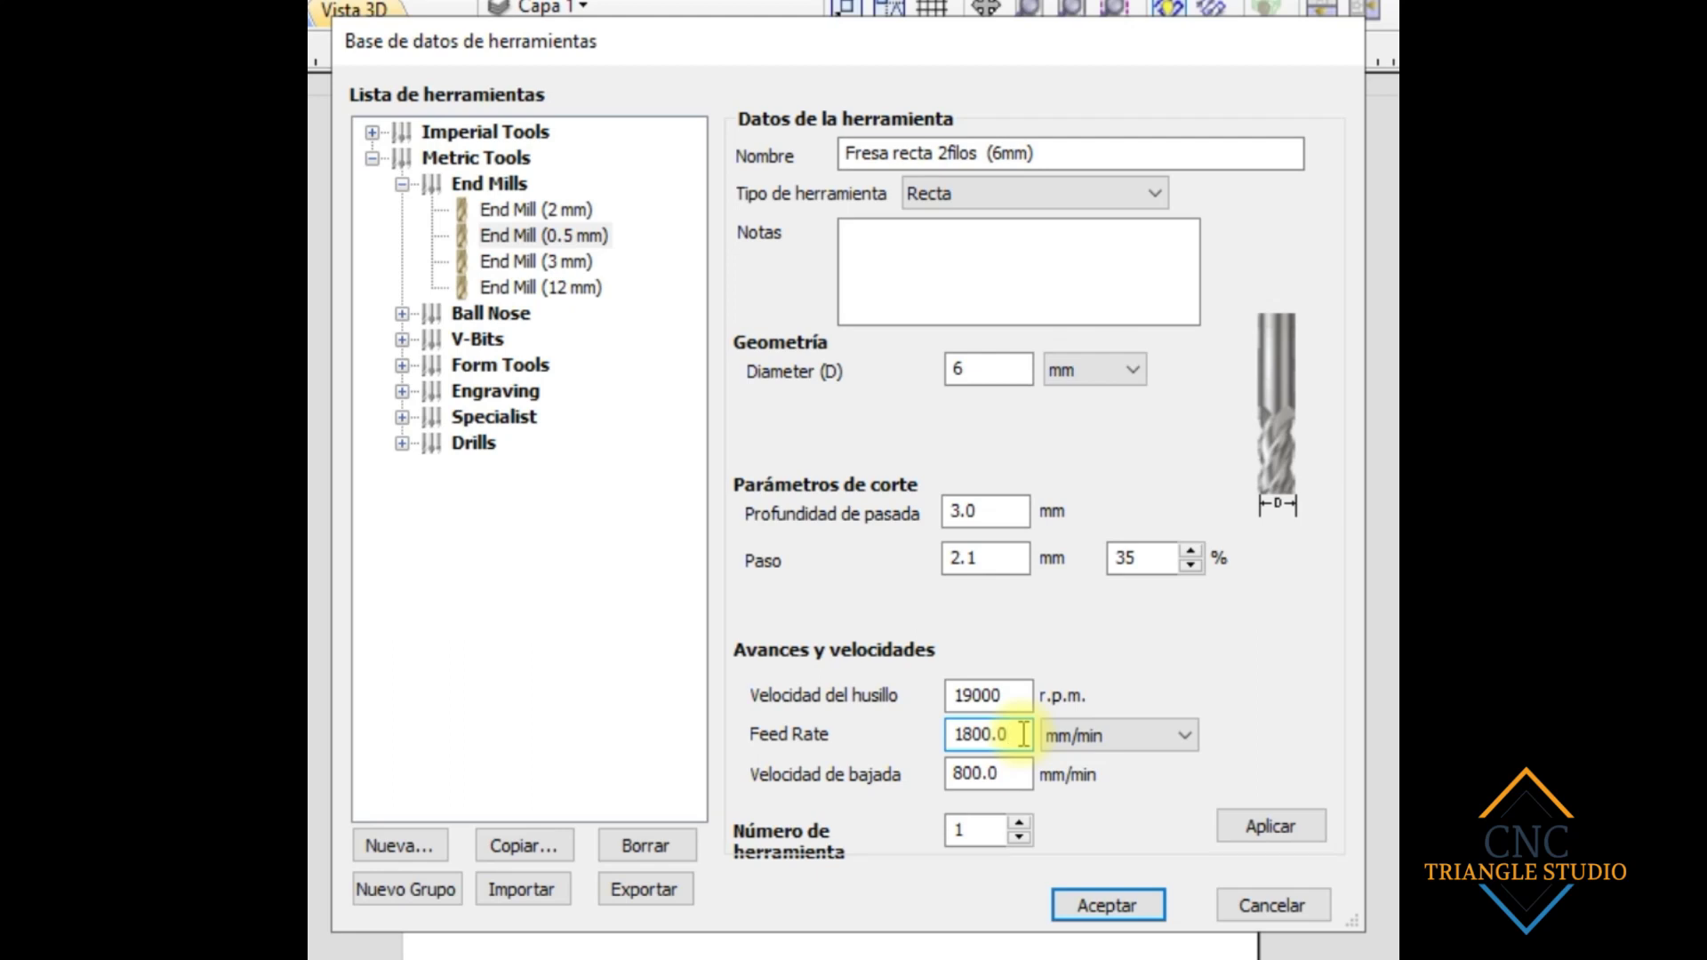
# Step: Try a Feed Rate of 2500 mm/min for the new 6 mm end mill
pyautogui.moveTo(1024, 735)
pyautogui.mouseDown()
pyautogui.moveTo(928, 718)
pyautogui.moveTo(998, 712)
pyautogui.moveTo(945, 715)
pyautogui.moveTo(1011, 730)
pyautogui.mouseUp()
pyautogui.moveTo(1021, 737); pyautogui.dragTo(923, 716)
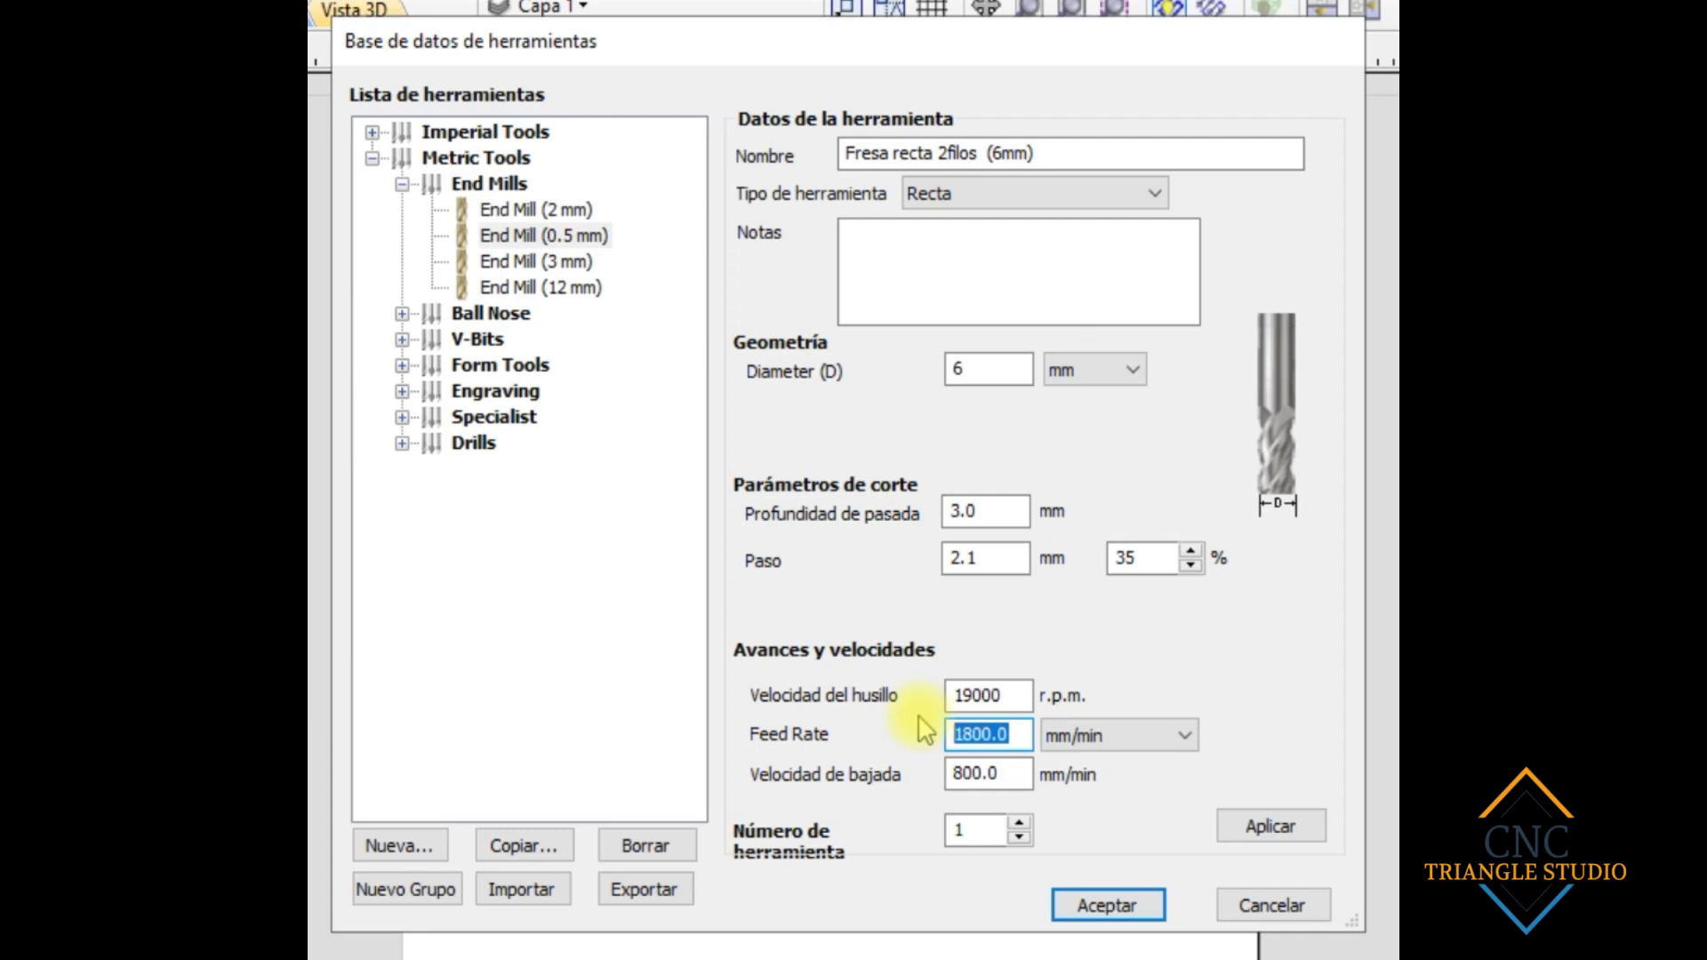
pyautogui.write('2500')
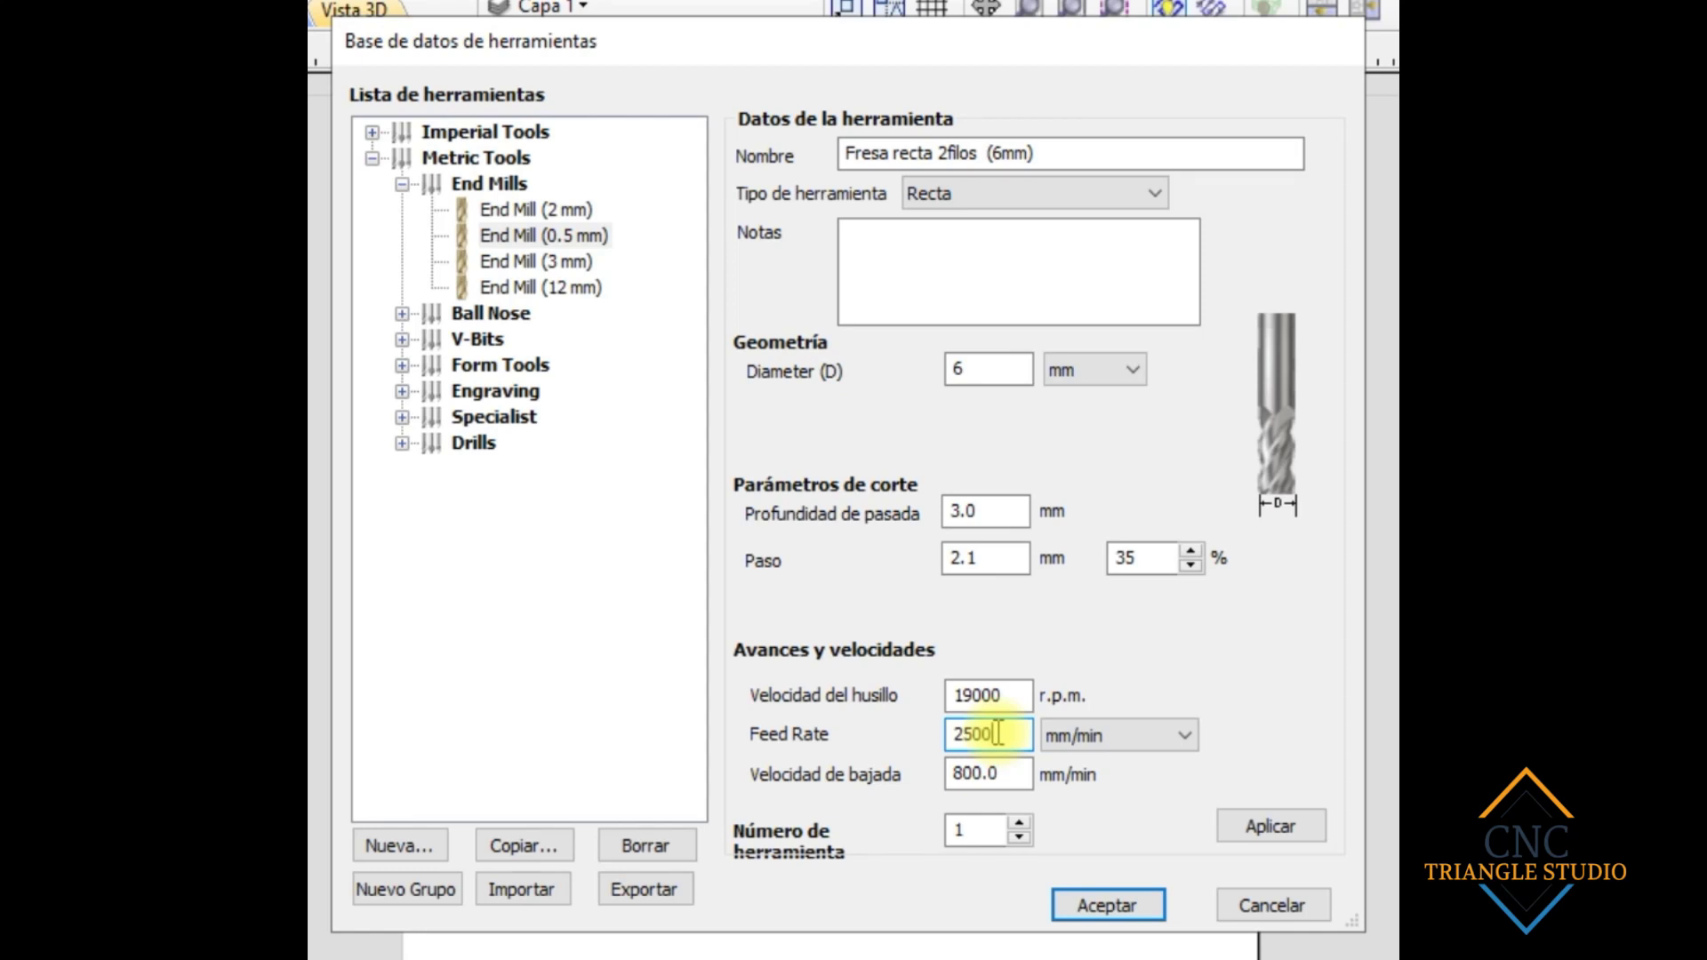
pyautogui.doubleClick(998, 734)
pyautogui.click(1011, 736)
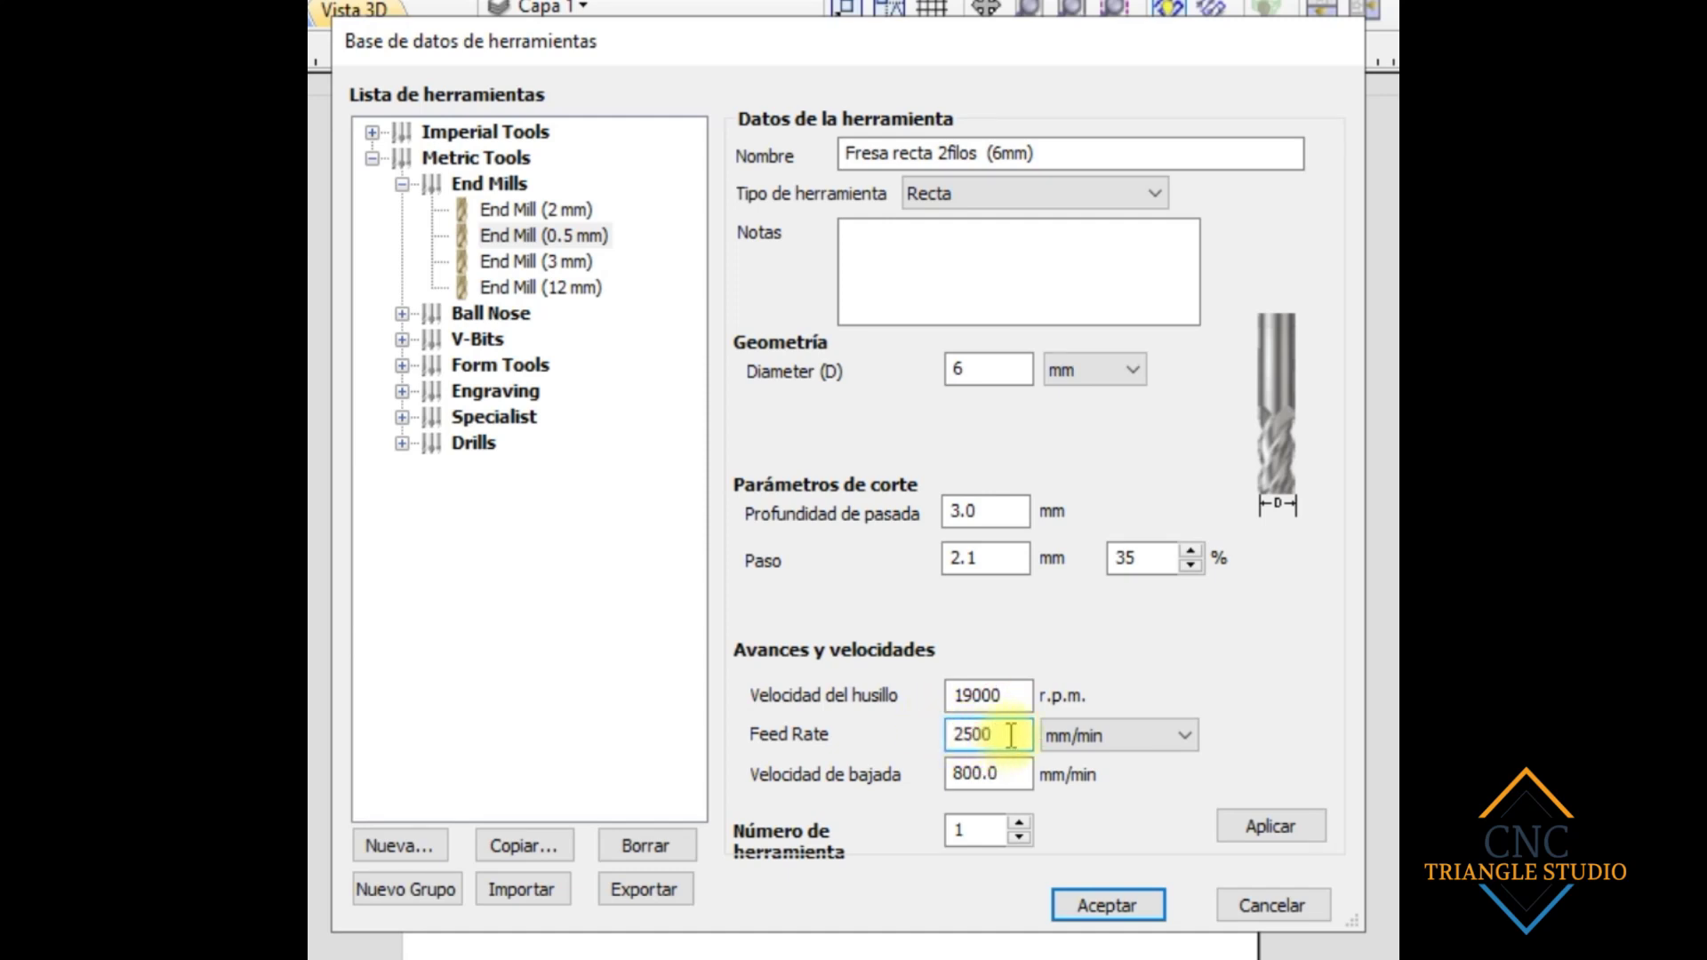
pyautogui.press('BackSpace')
pyautogui.press('BackSpace')
pyautogui.press('BackSpace')
pyautogui.press('BackSpace')
pyautogui.write('2500')
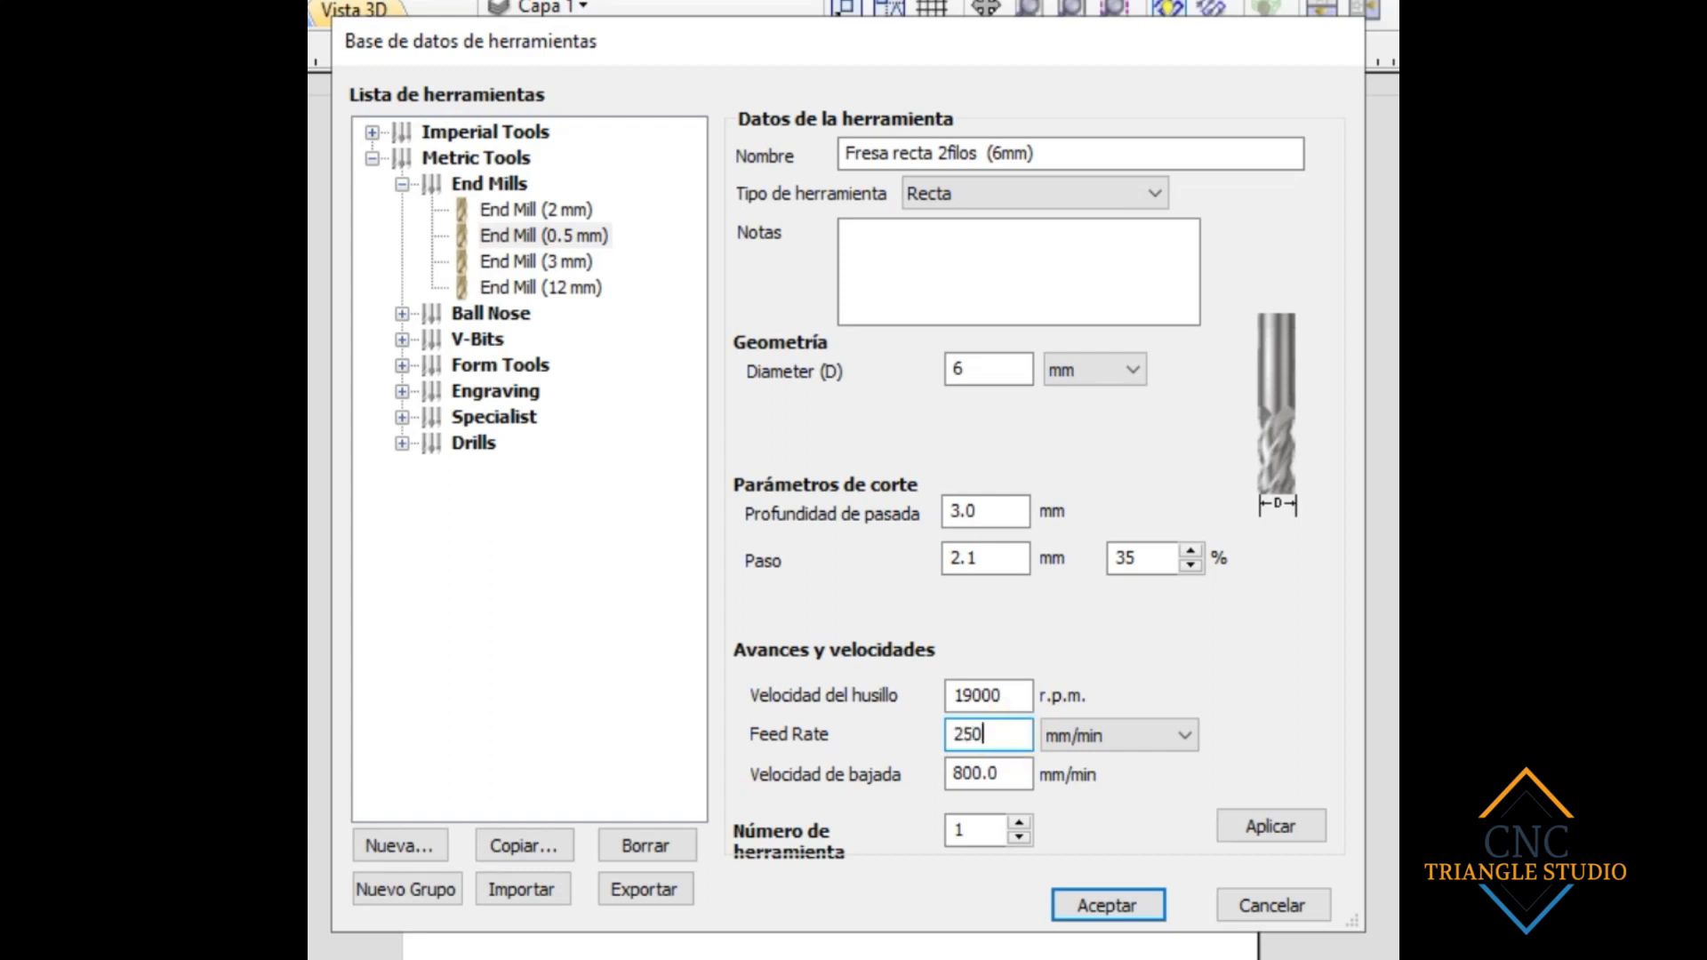
# Step: Try a lower Feed Rate of 1500 mm/min for the new end mill
pyautogui.press('BackSpace')
pyautogui.press('BackSpace')
pyautogui.press('BackSpace')
pyautogui.press('BackSpace')
pyautogui.write('1500')
# Step: Switch the Feed Rate units to mm/seg to check the converted feed and plunge values
pyautogui.click(1107, 734)
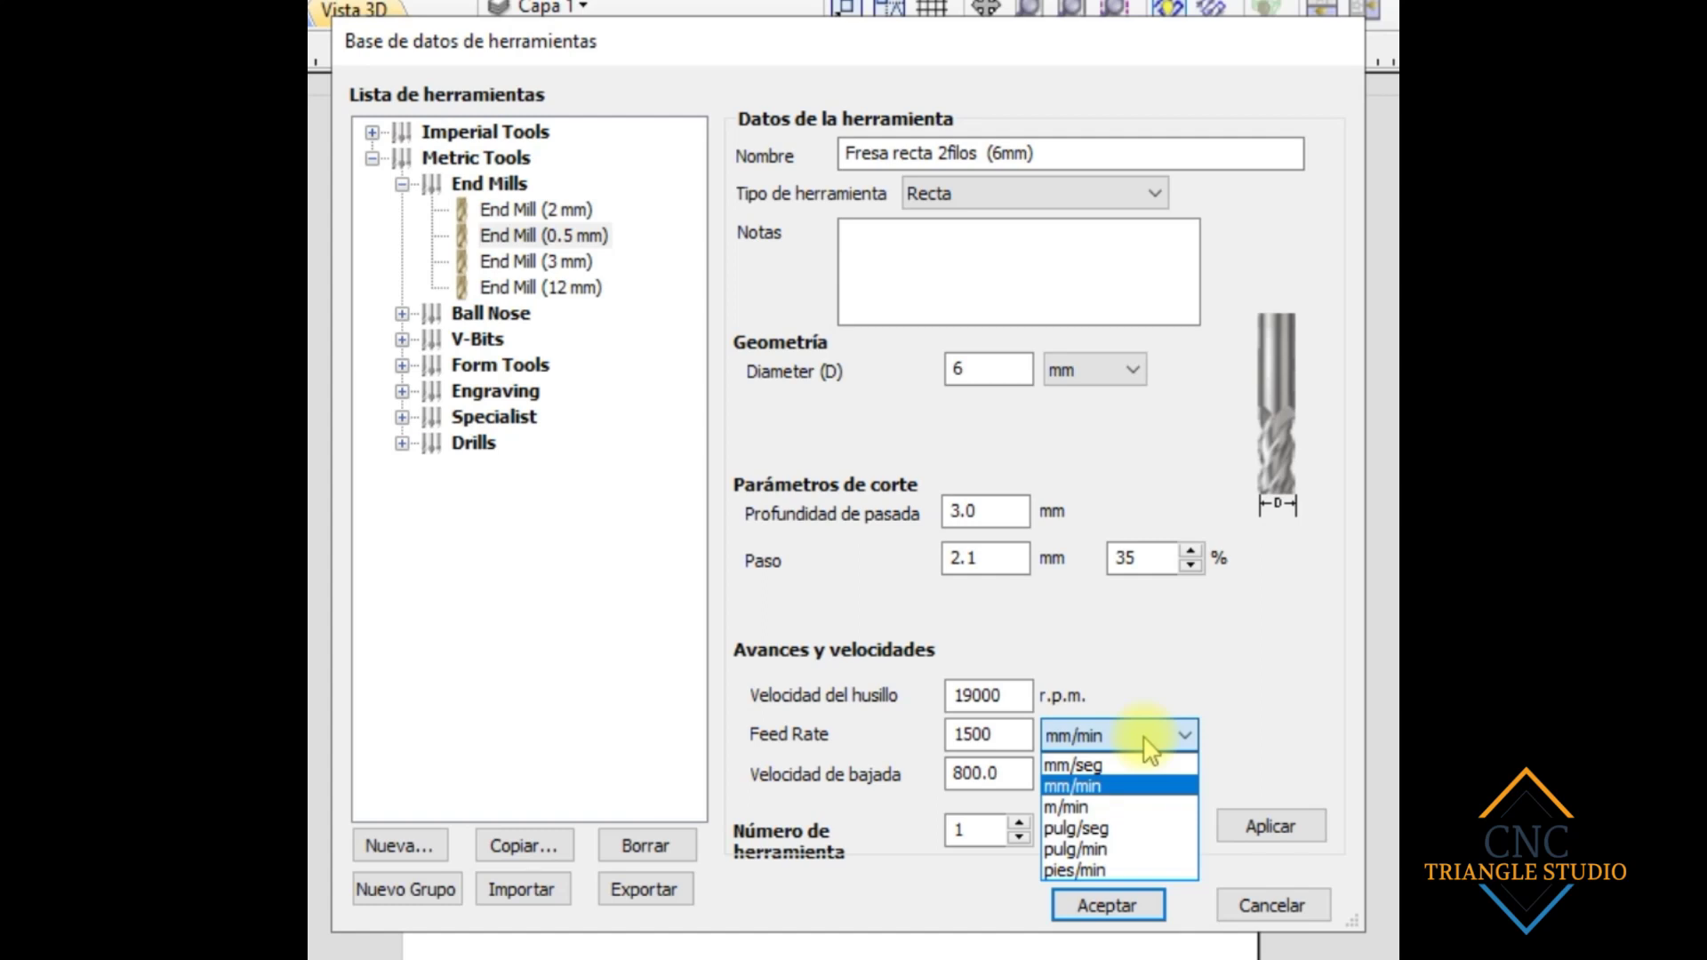
pyautogui.click(1146, 738)
pyautogui.click(1145, 738)
pyautogui.click(1089, 764)
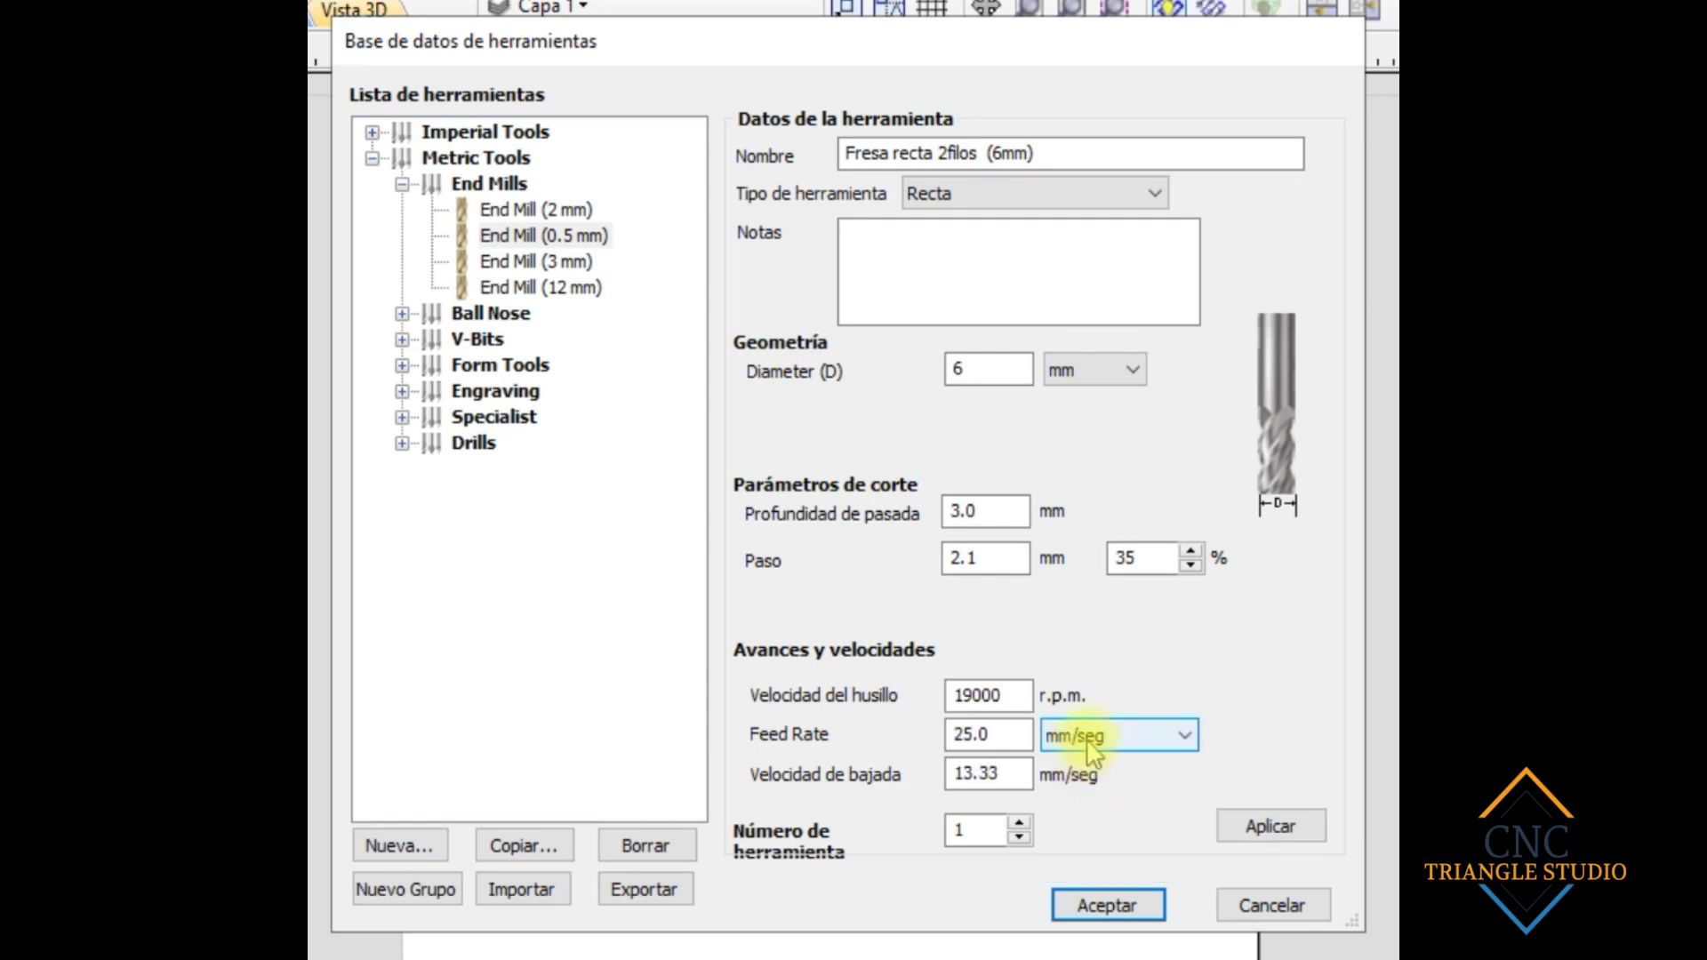
pyautogui.click(1092, 752)
# Step: Try a Feed Rate of 1500 mm/seg and convert it to mm/min to compare the values
pyautogui.click(975, 736)
pyautogui.moveTo(976, 735); pyautogui.dragTo(945, 728)
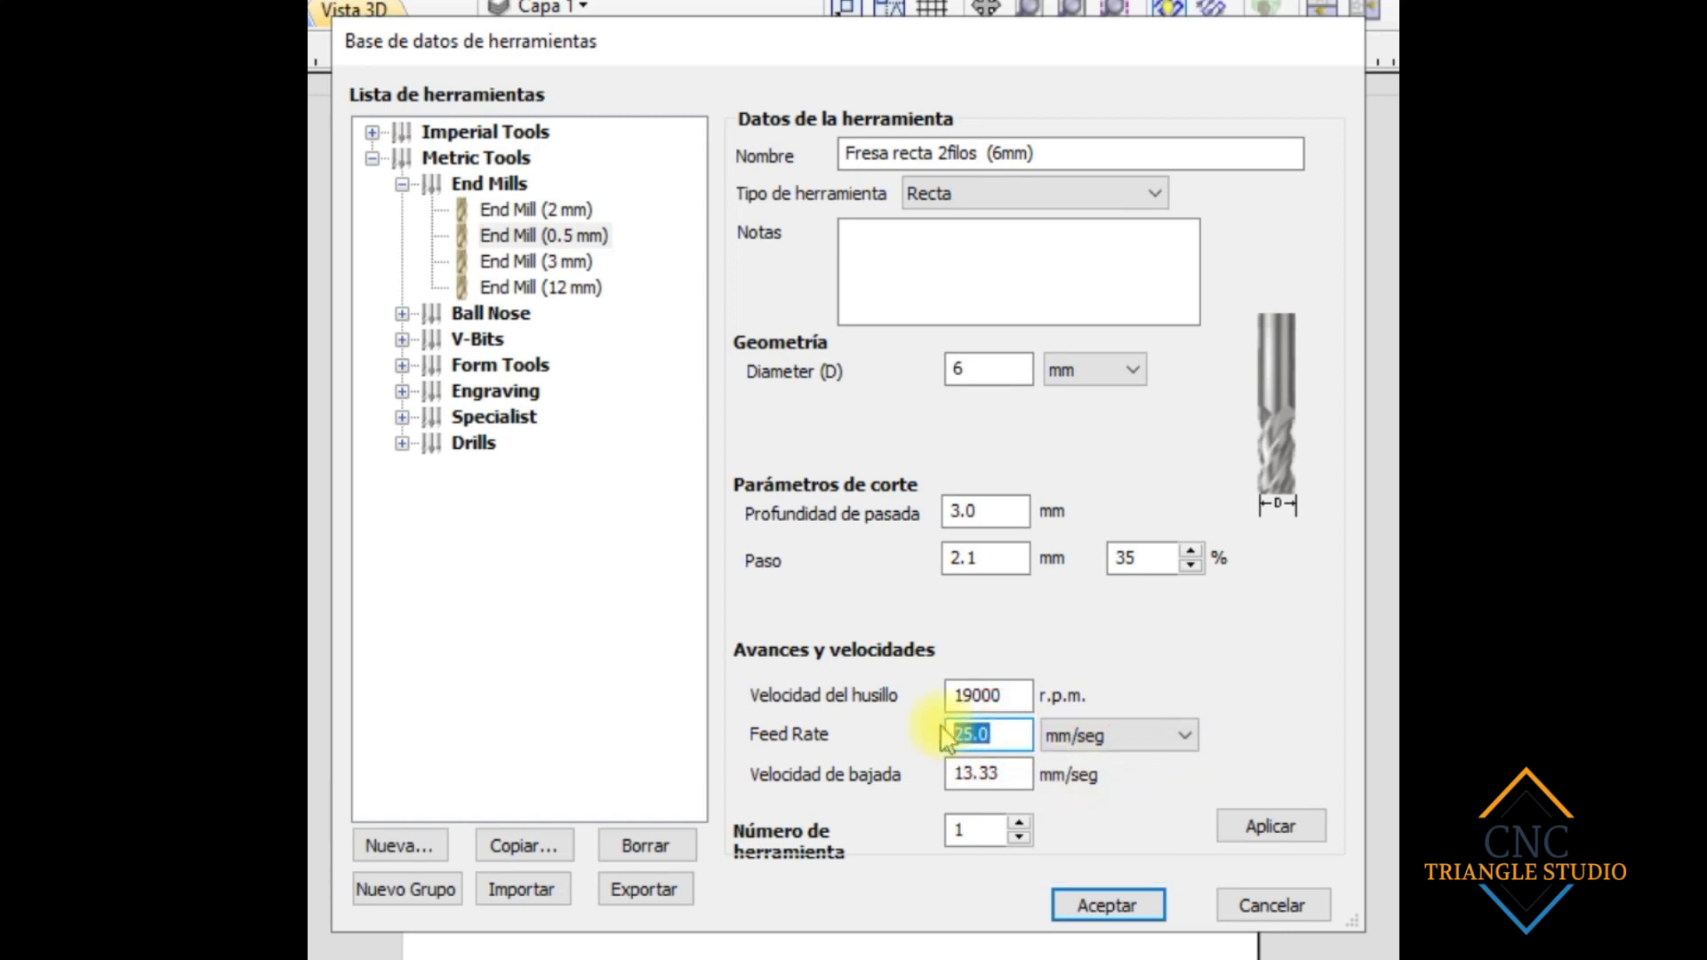
pyautogui.write('1500')
pyautogui.click(1060, 738)
pyautogui.click(1059, 736)
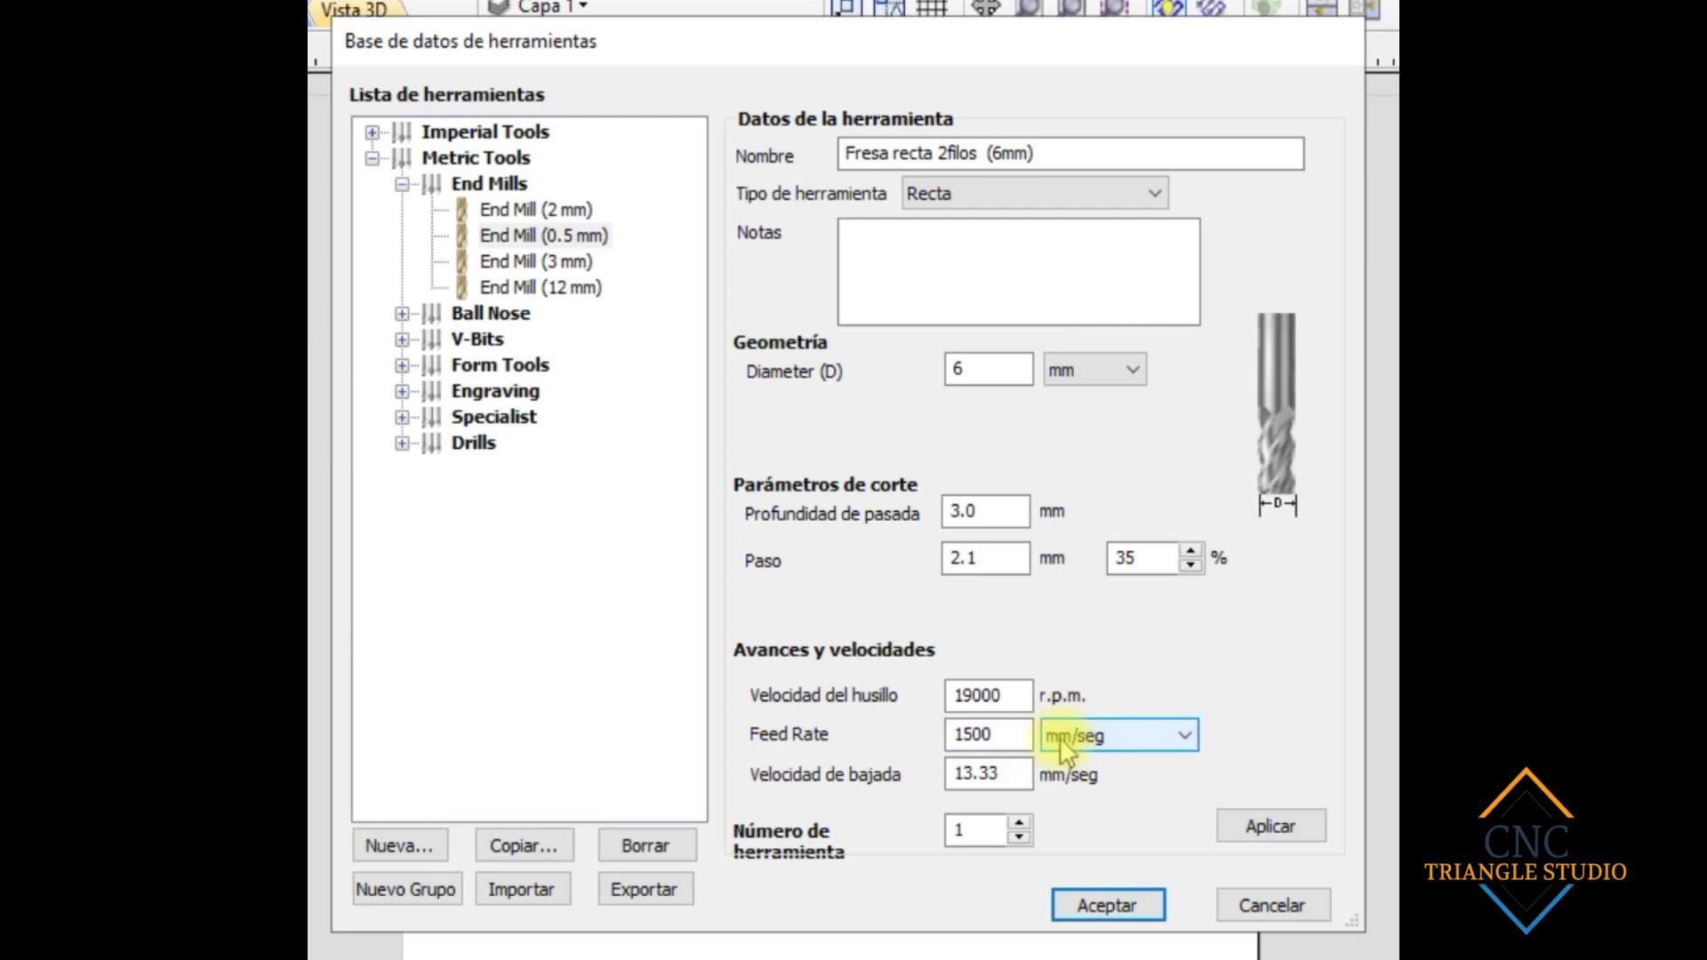
pyautogui.click(1061, 740)
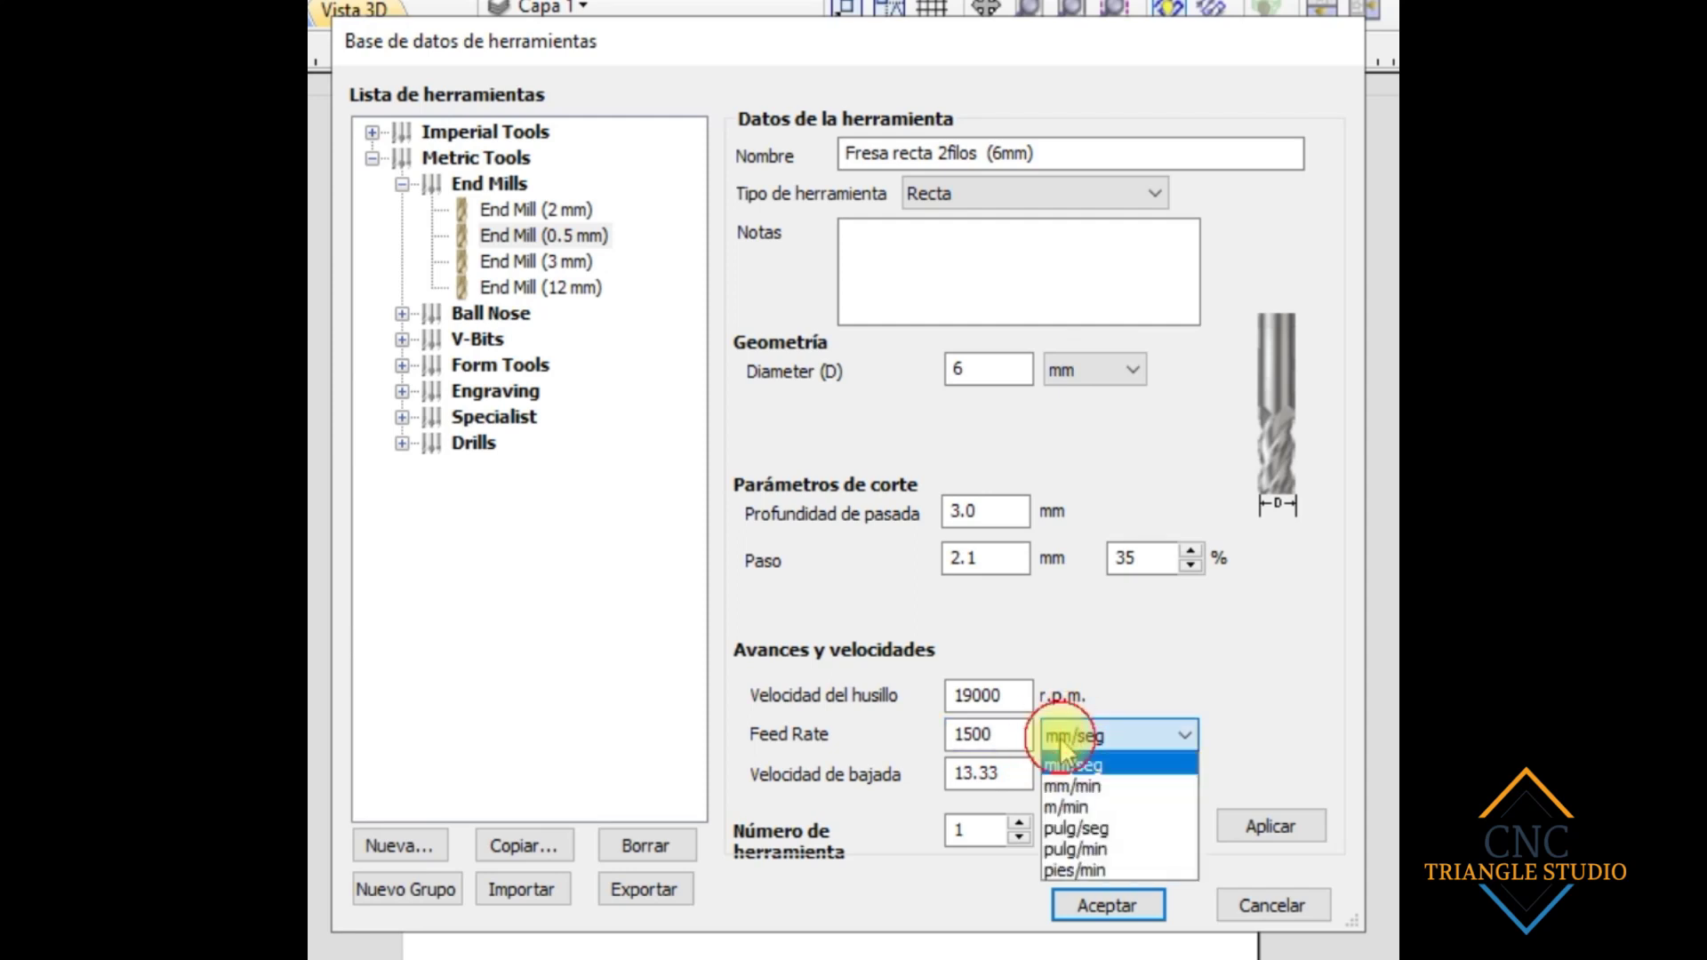
pyautogui.click(1095, 805)
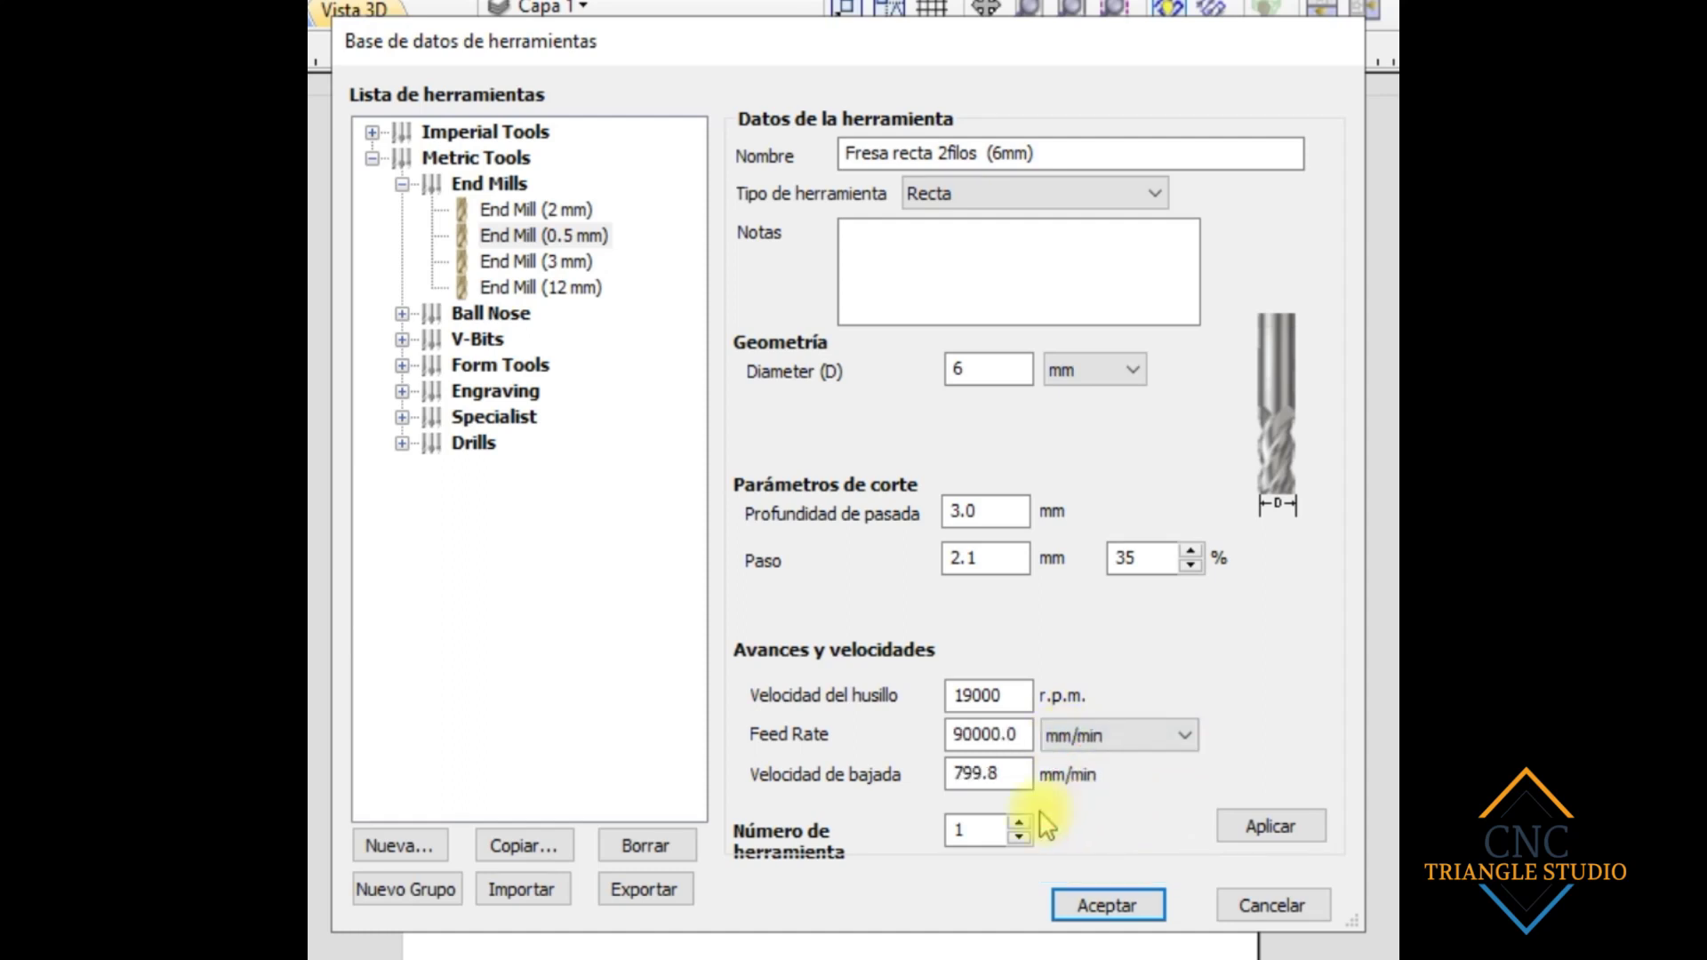
# Step: Convert the Feed Rate back to mm/seg, then return its units to mm/min
pyautogui.moveTo(1023, 736); pyautogui.dragTo(930, 723)
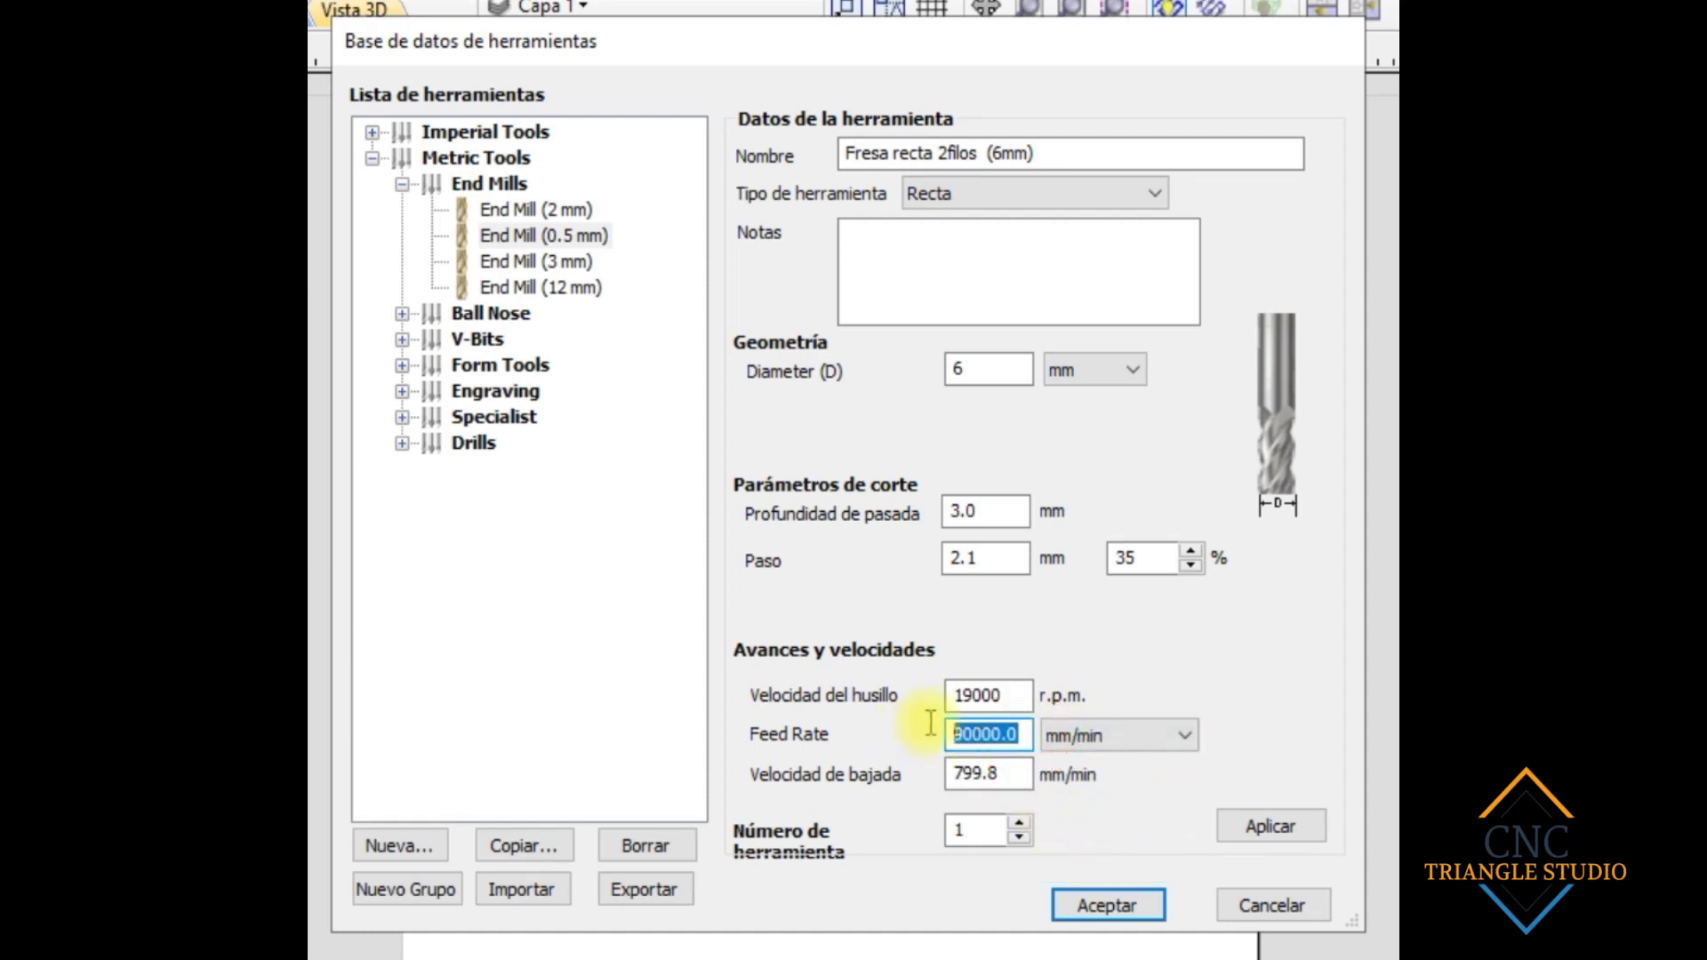
pyautogui.click(1118, 737)
pyautogui.click(1122, 761)
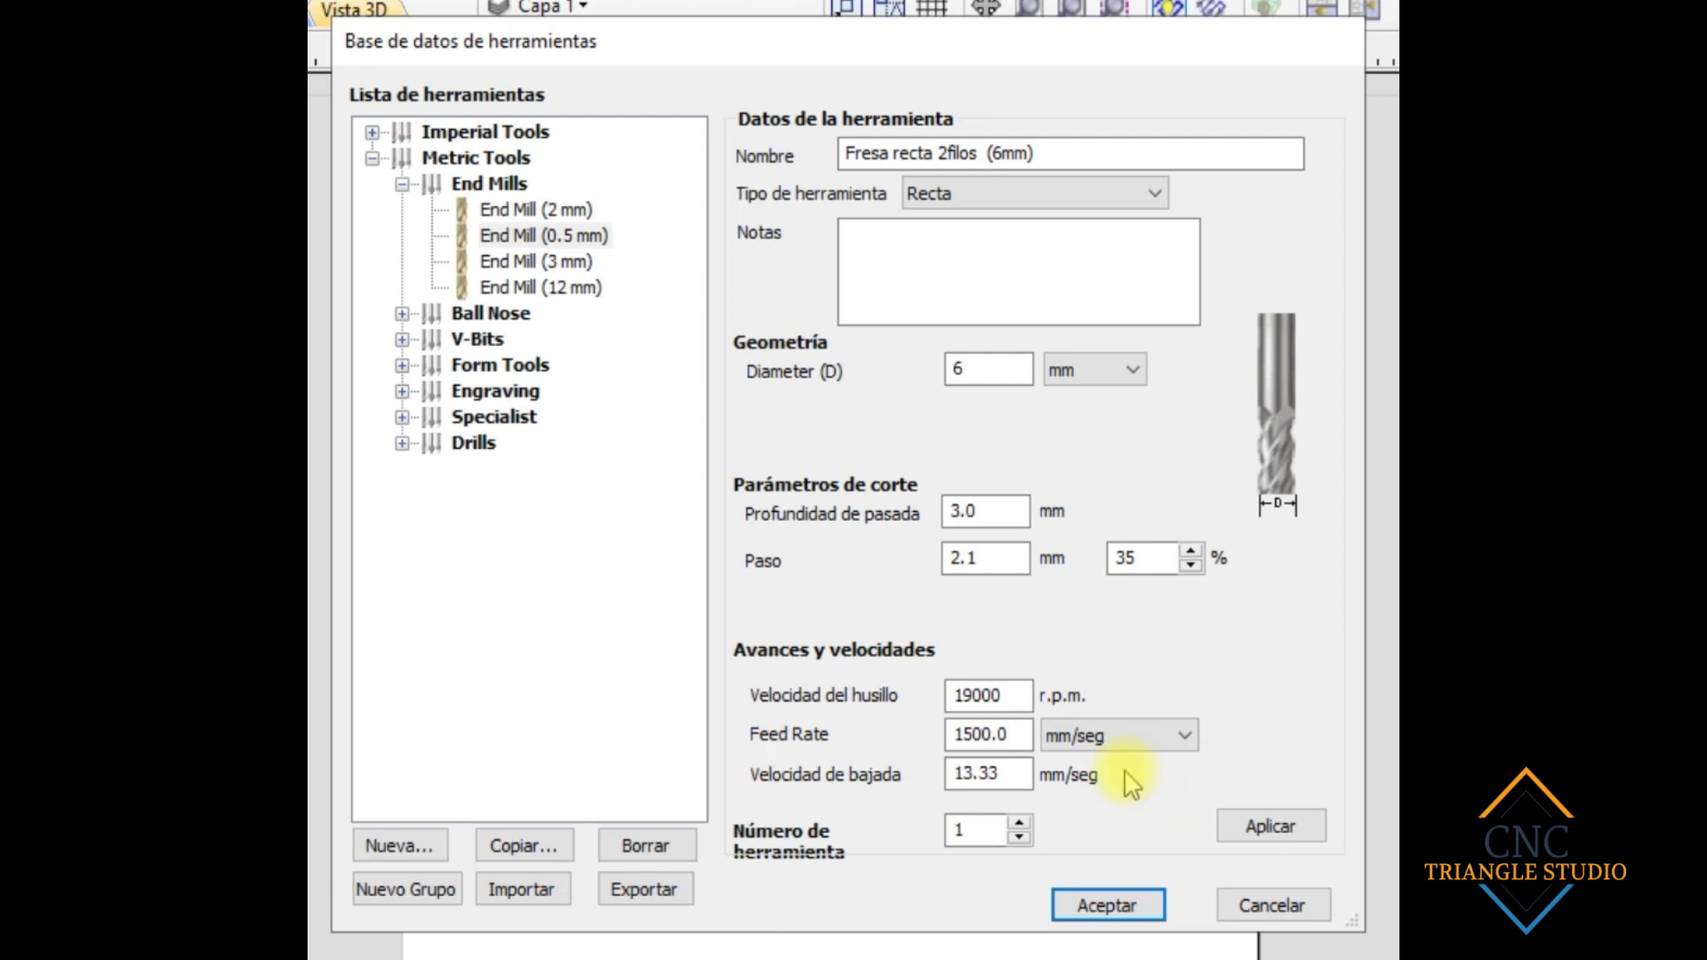
pyautogui.click(1080, 740)
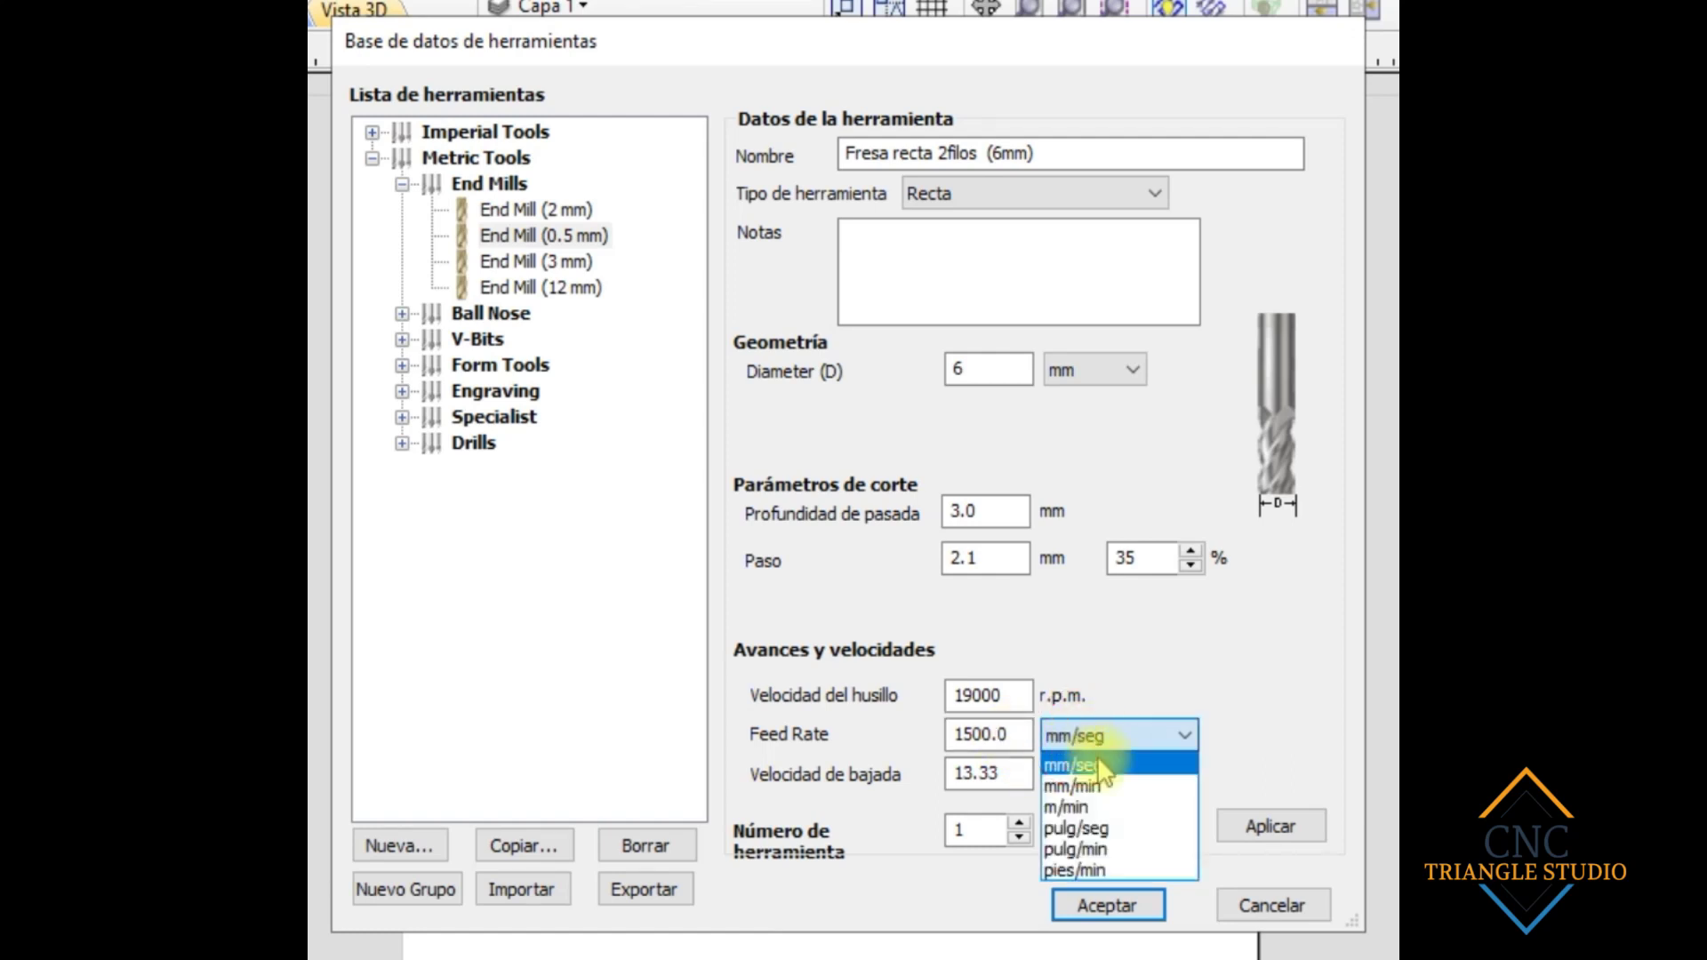
pyautogui.click(1076, 786)
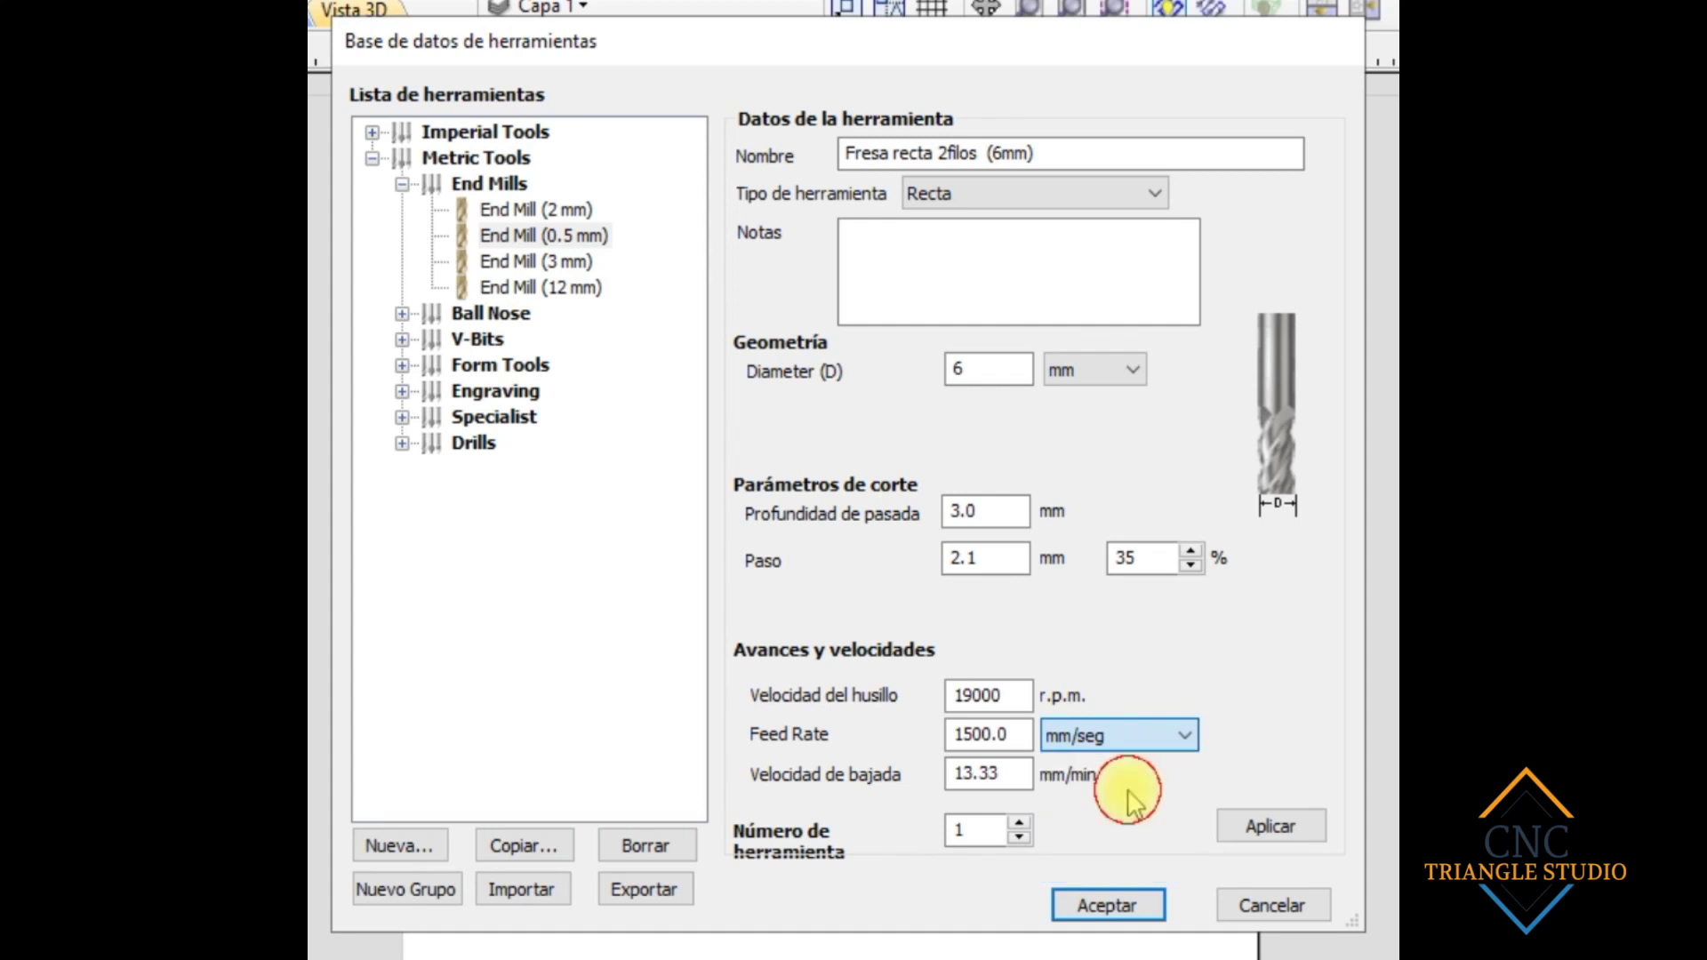
# Step: Set the Feed Rate of the new end mill to 1500 mm/min
pyautogui.doubleClick(1025, 732)
pyautogui.write('15')
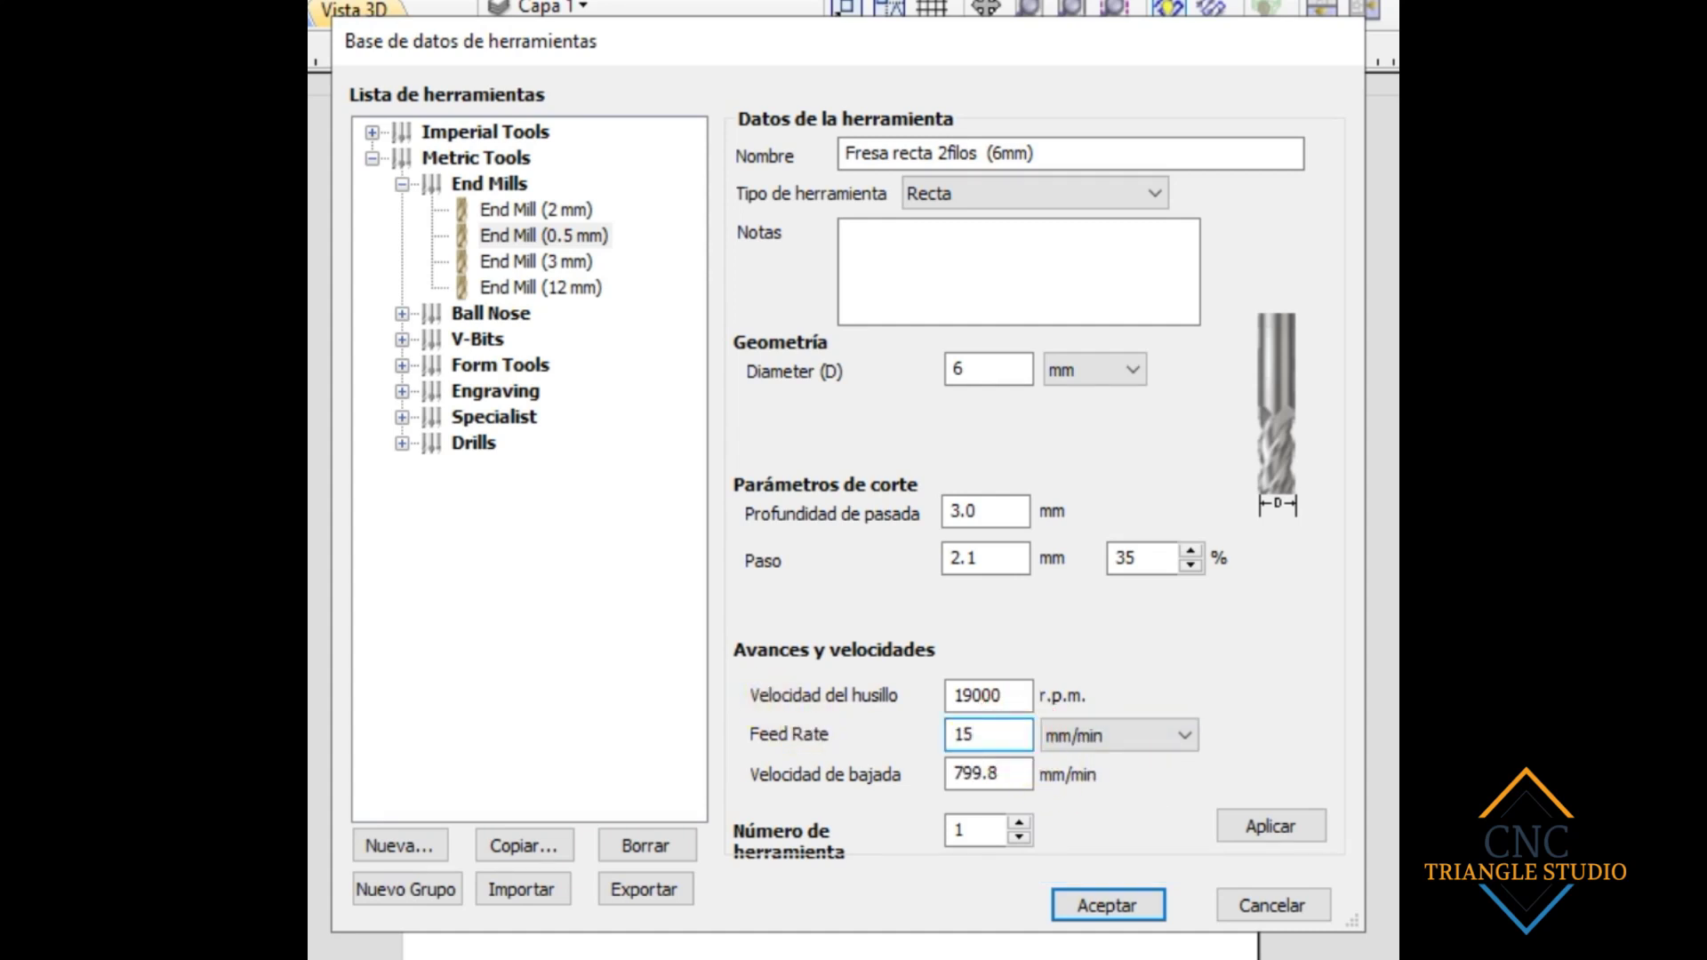
pyautogui.press('BackSpace')
pyautogui.press('BackSpace')
pyautogui.write('2')
pyautogui.press('BackSpace')
pyautogui.write('1500')
# Step: Try a plunge rate (Velocidad de bajada) of 420 mm/min, then clear the value
pyautogui.click(1011, 765)
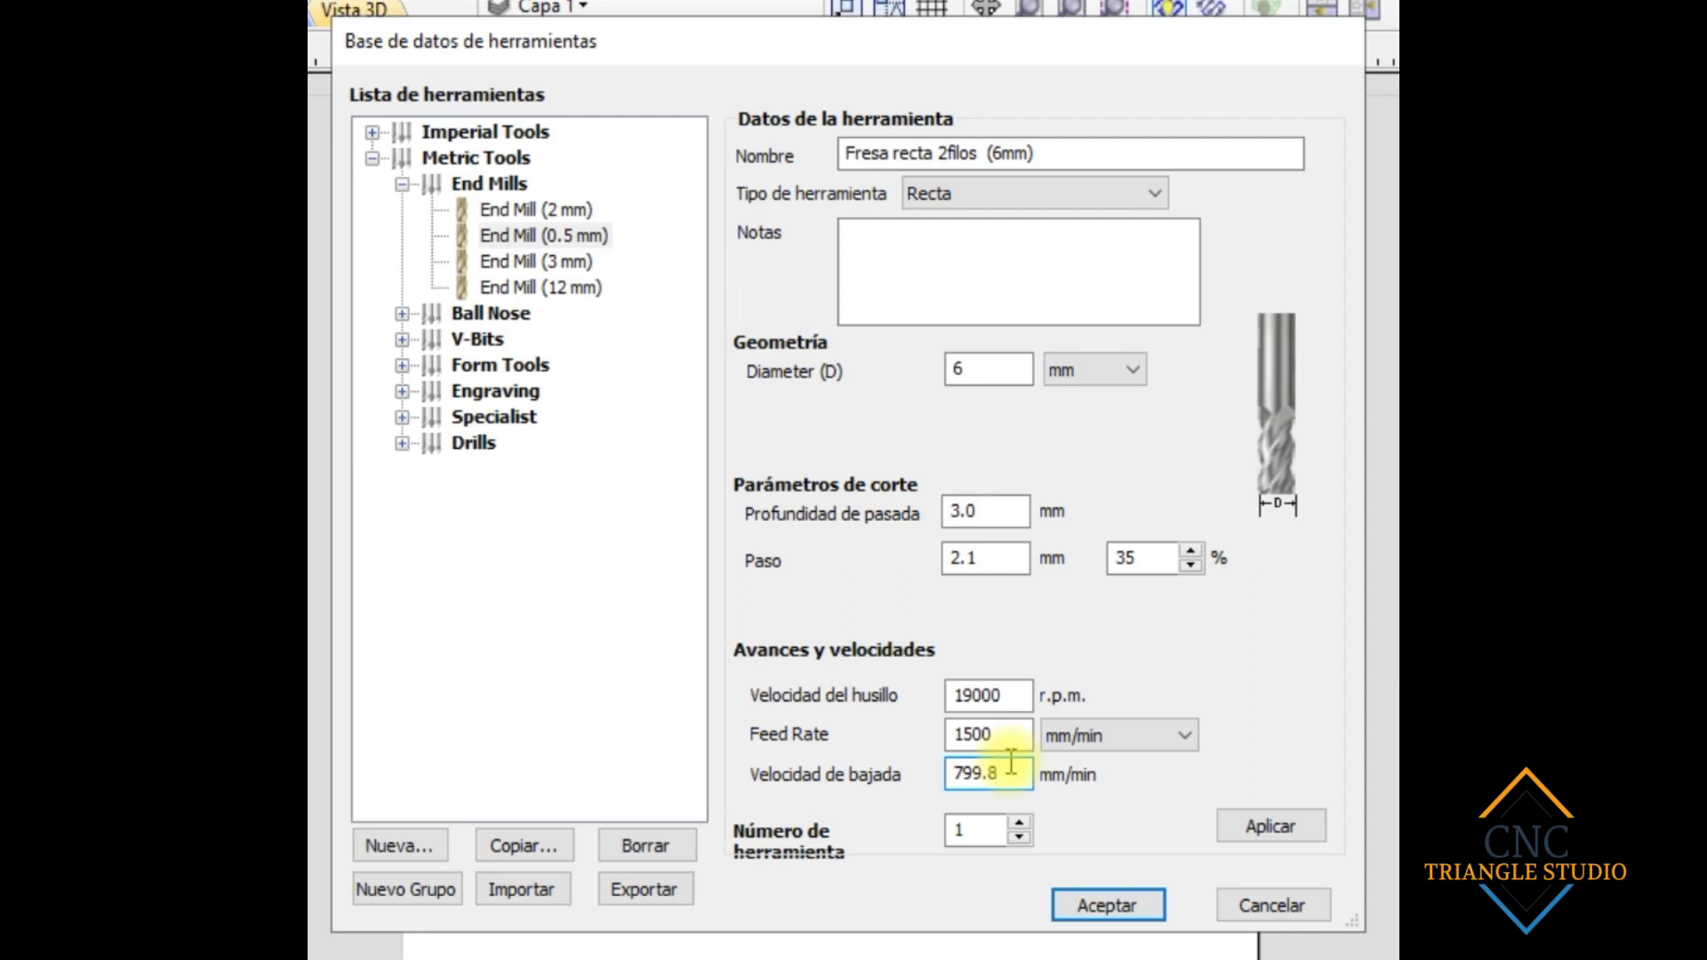
pyautogui.doubleClick(1001, 770)
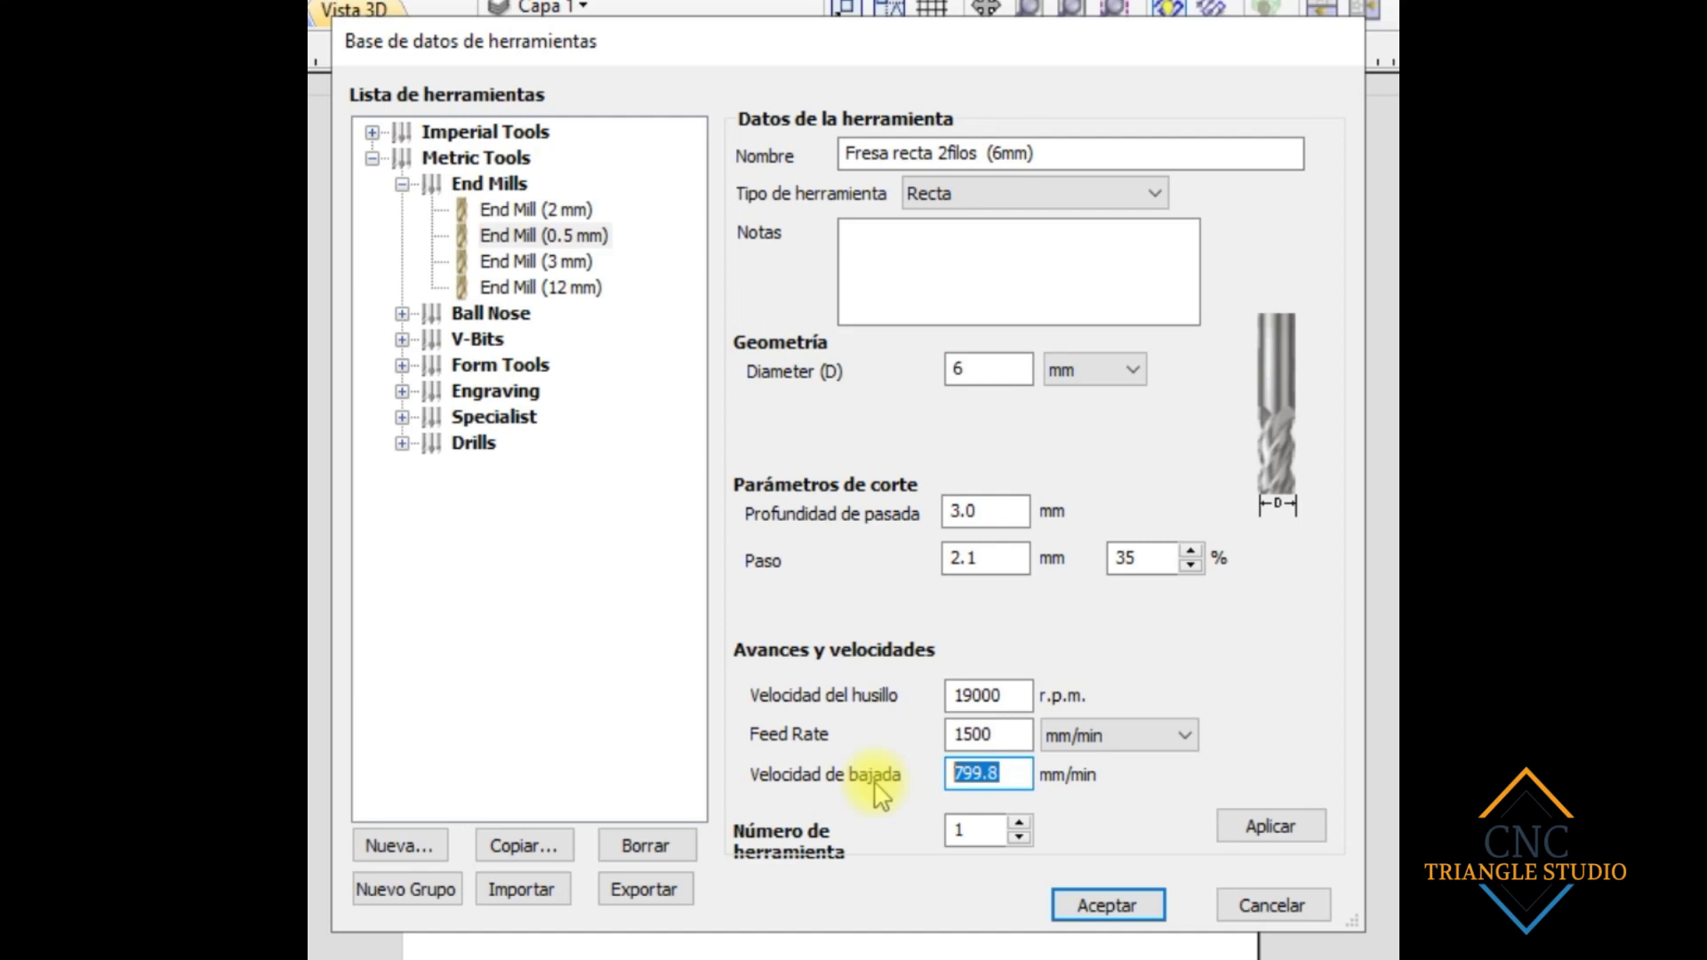
pyautogui.moveTo(1001, 781); pyautogui.dragTo(951, 760)
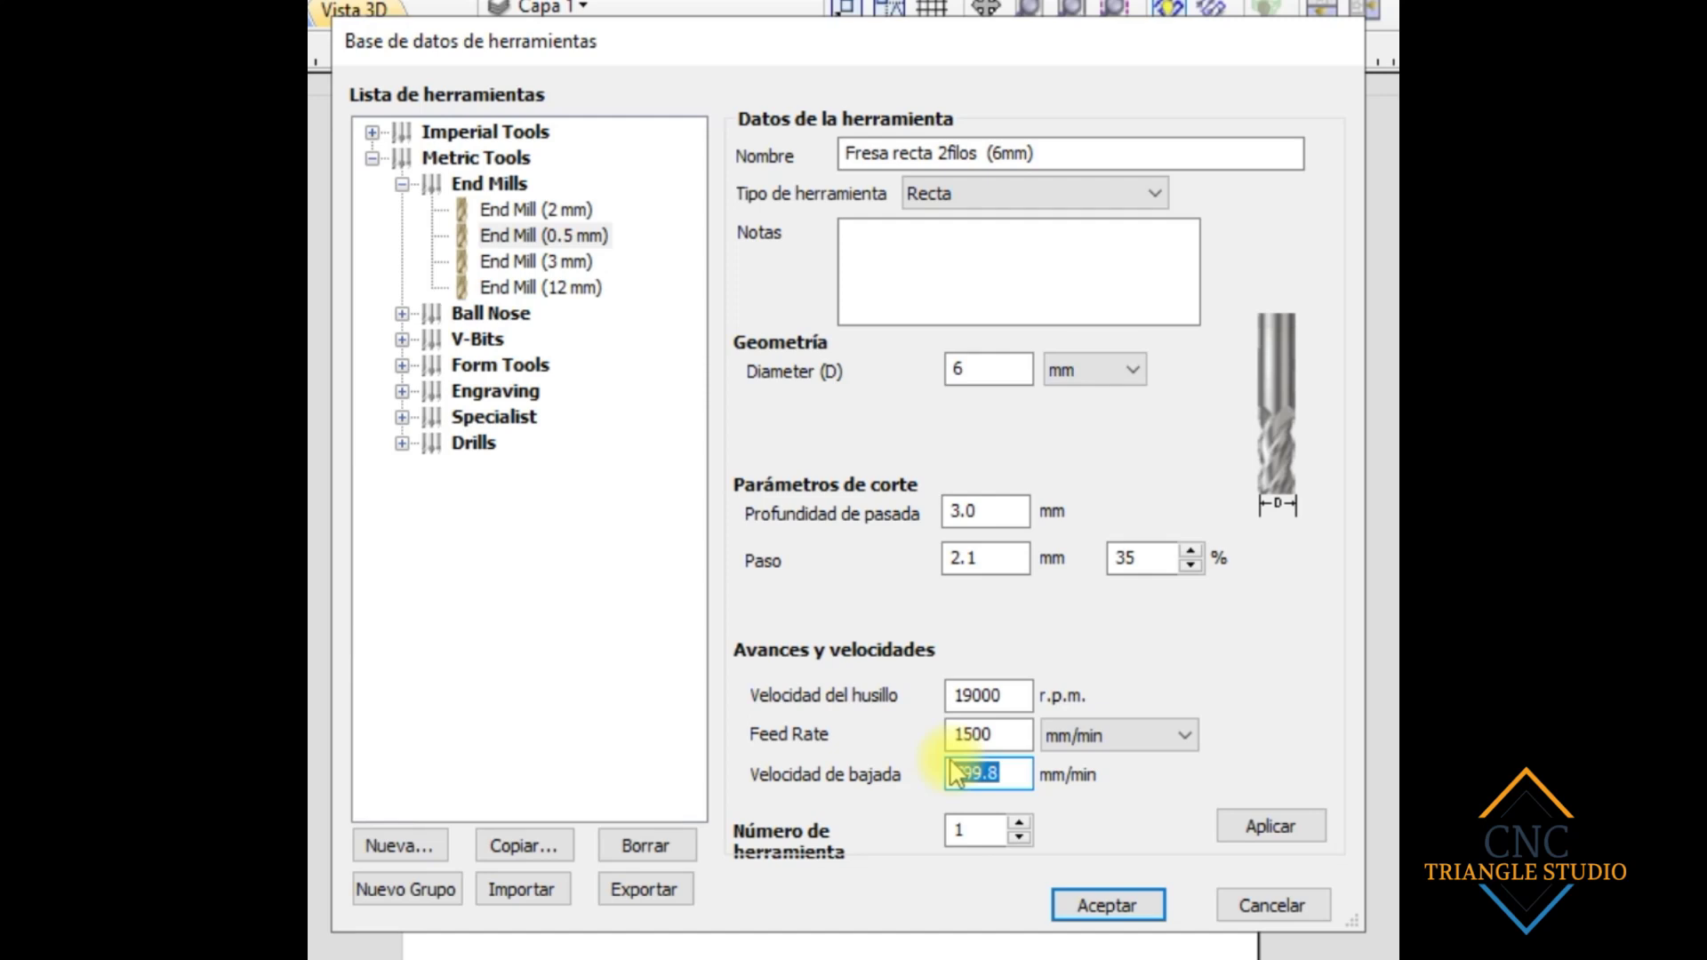
pyautogui.write('420')
pyautogui.press('BackSpace')
pyautogui.press('BackSpace')
pyautogui.press('BackSpace')
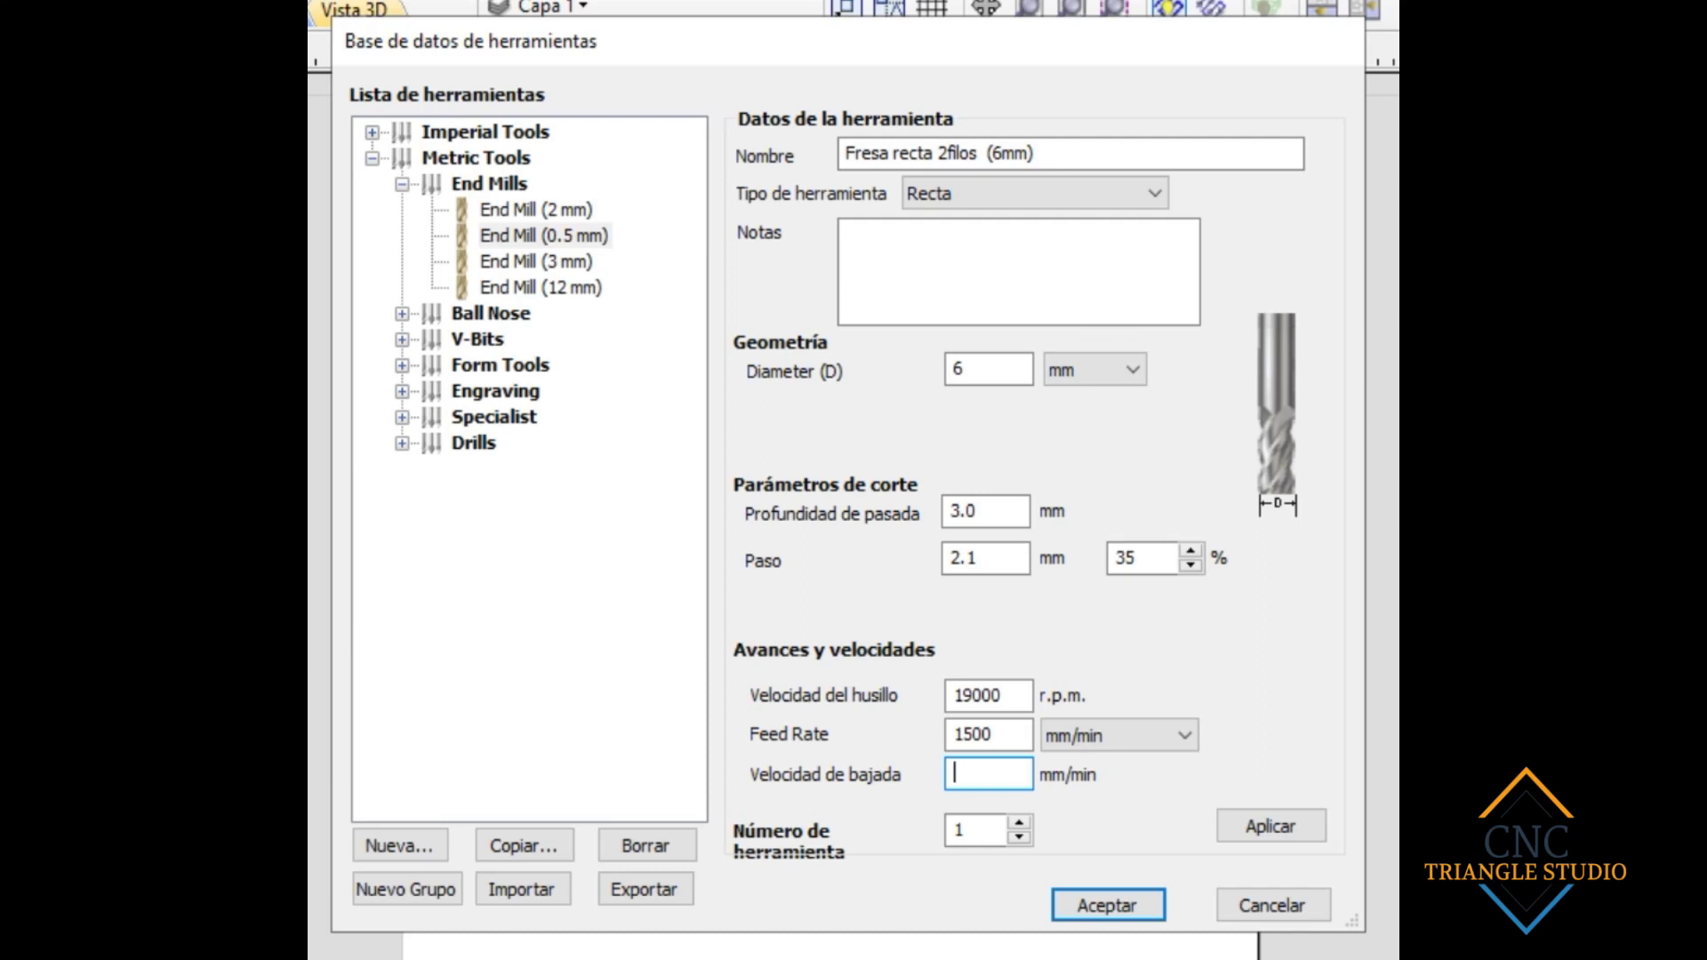
# Step: Try plunge rates (Velocidad de bajada) of 1200 and 800 mm/min, clearing each value
pyautogui.write('1200')
pyautogui.press('BackSpace')
pyautogui.press('BackSpace')
pyautogui.press('BackSpace')
pyautogui.press('BackSpace')
pyautogui.write('800')
pyautogui.press('BackSpace')
pyautogui.press('BackSpace')
pyautogui.press('BackSpace')
# Step: Set the plunge rate (Velocidad de bajada) of the new end mill to 1200 mm/min
pyautogui.write('1200')
pyautogui.press('BackSpace')
pyautogui.press('BackSpace')
pyautogui.press('BackSpace')
pyautogui.press('BackSpace')
pyautogui.write('80')
pyautogui.press('BackSpace')
pyautogui.press('BackSpace')
pyautogui.write('1200')
# Step: Try other tool numbers, set Número de herramienta to 1, and apply the new end mill's data to the tool list
pyautogui.doubleClick(959, 829)
pyautogui.click(975, 836)
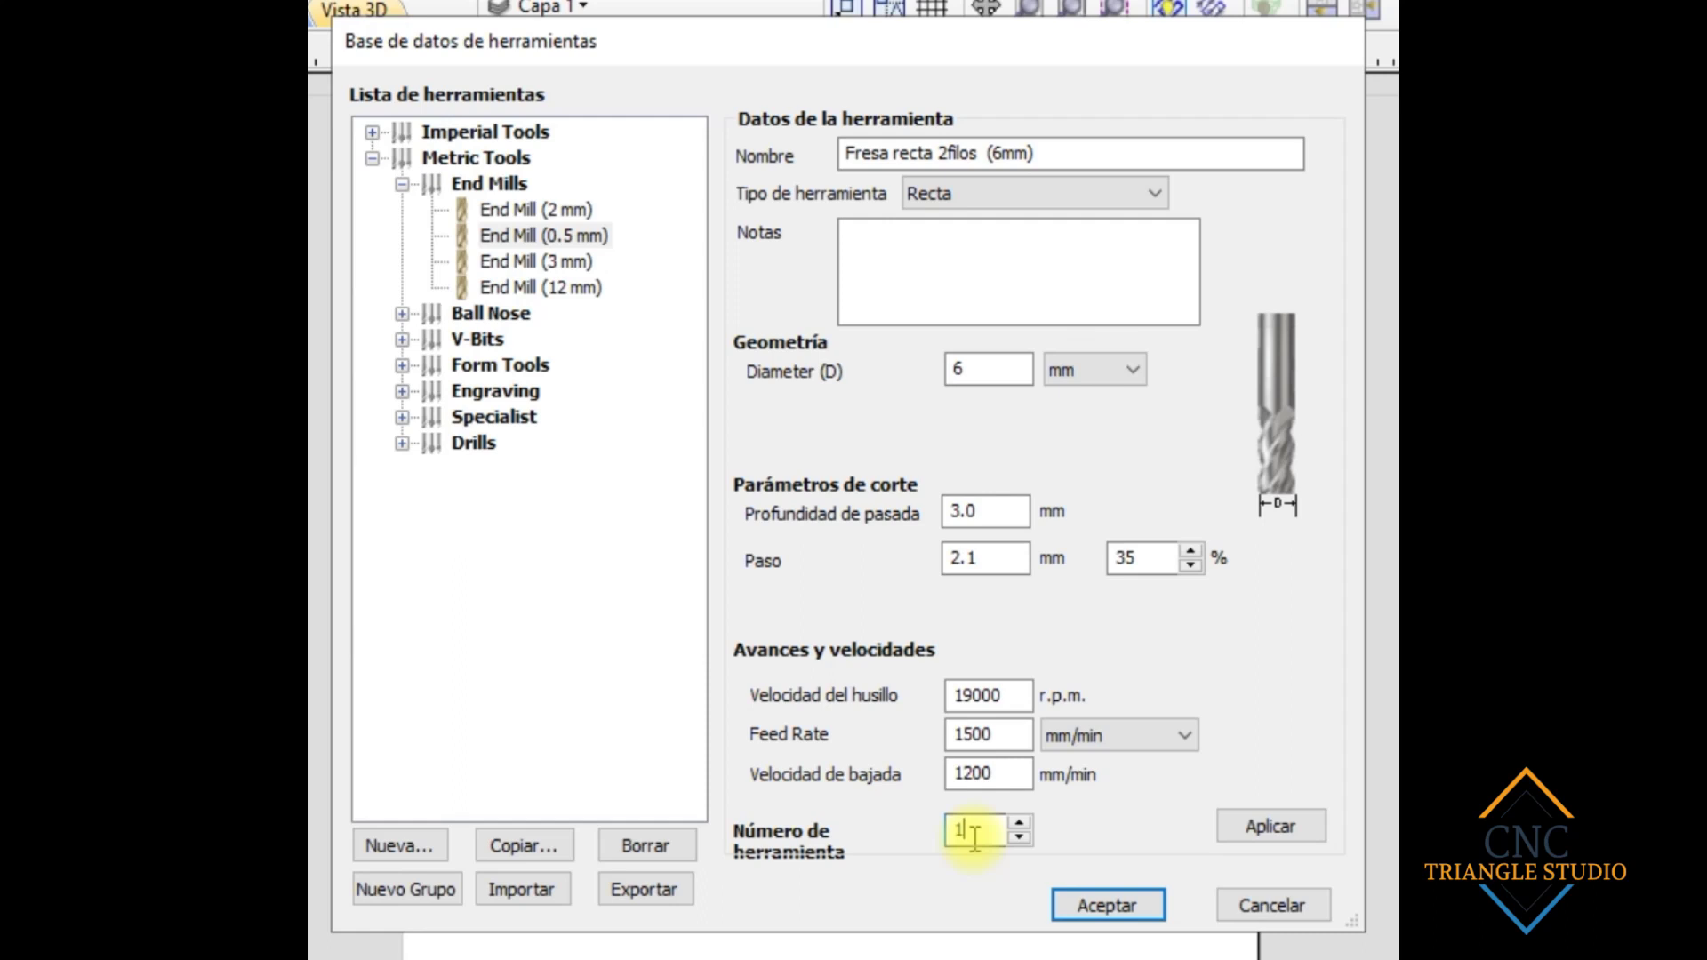
pyautogui.click(1020, 823)
pyautogui.click(1020, 822)
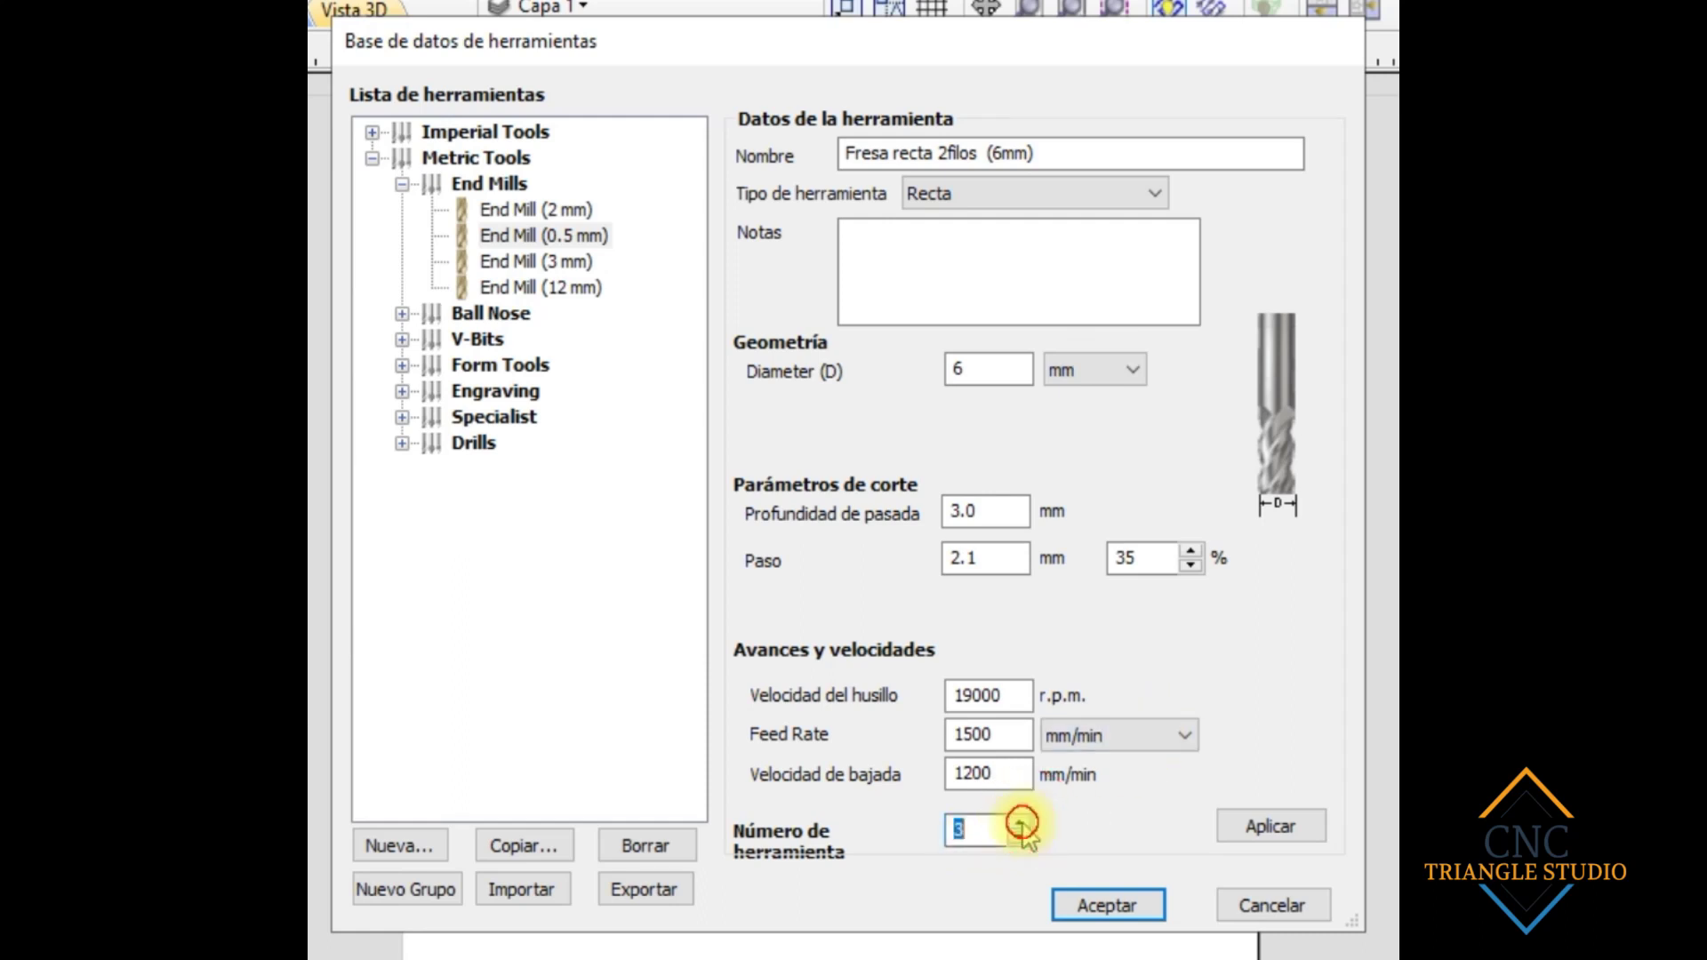
pyautogui.click(1020, 838)
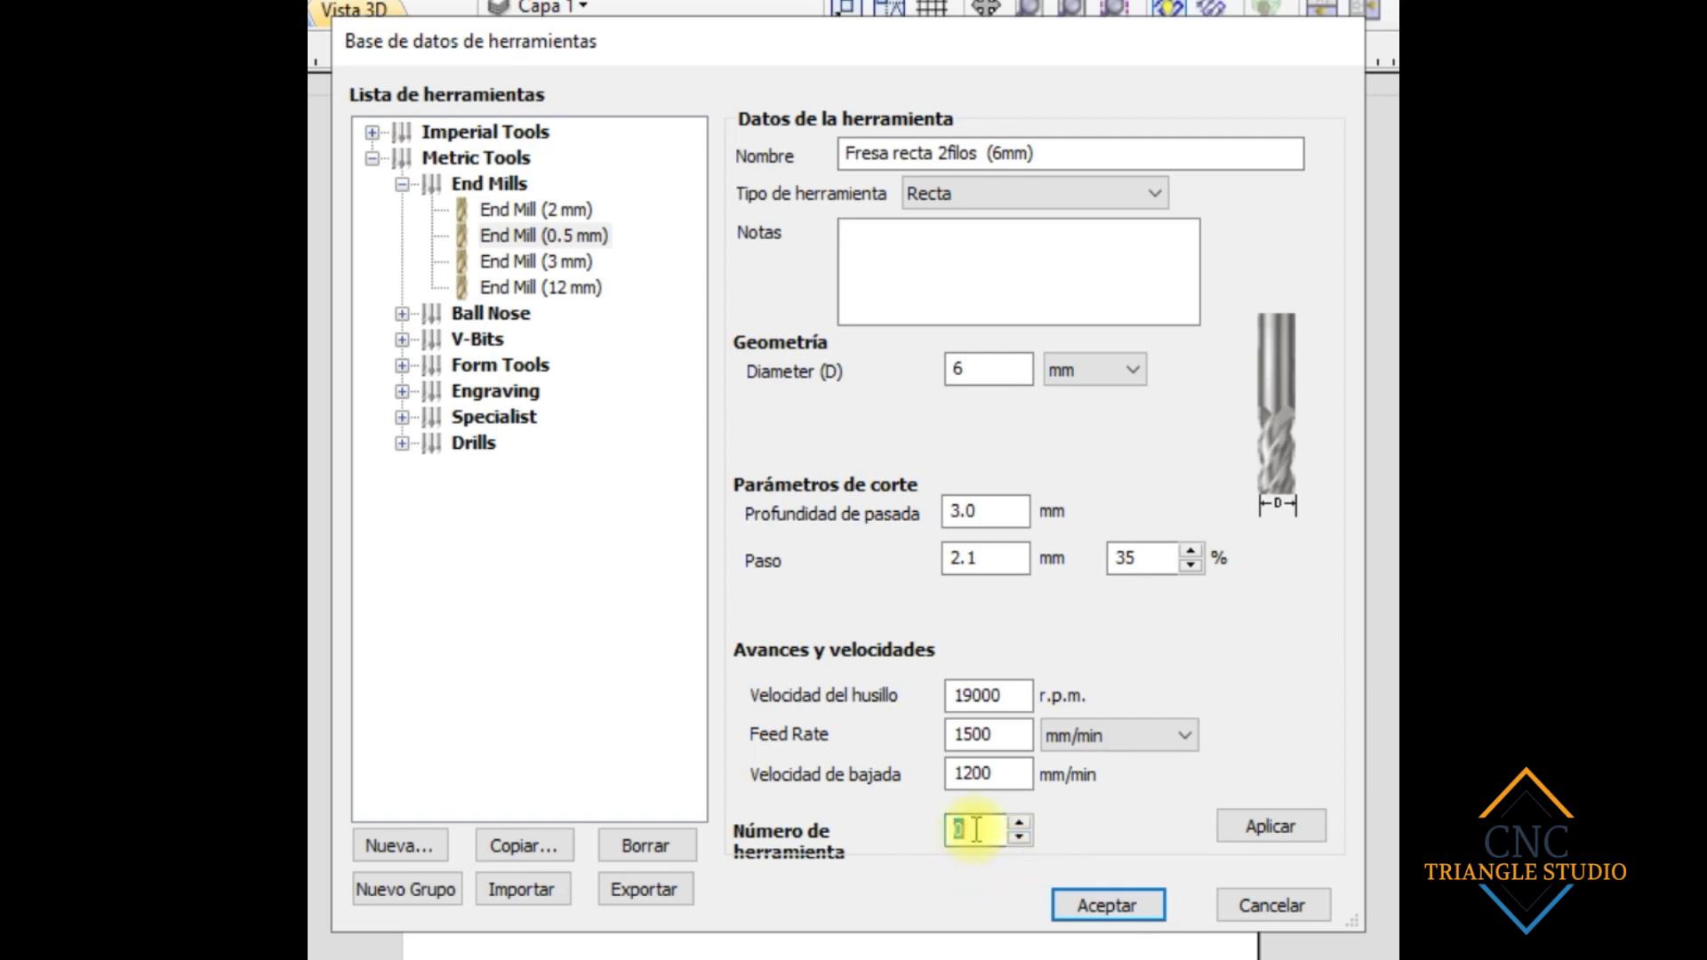
pyautogui.write('1')
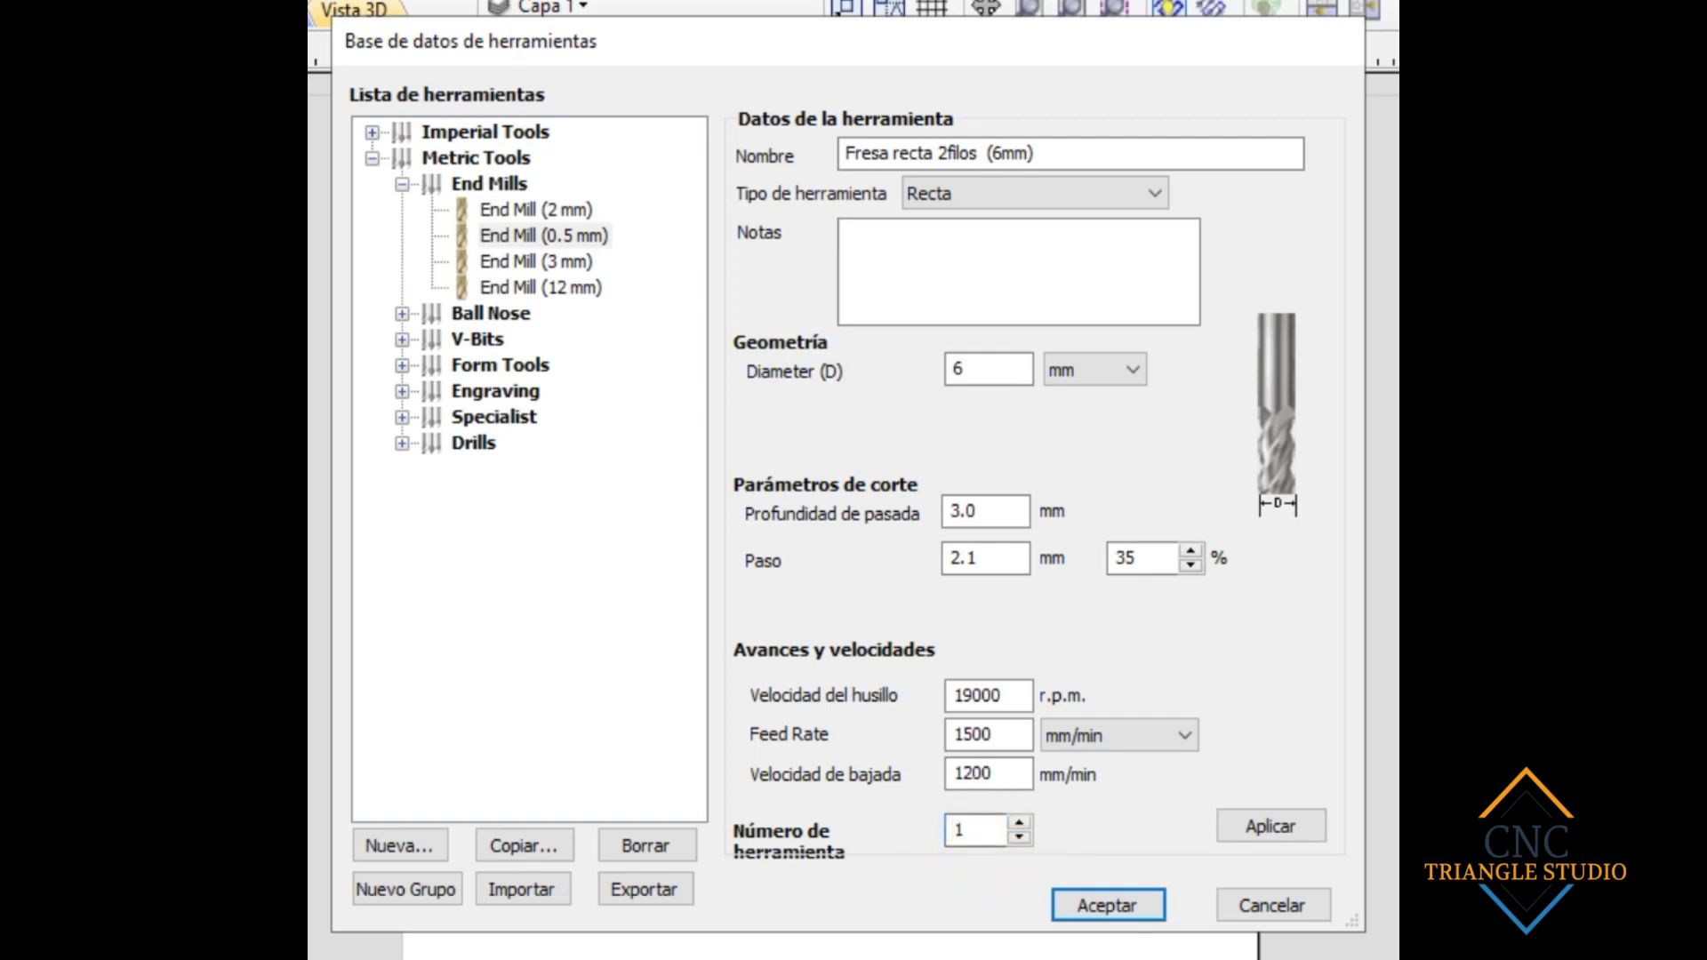
pyautogui.click(1270, 841)
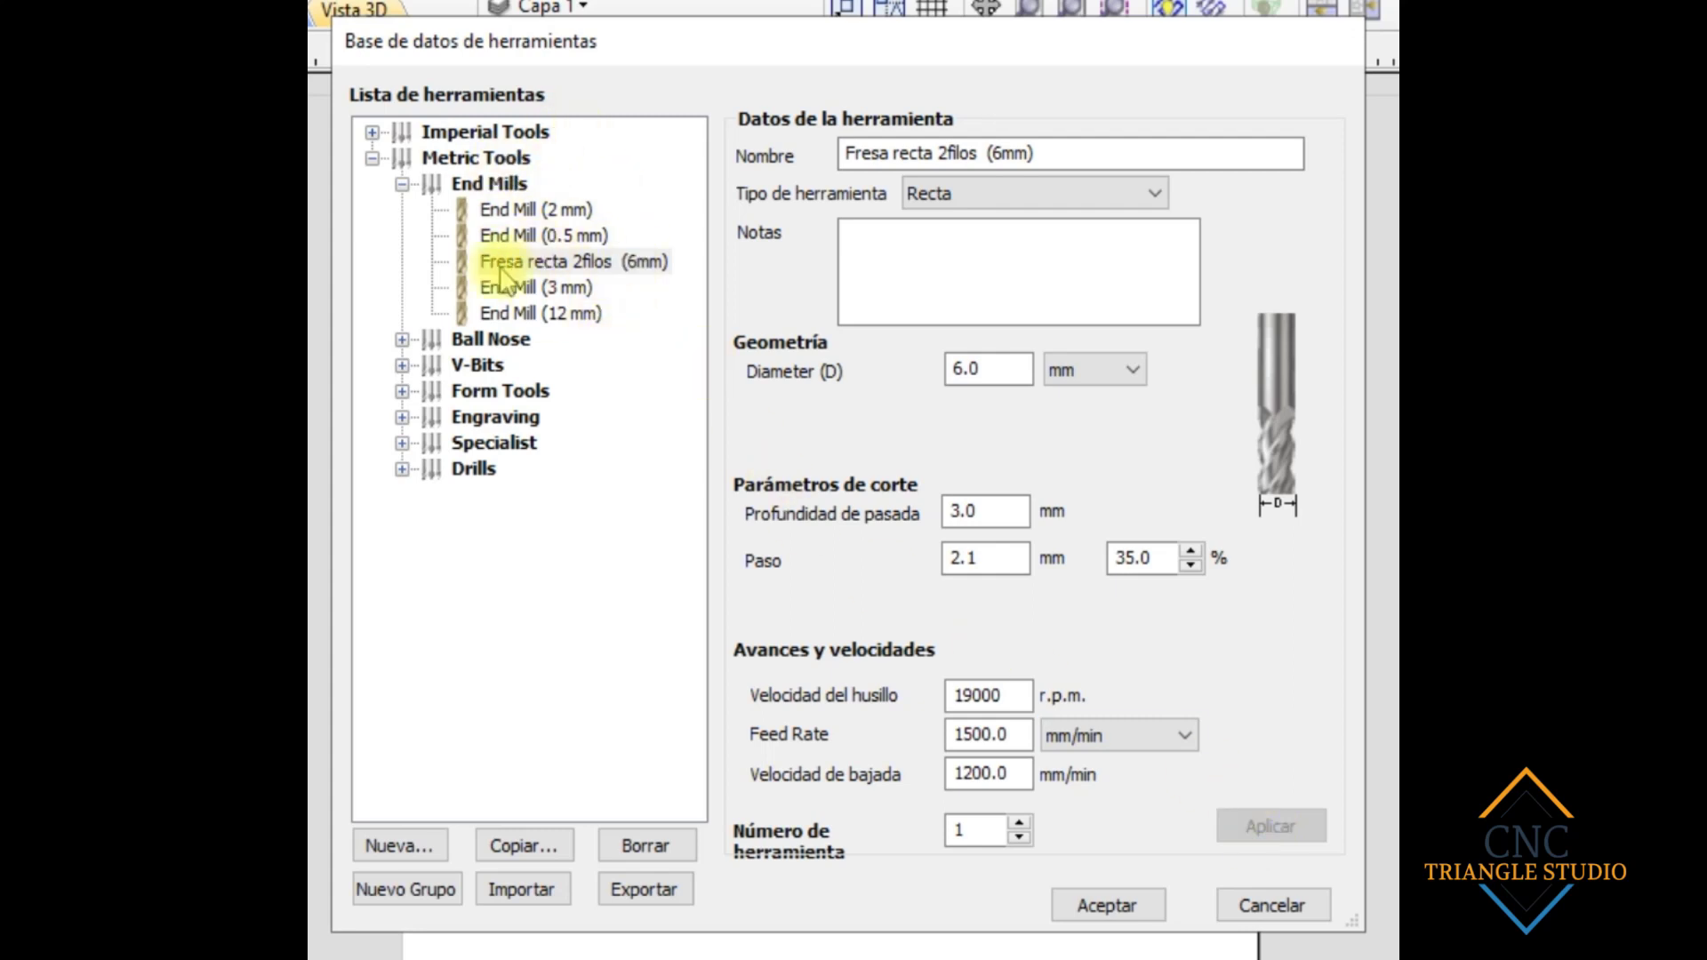
# Step: Rename the new 6 mm end mill as Fresa recta (6mm) and apply the change
pyautogui.click(582, 263)
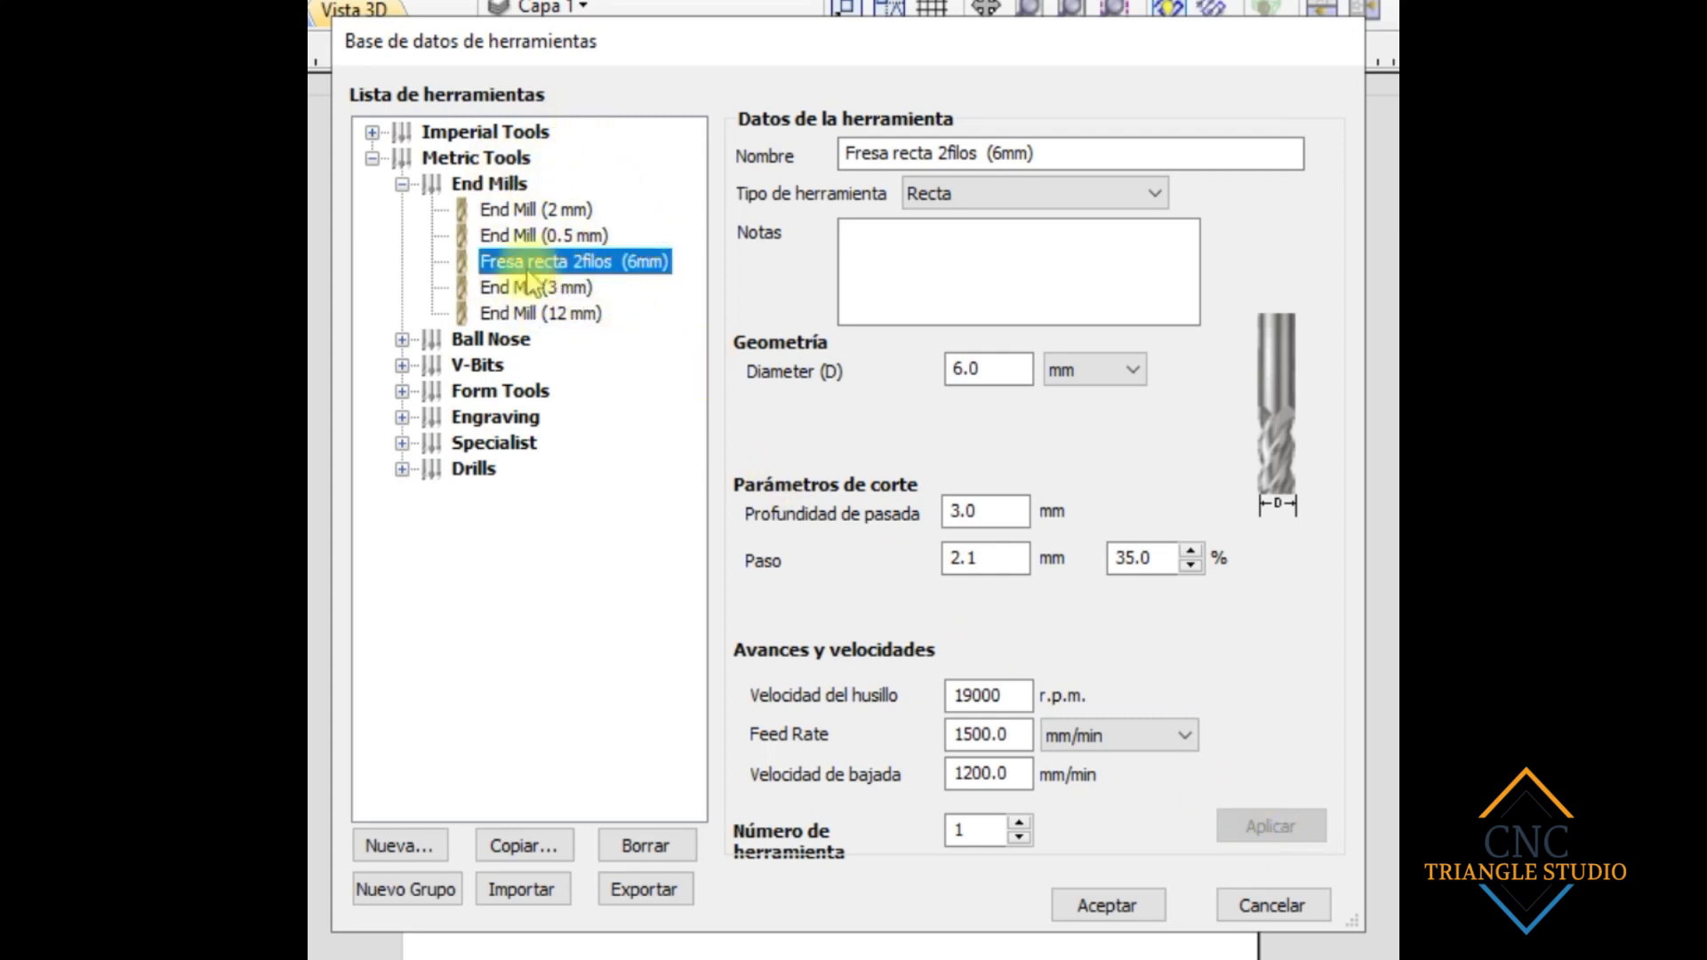
pyautogui.click(974, 153)
pyautogui.moveTo(950, 153); pyautogui.dragTo(941, 153)
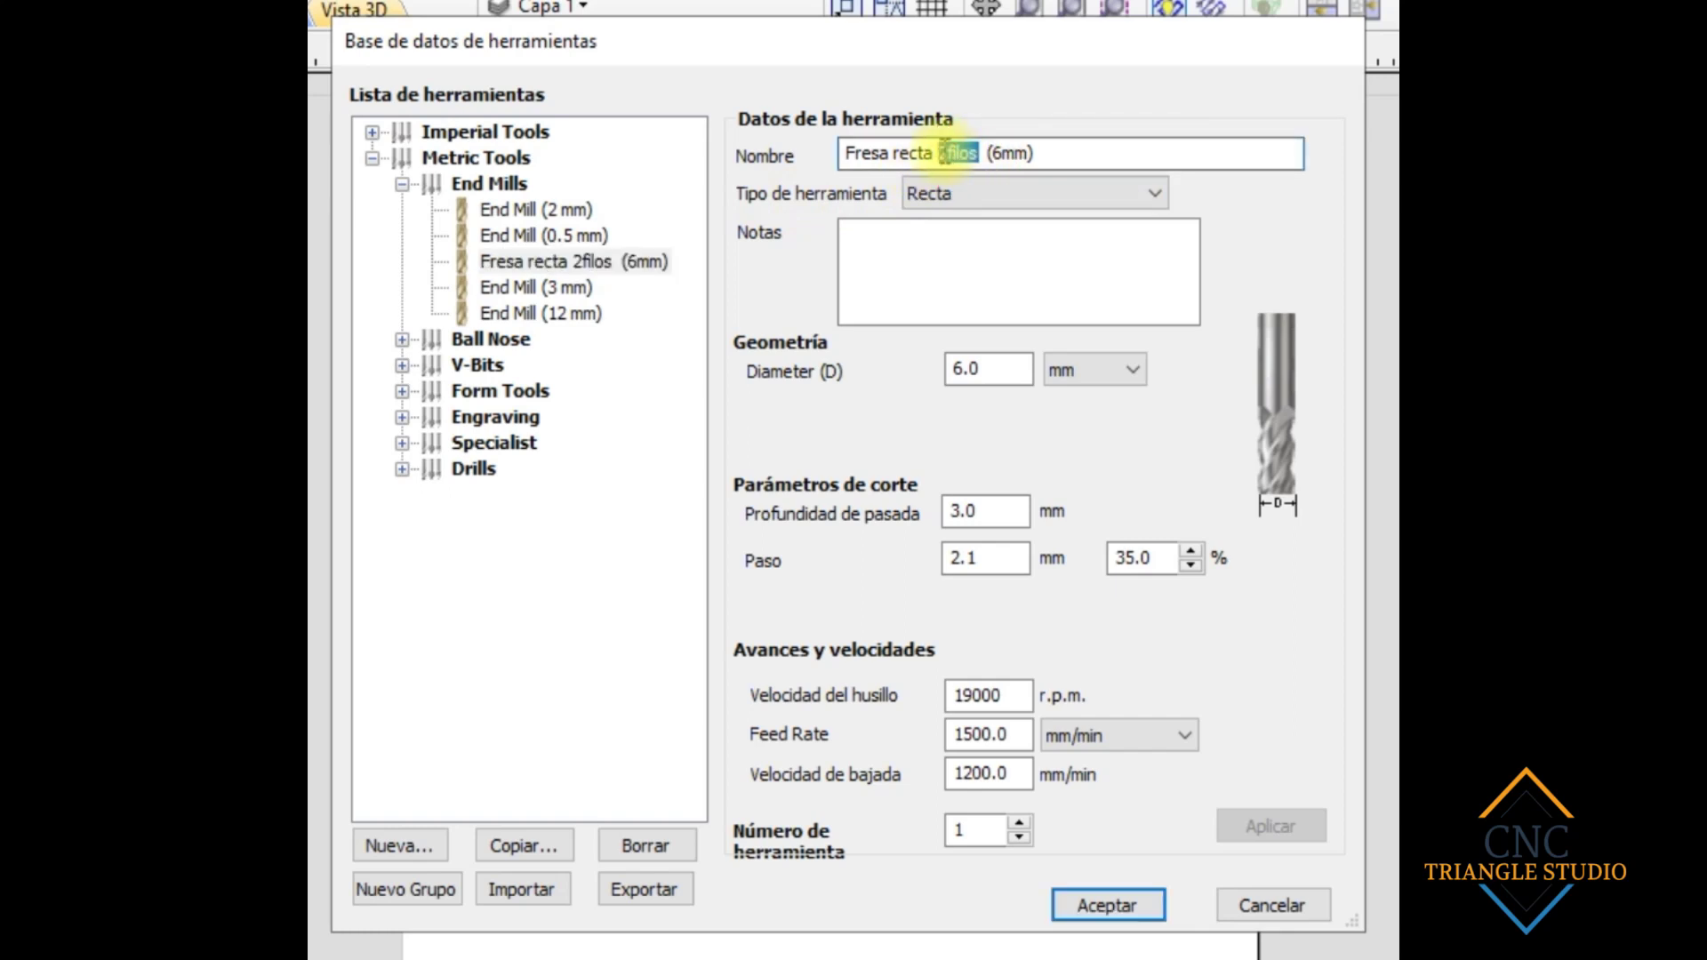
pyautogui.press('BackSpace')
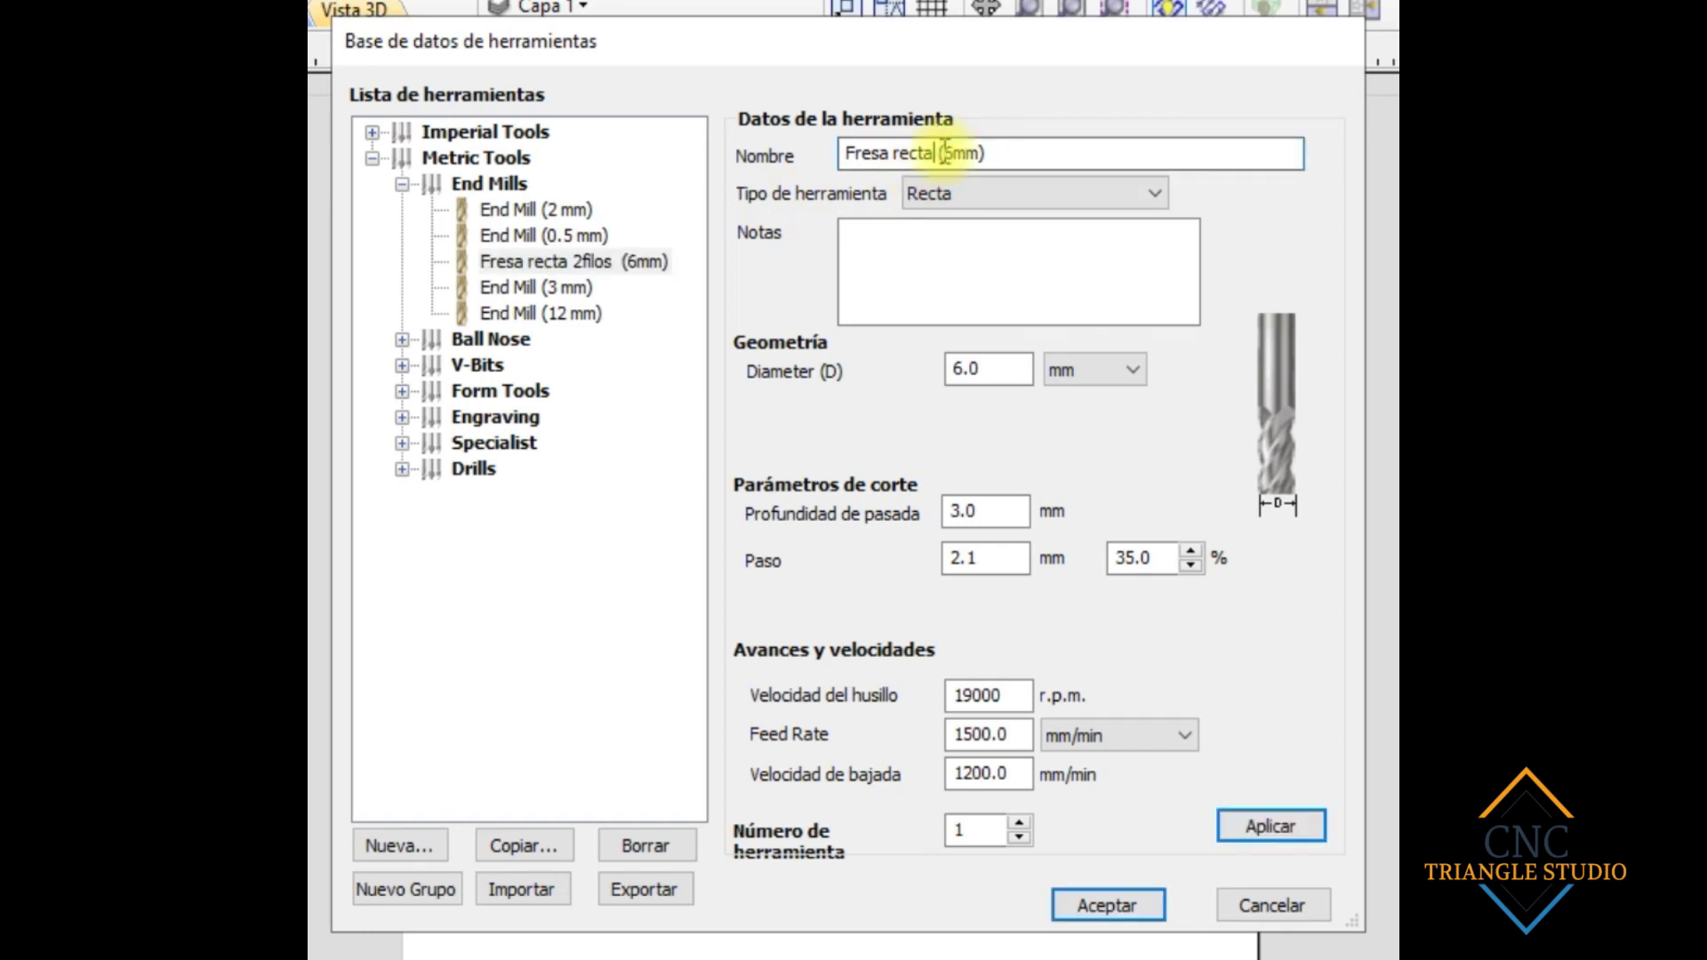
pyautogui.click(1282, 831)
# Step: Review the settings of the 3 mm and 0.5 mm end mills, then those of Fresa recta (6mm)
pyautogui.click(533, 287)
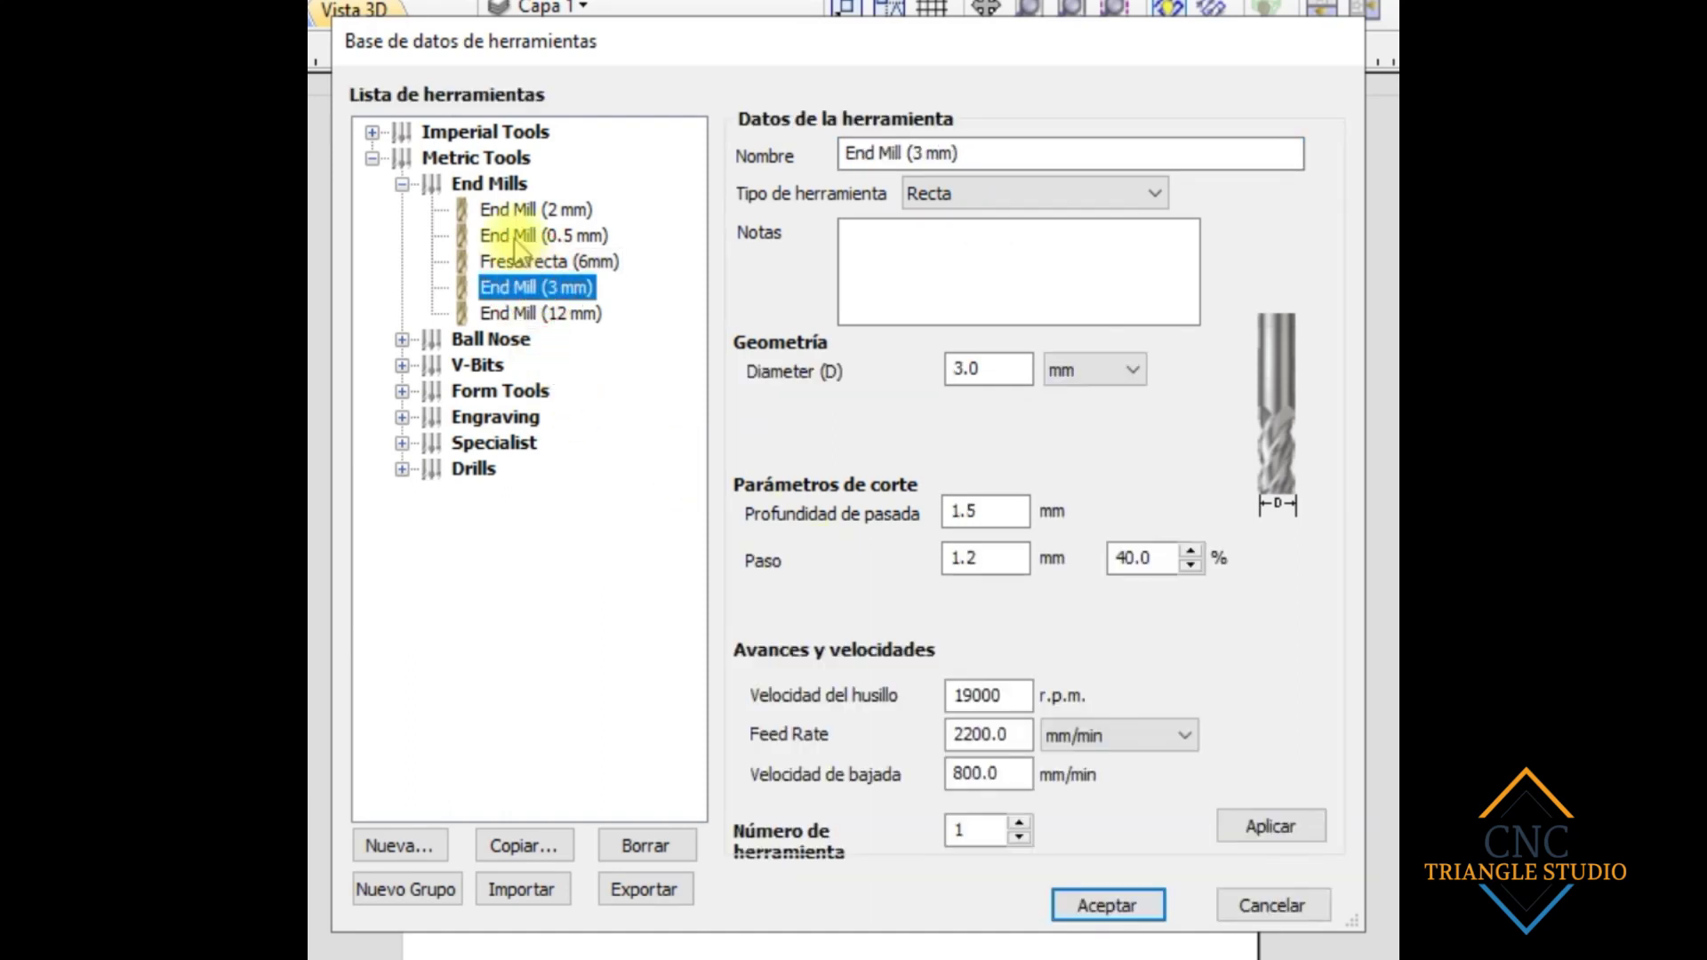
pyautogui.click(533, 234)
pyautogui.click(520, 262)
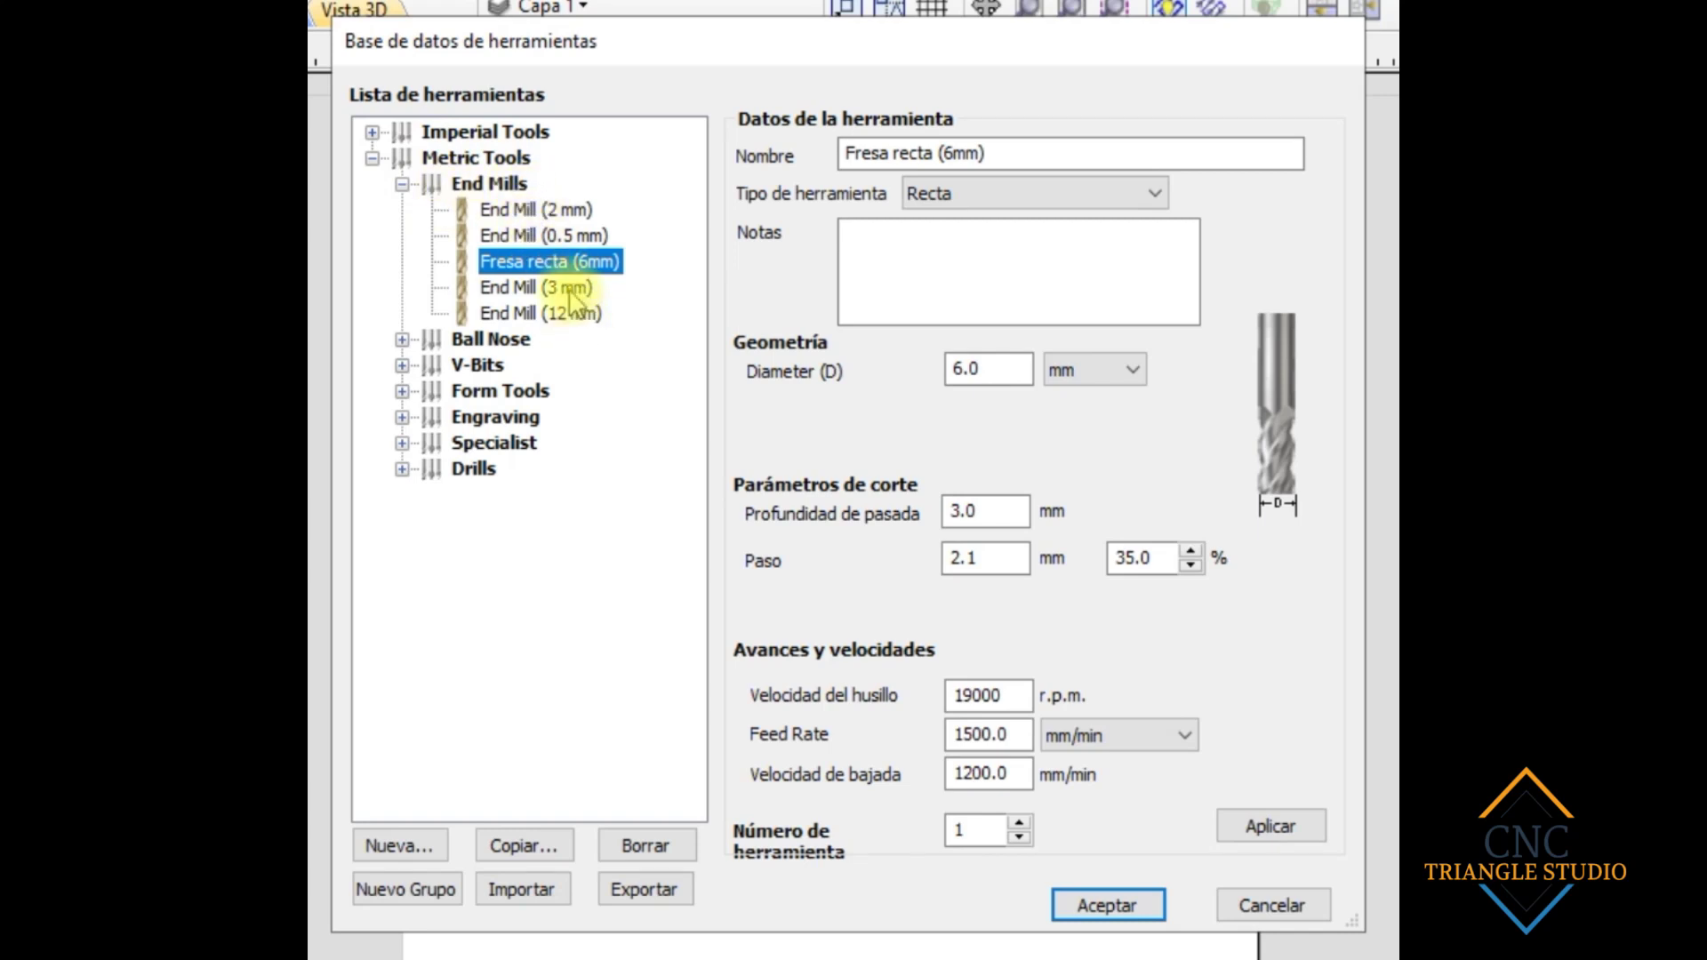
# Step: Review the settings of the 3 mm and 2 mm metric end mills and accept the tool database
pyautogui.click(498, 286)
pyautogui.click(497, 210)
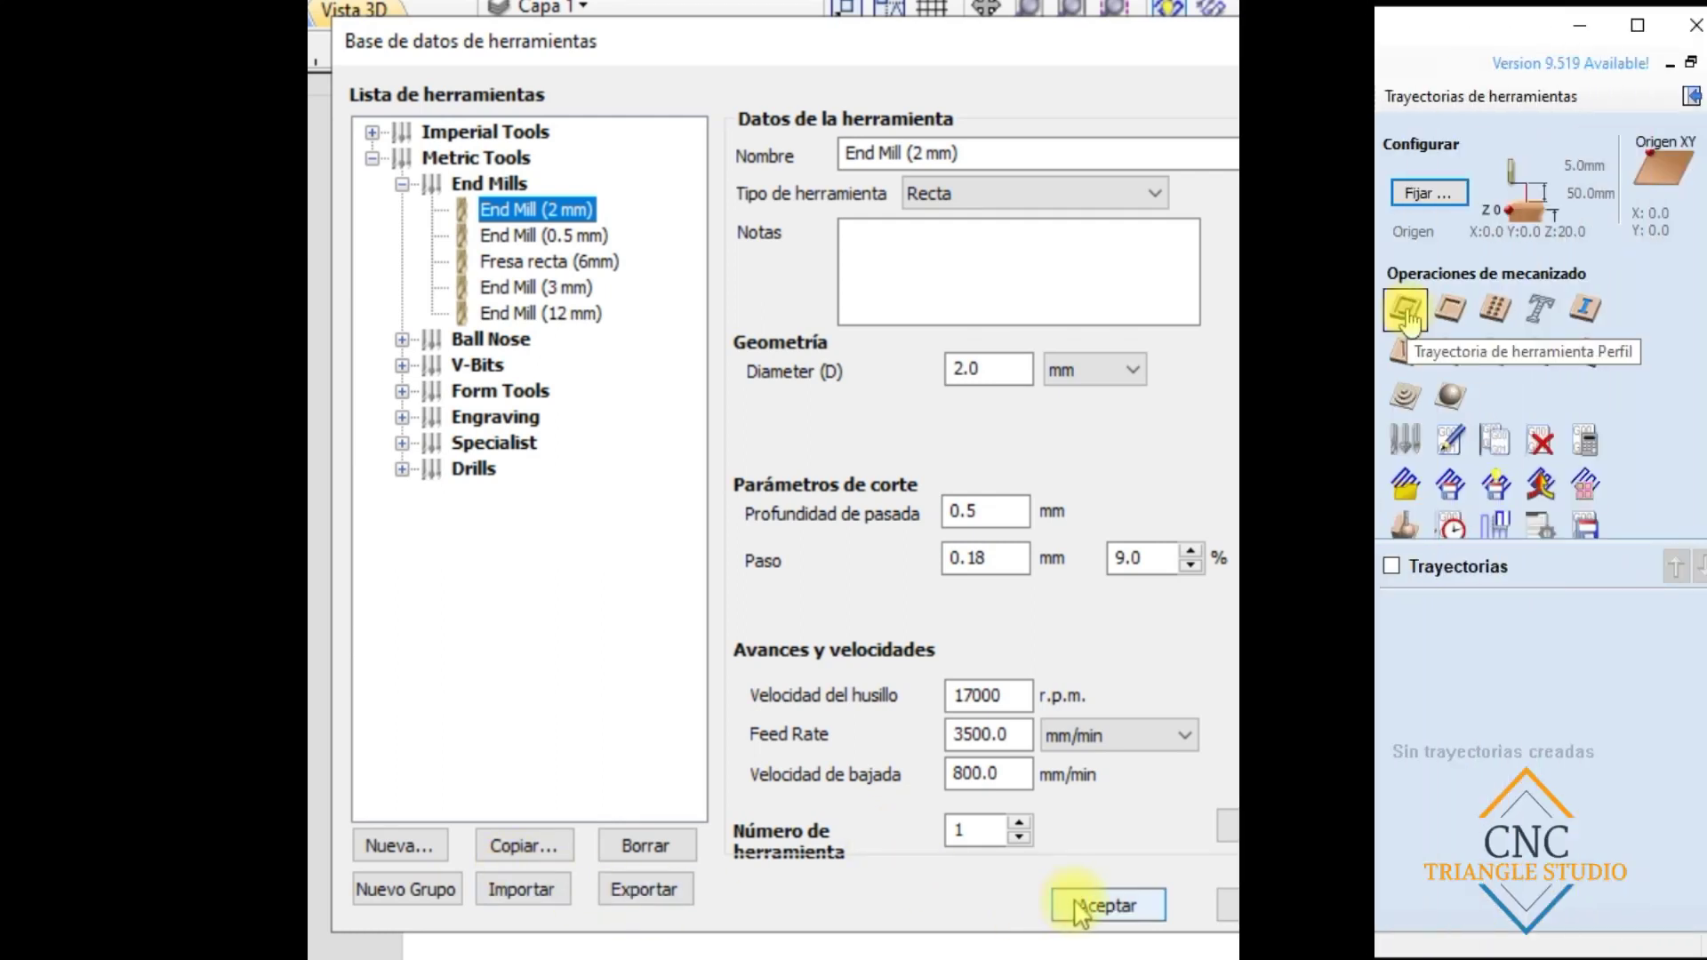
# Step: Choose Fresa recta (6mm) from the metric end mills as the tool of a 2D profile toolpath and close the setup without calculating
pyautogui.click(1405, 310)
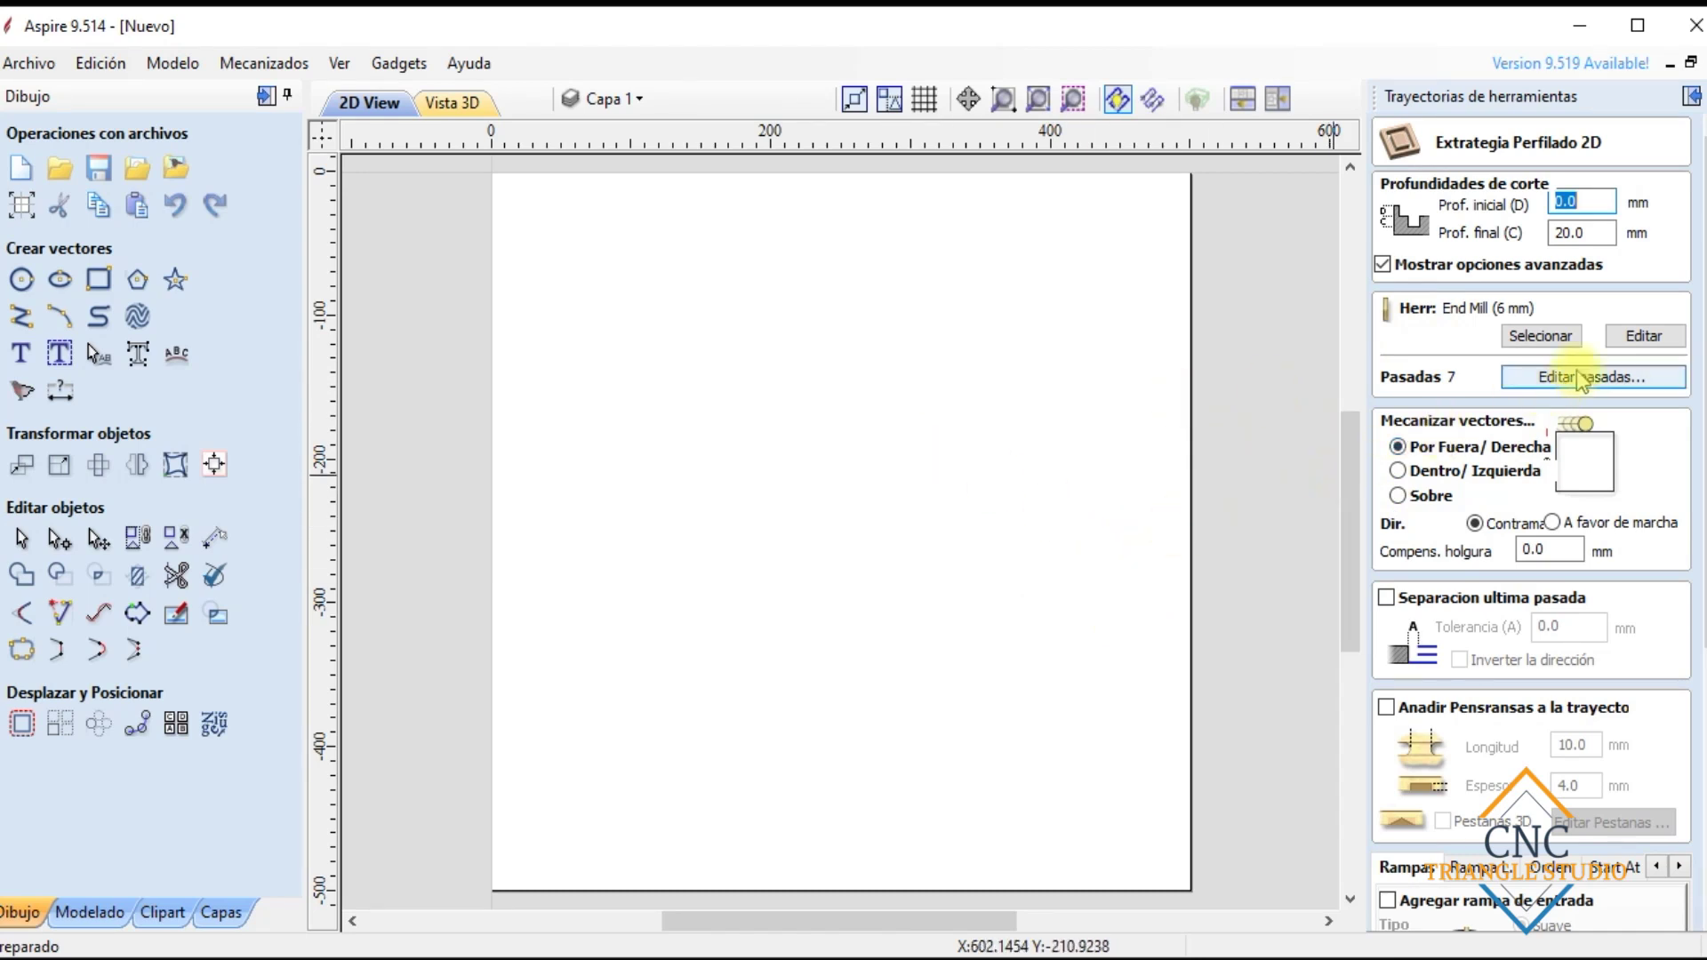
pyautogui.click(1568, 340)
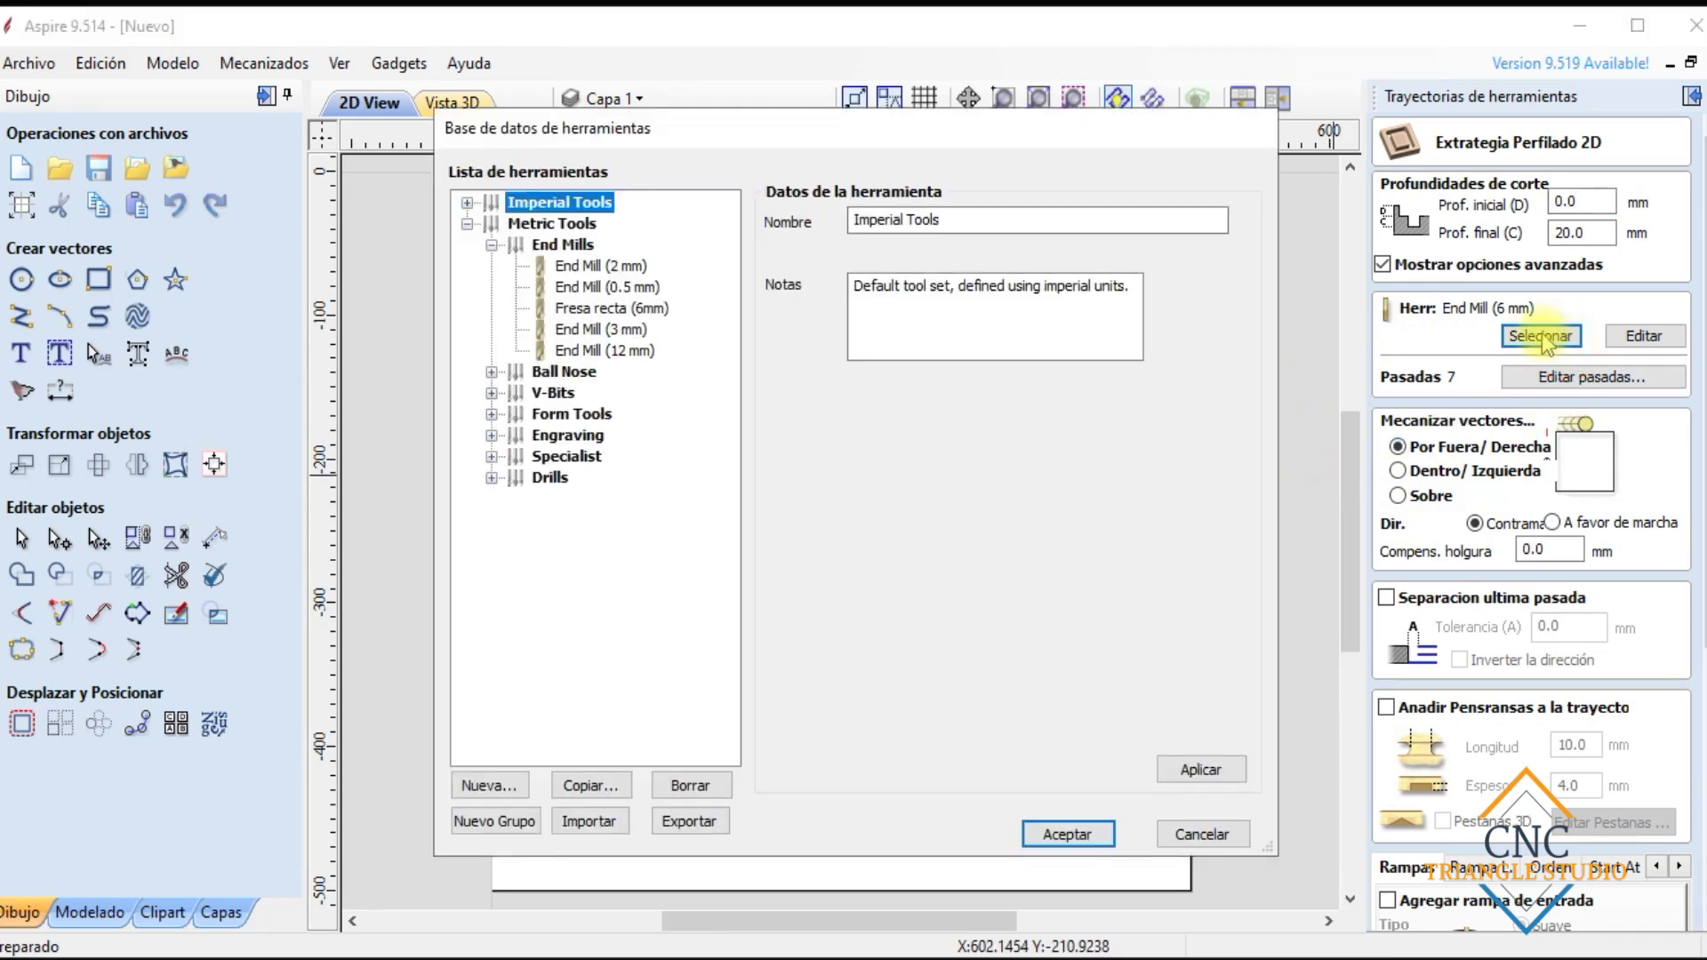
pyautogui.click(467, 223)
pyautogui.click(468, 223)
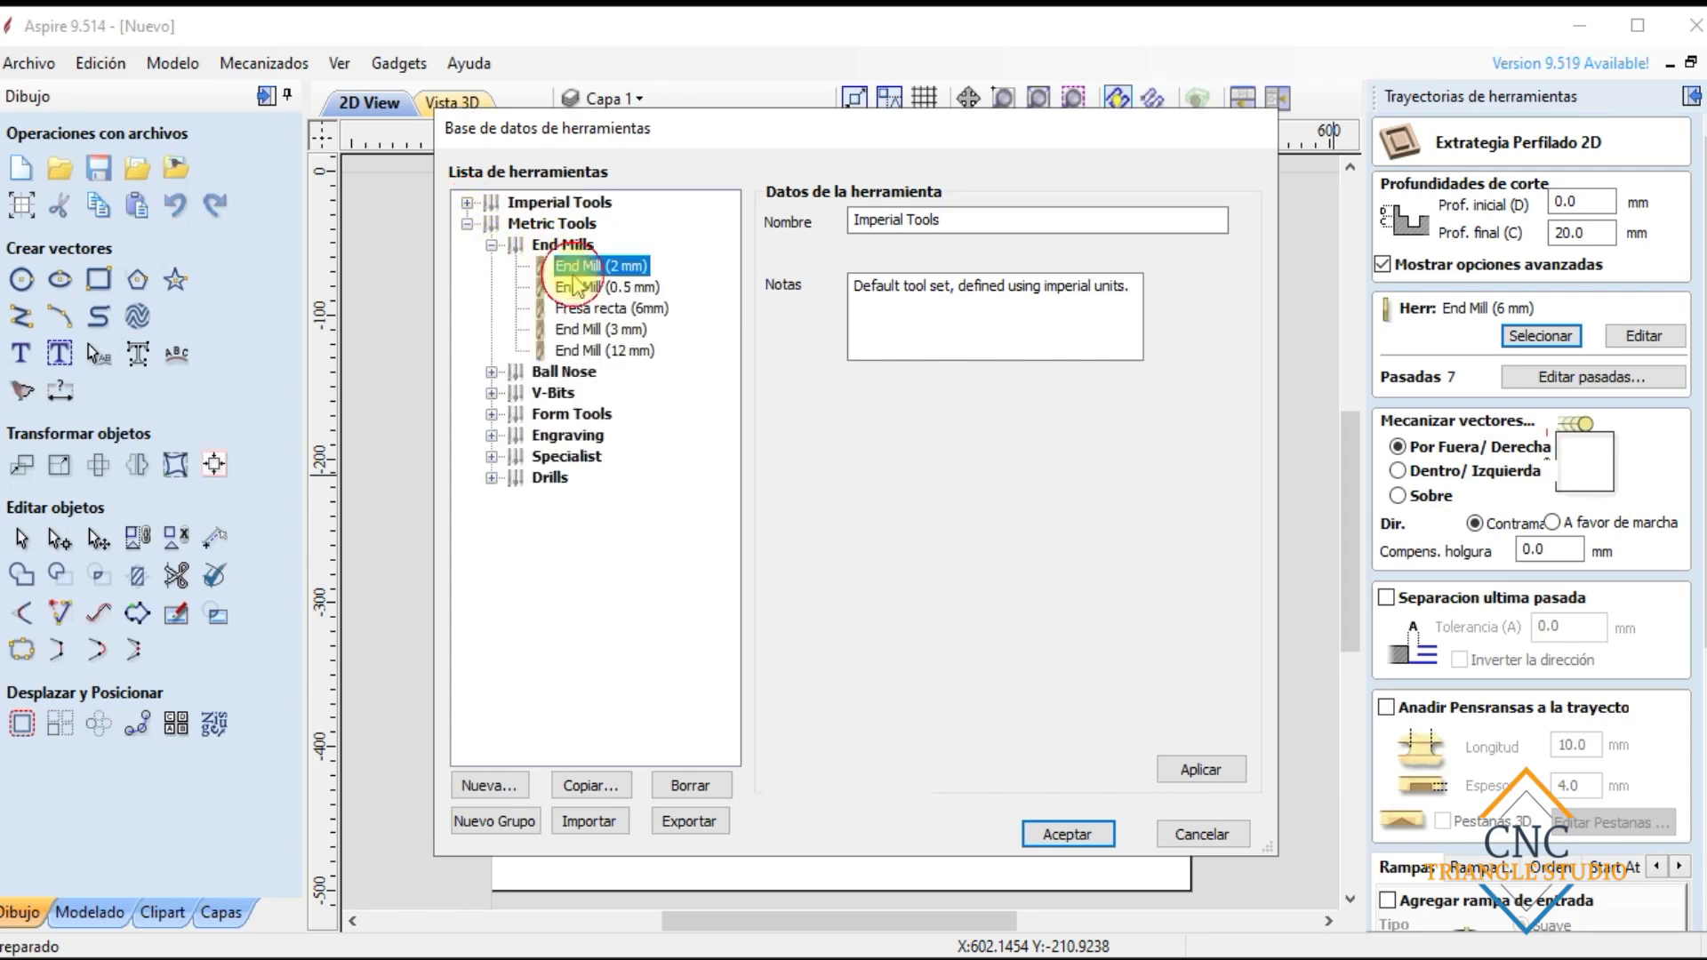
pyautogui.click(586, 265)
pyautogui.click(614, 286)
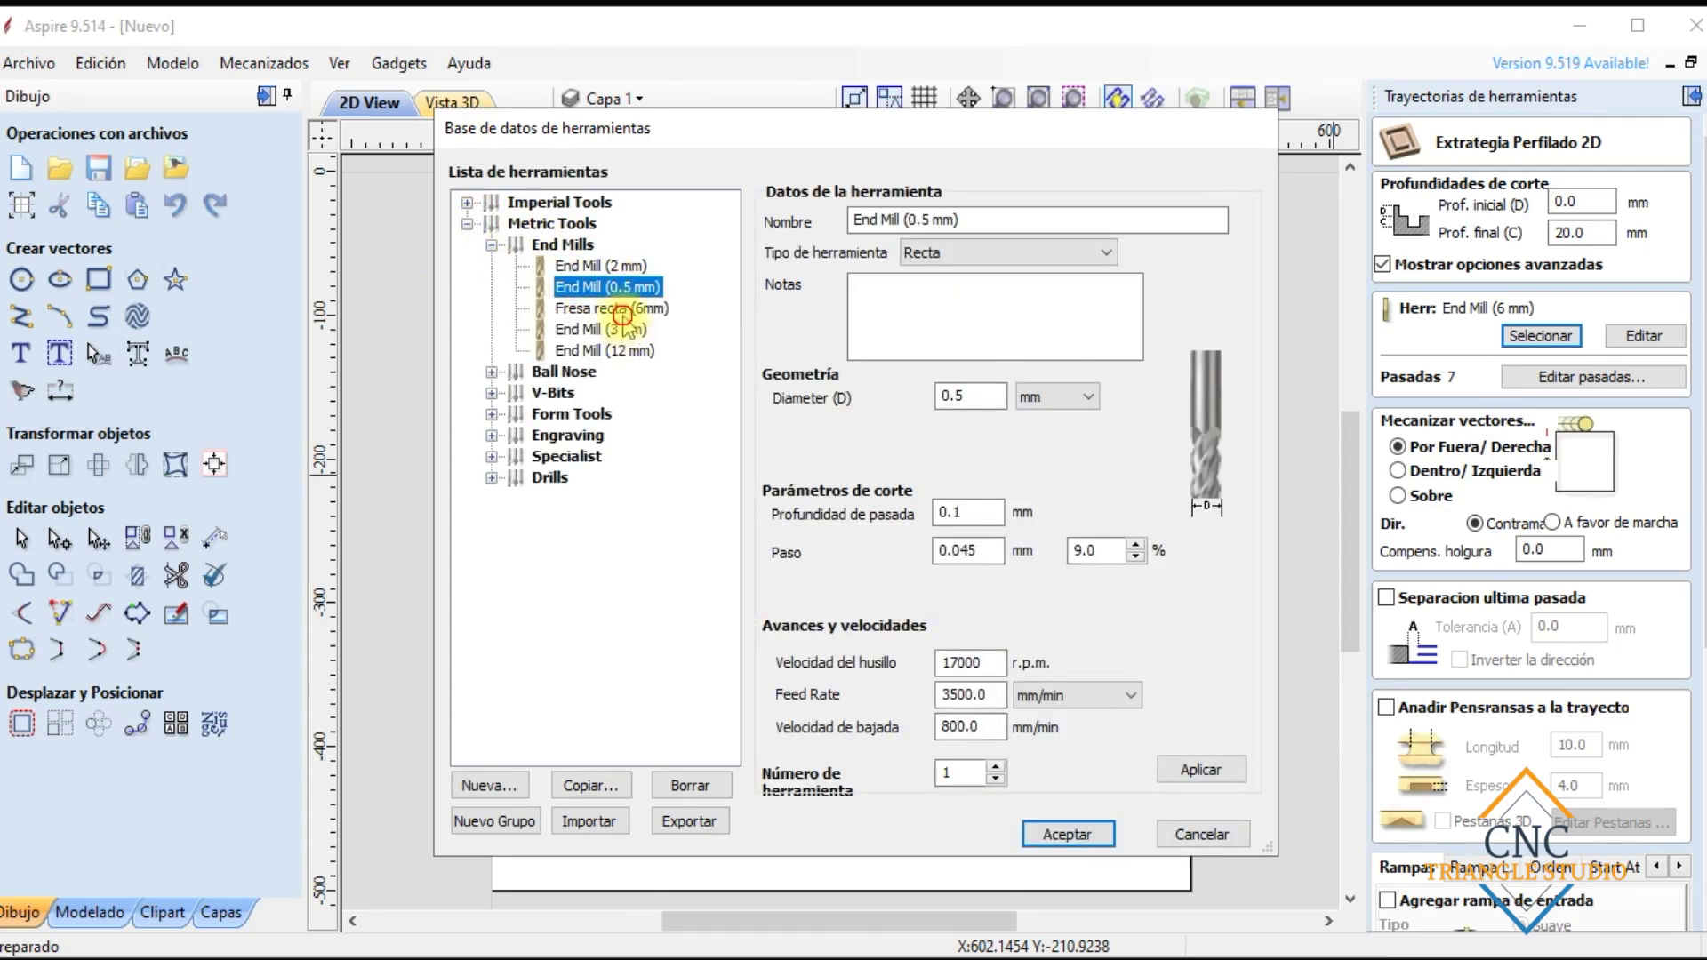
pyautogui.click(611, 307)
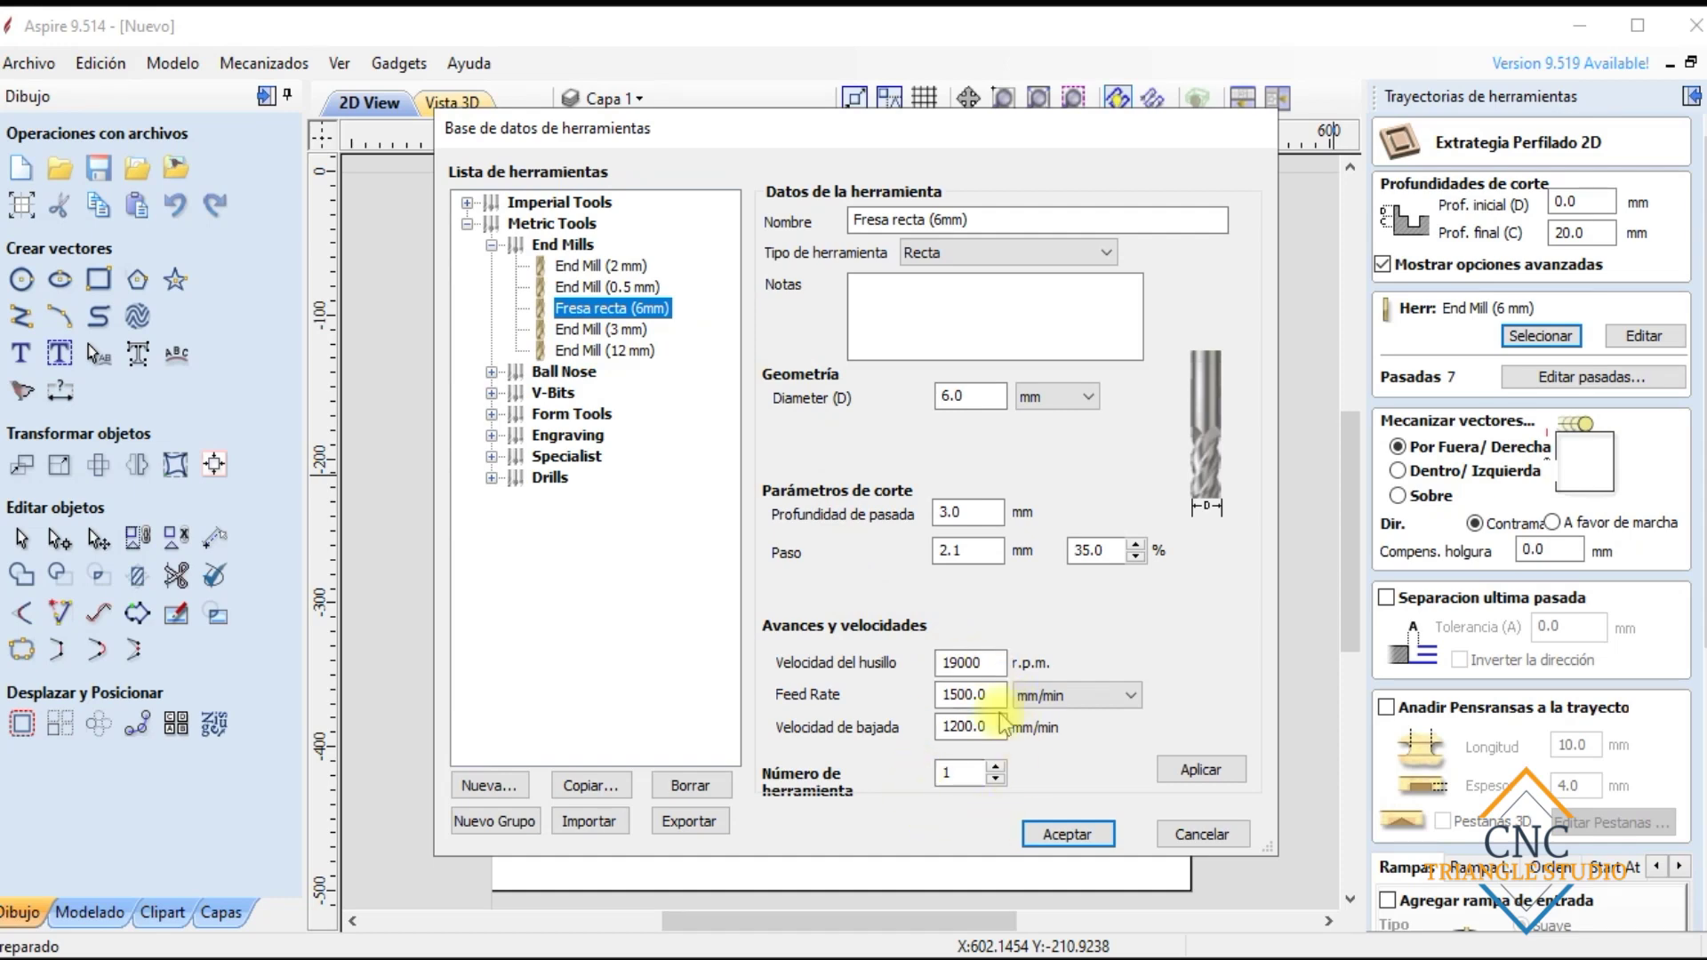
pyautogui.click(1065, 836)
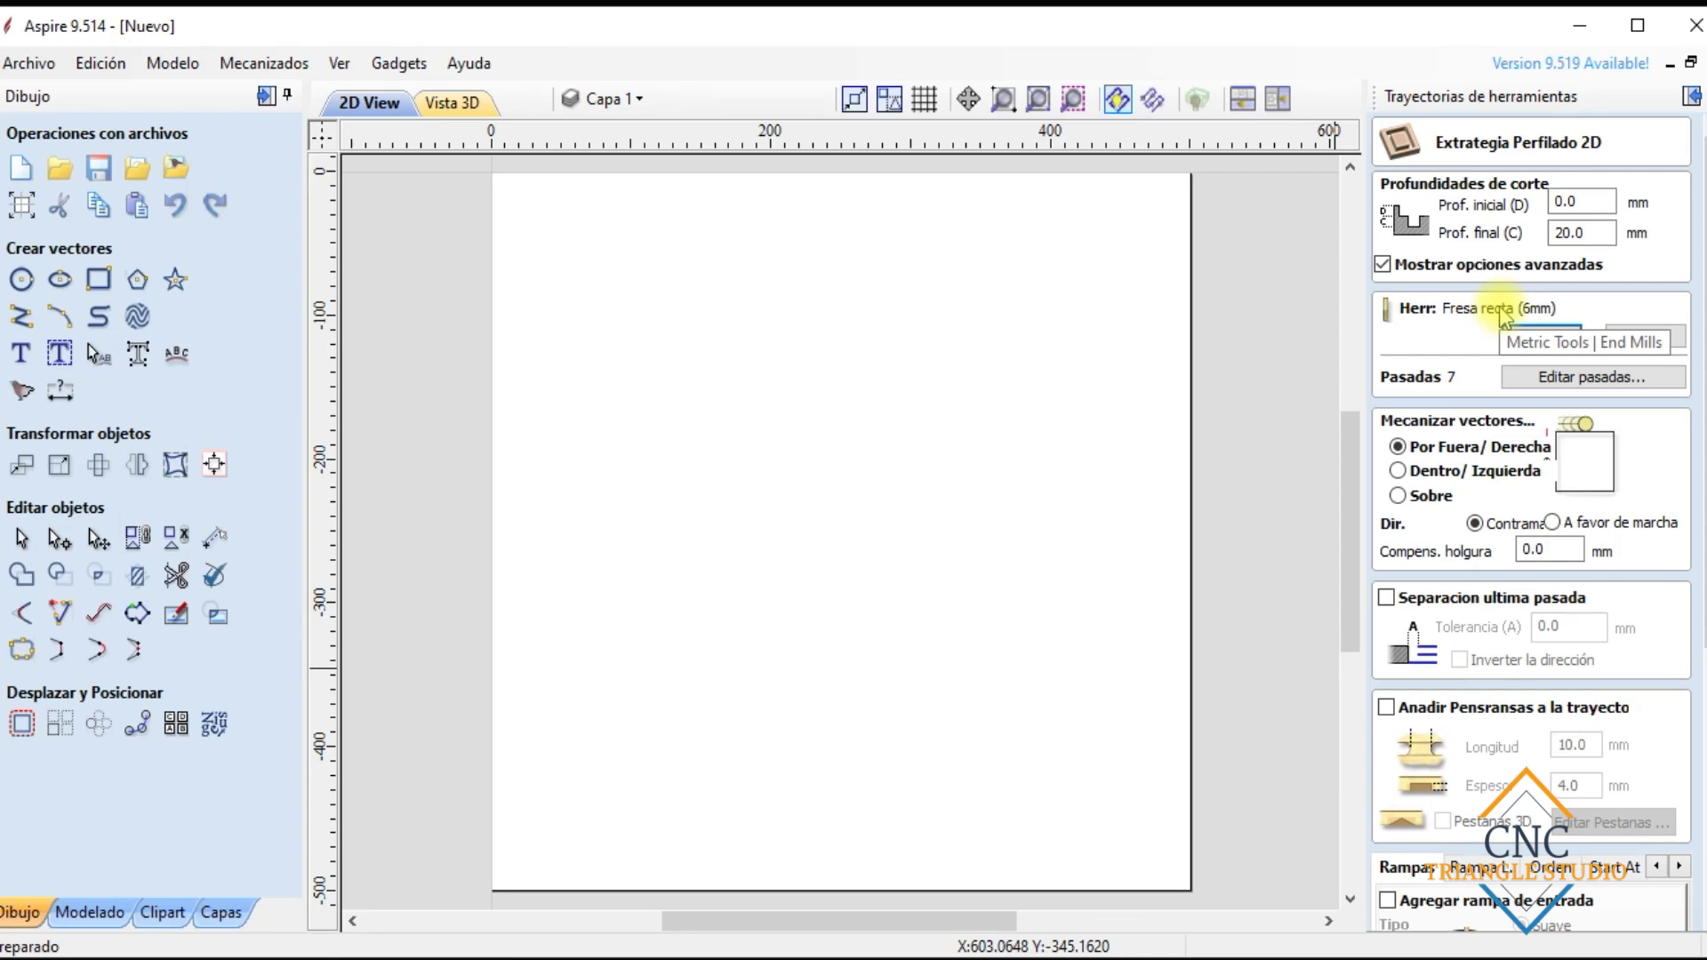
pyautogui.scroll(-5, 1677, 712)
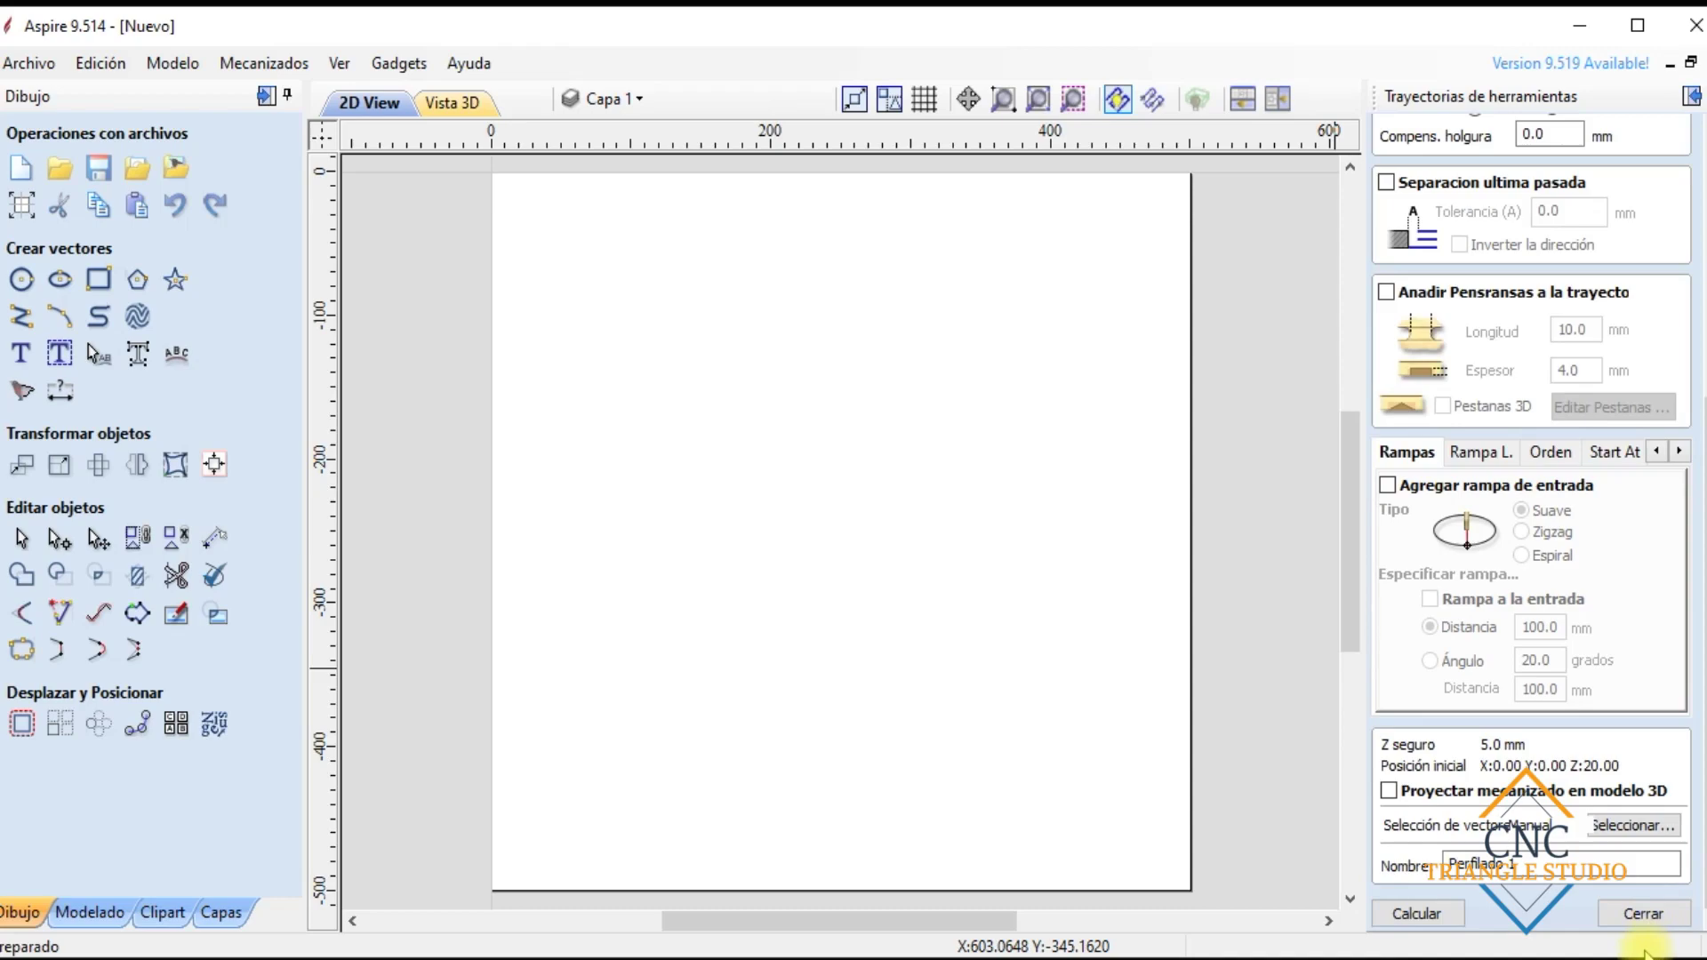
pyautogui.click(1643, 916)
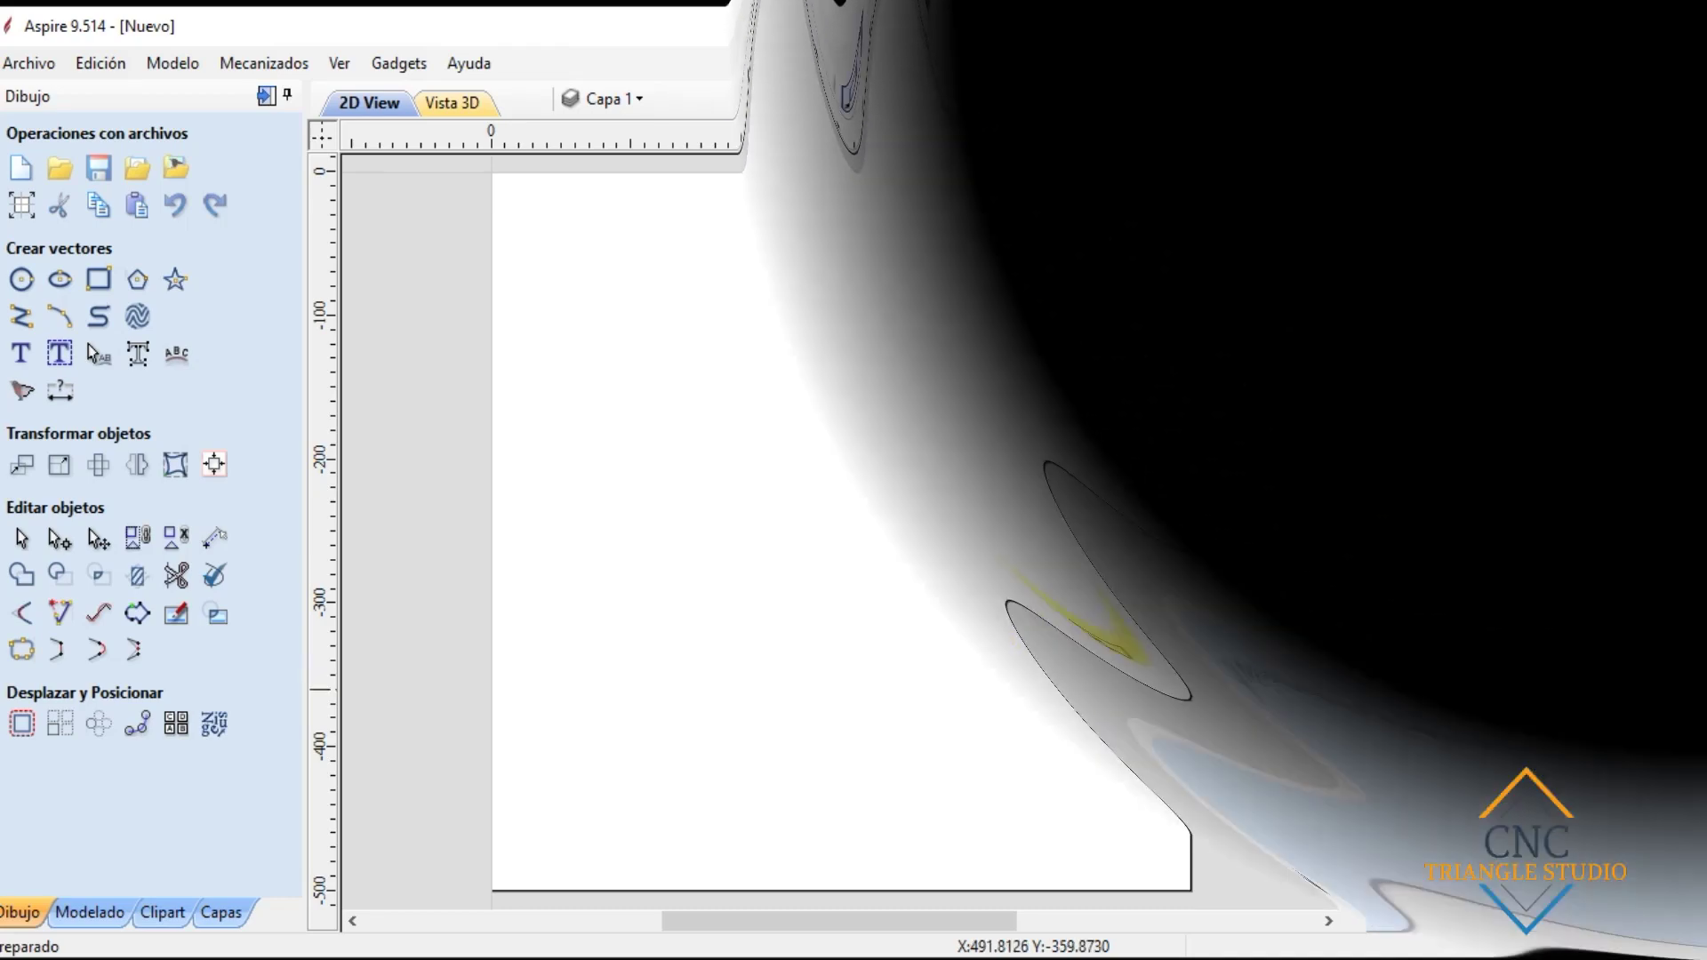